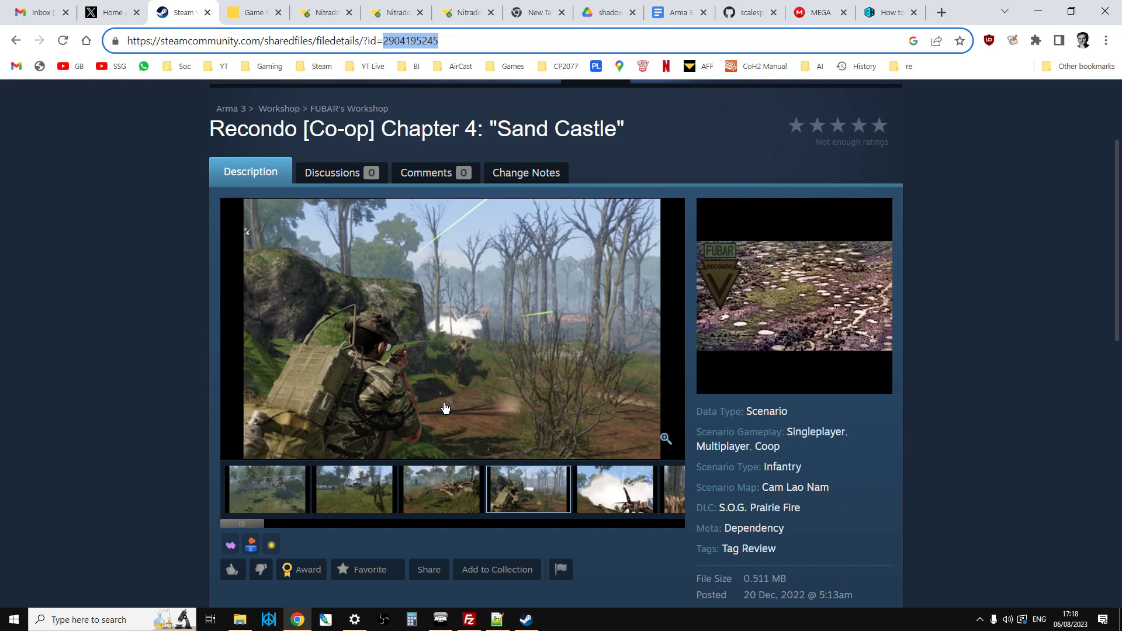
Check the missions on Arma 3's Create Game screen, then return to Chrome.
click(440, 619)
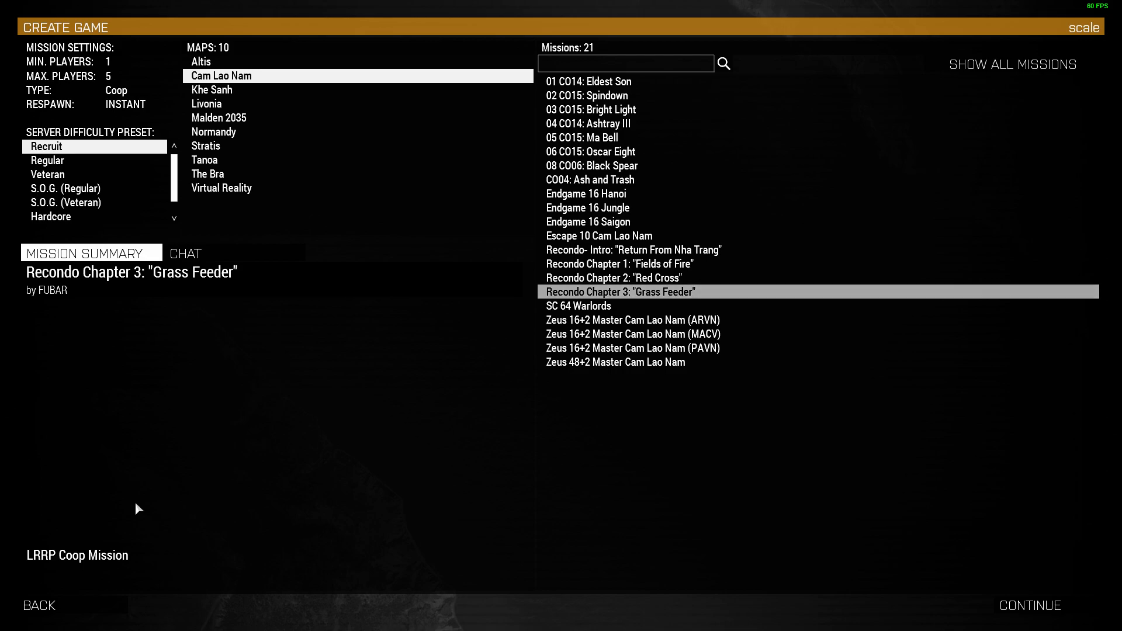
key(alt+Tab)
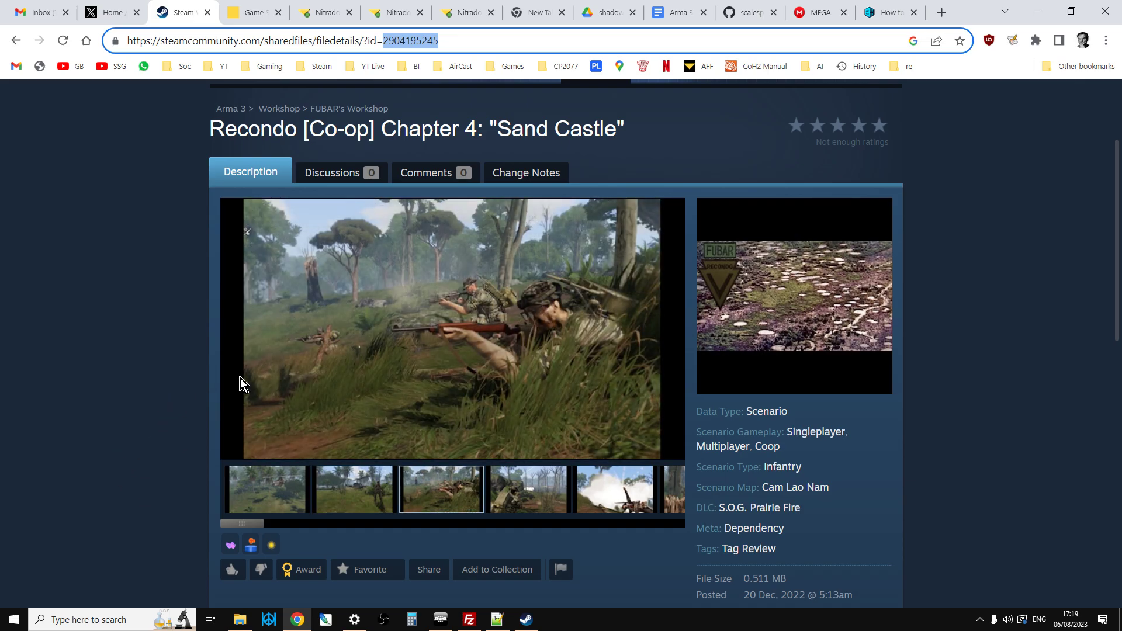
click(889, 12)
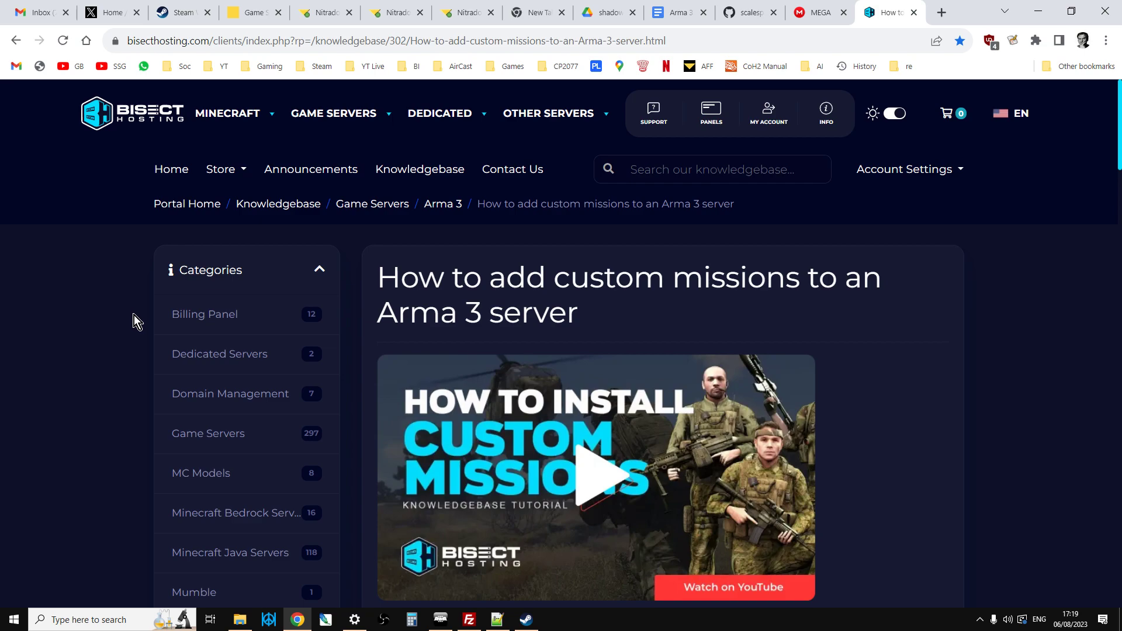
scroll(131, 320, down, 9)
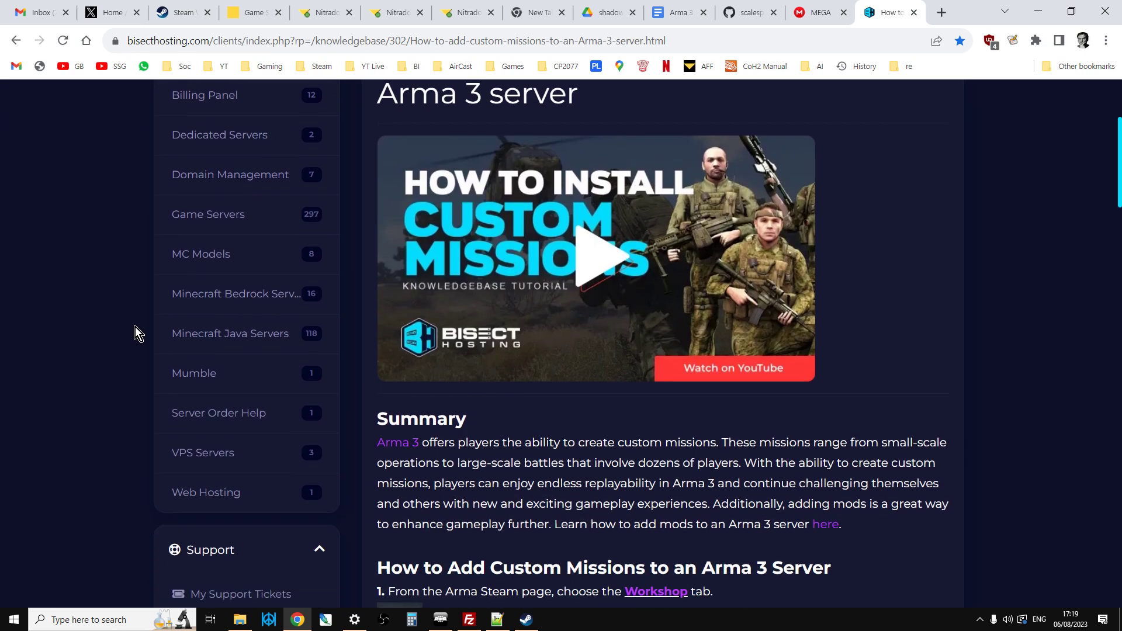
scroll(426, 366, down, 5)
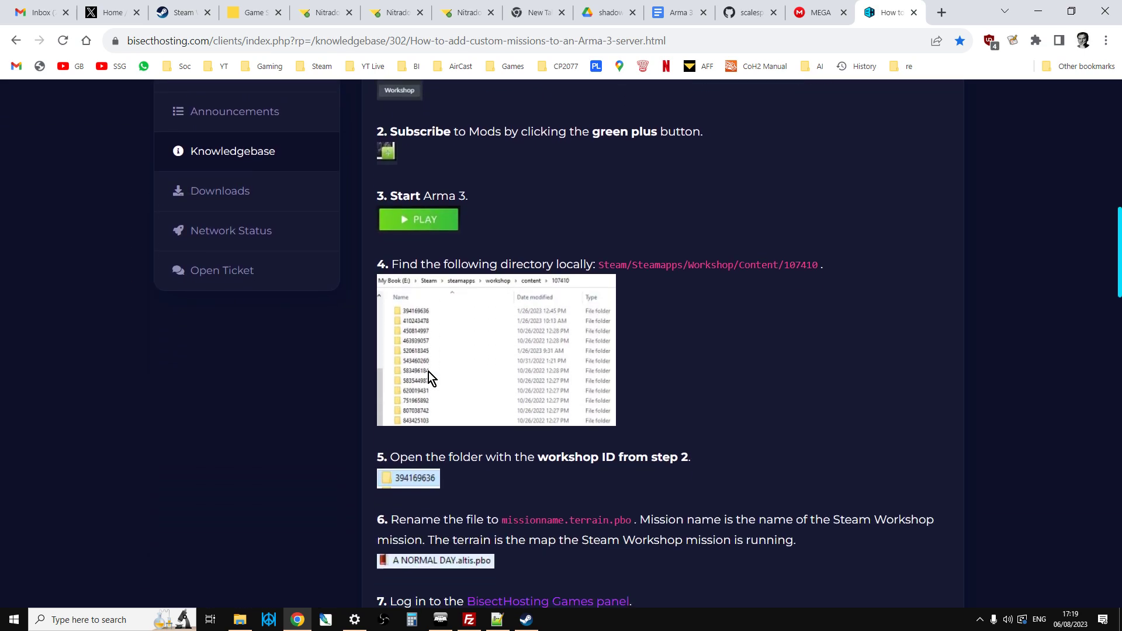
scroll(430, 373, down, 2)
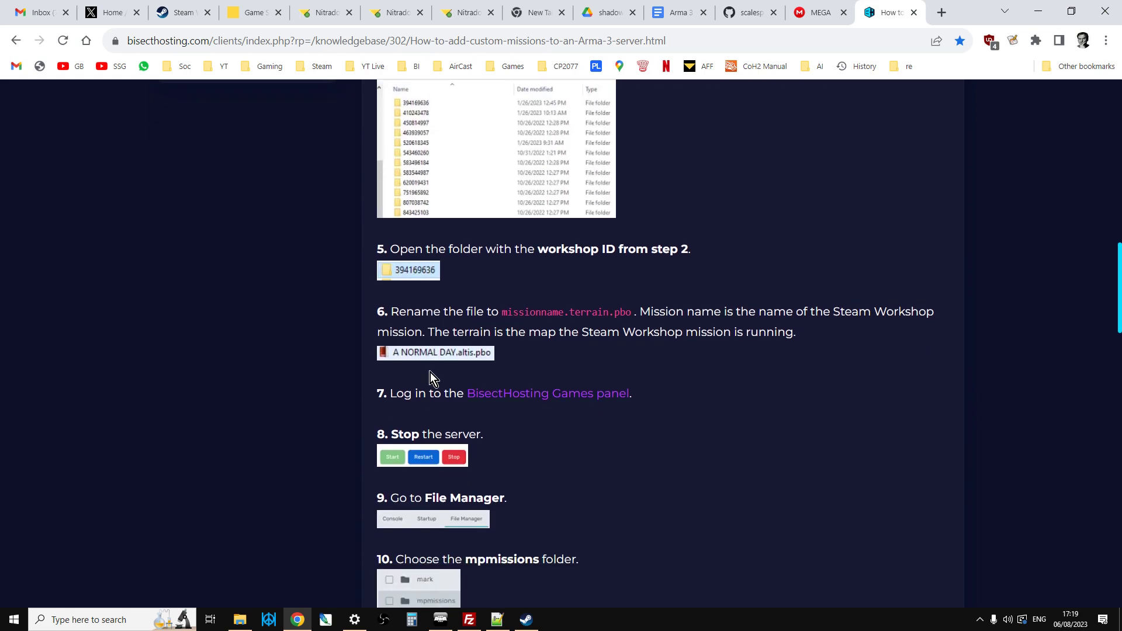
scroll(430, 372, up, 9)
scroll(430, 373, up, 5)
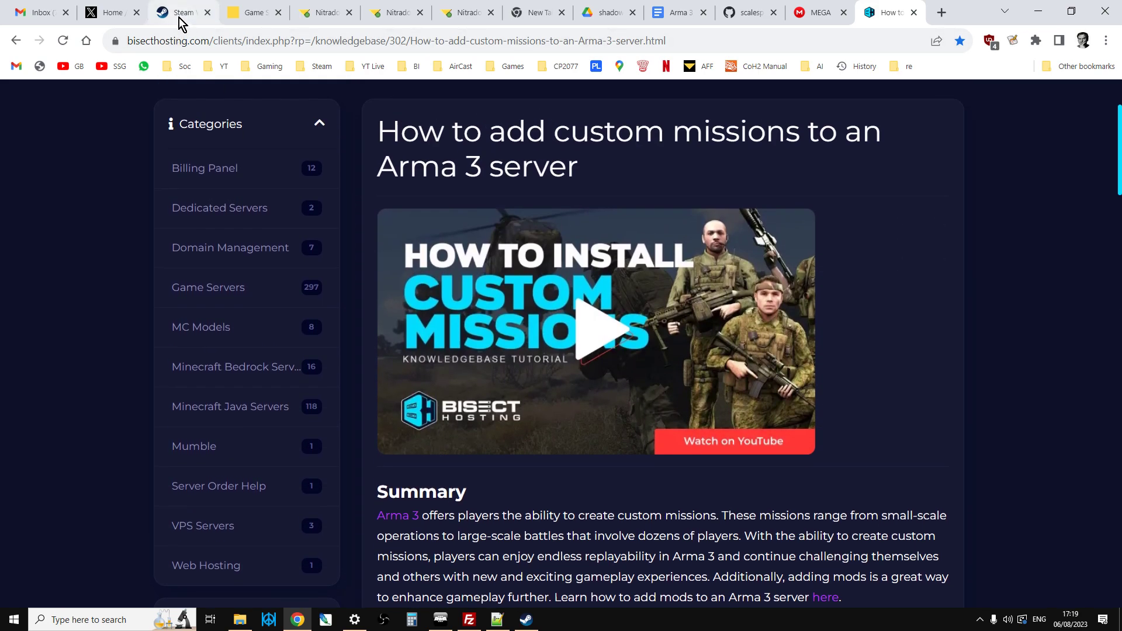
Go back to the Sand Castle workshop page and scroll to check its Subscribed status.
click(179, 14)
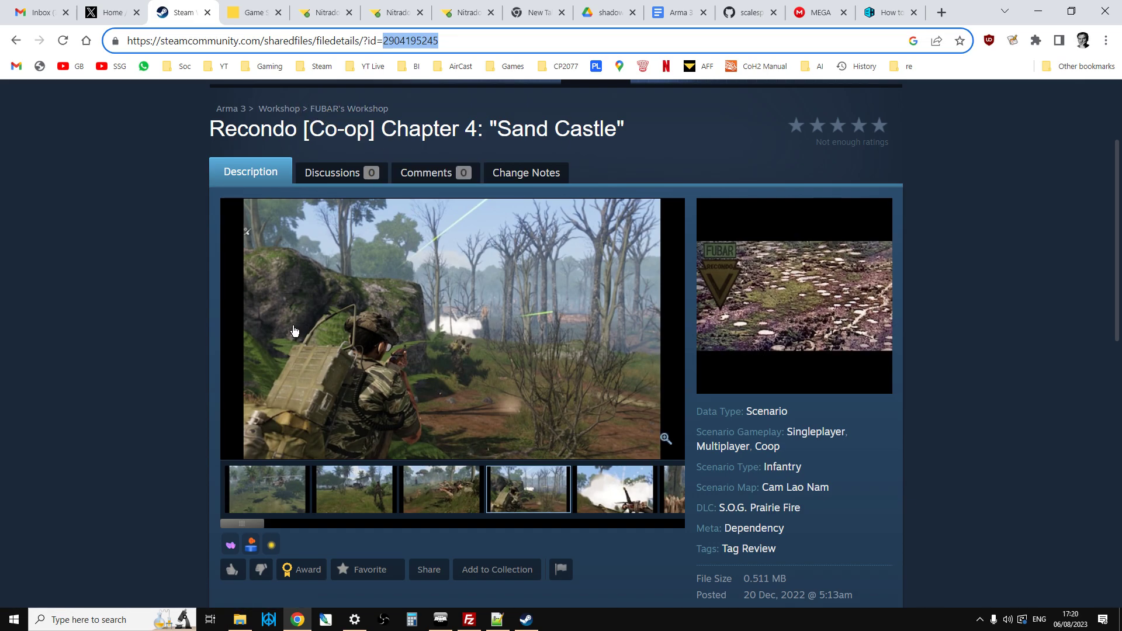
scroll(141, 330, down, 4)
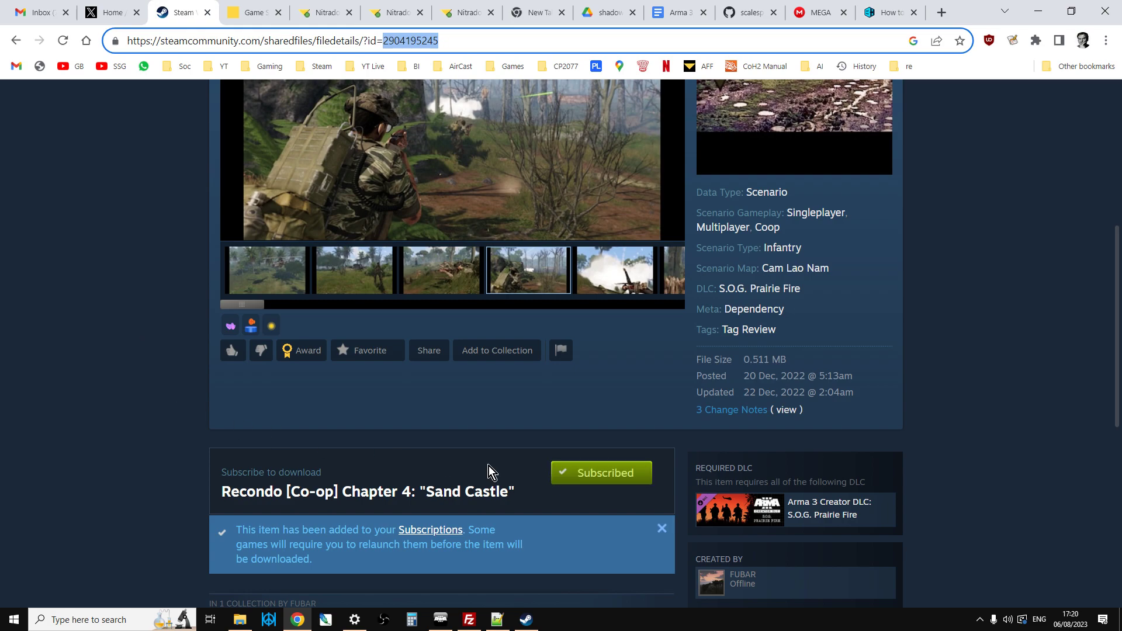
scroll(5, 432, up, 4)
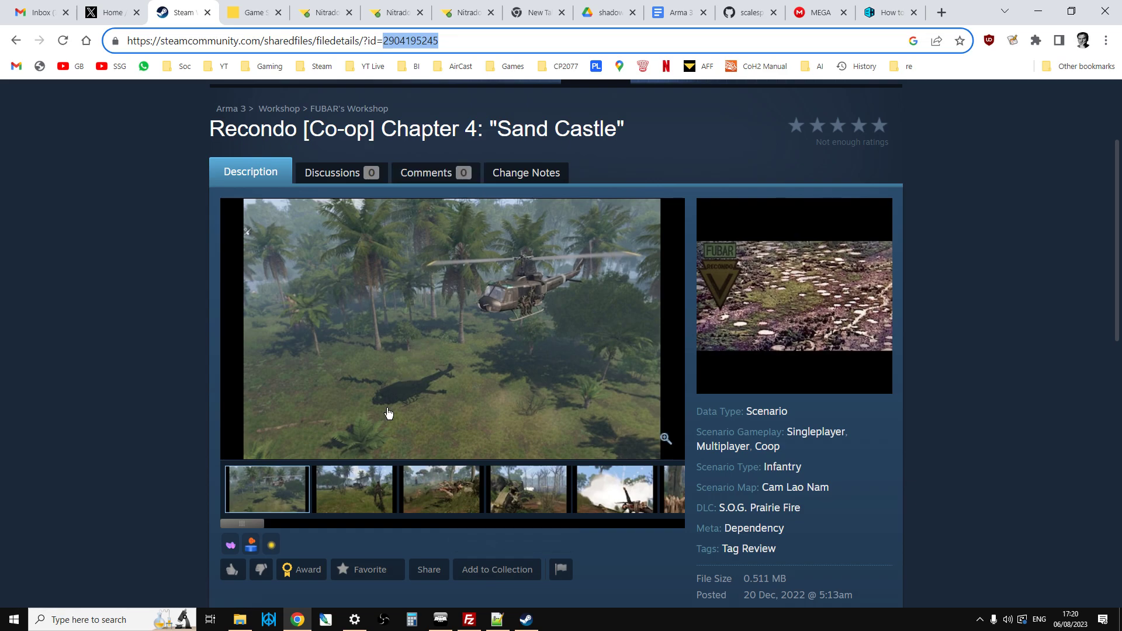
scroll(396, 439, up, 1)
In the Steam Library, use Manage > Browse local files on Arma 3.
click(440, 620)
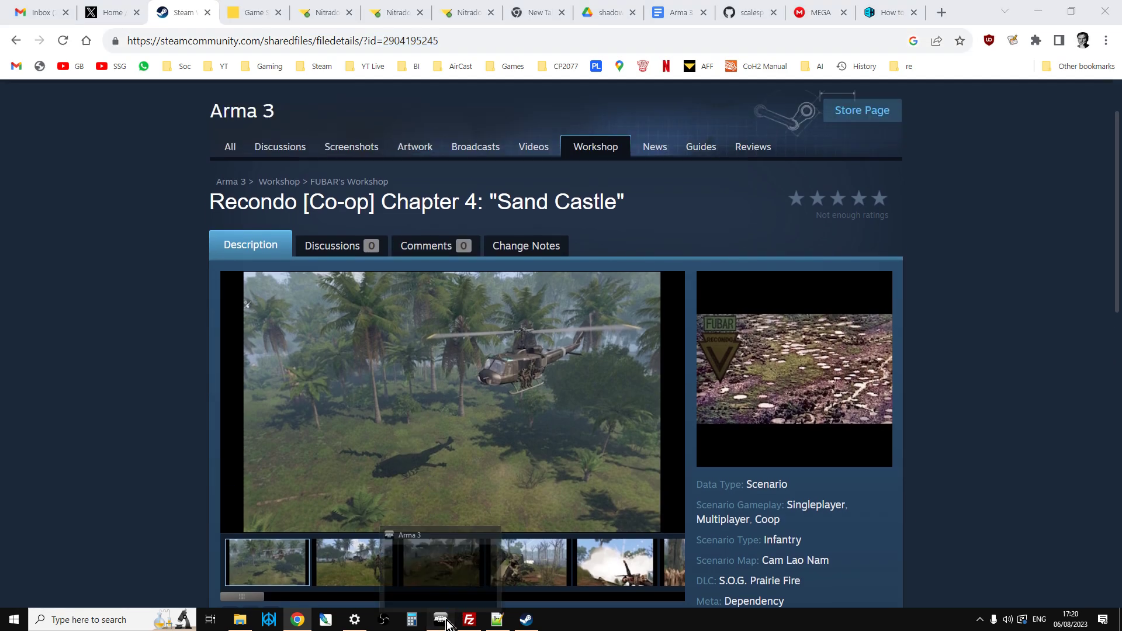
key(alt+Tab)
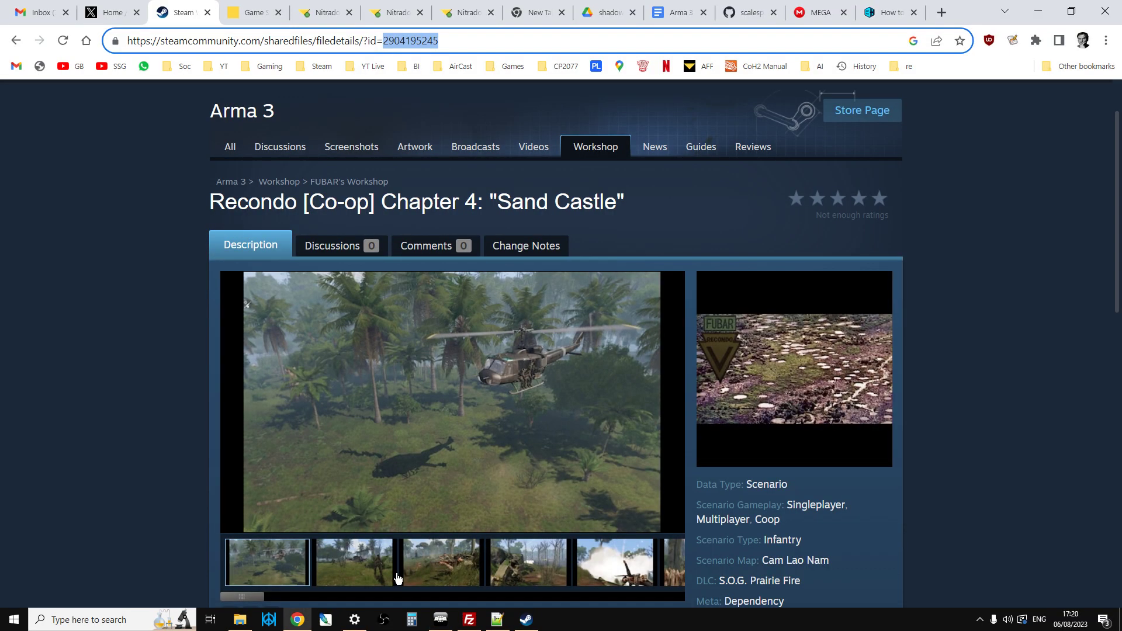
click(526, 619)
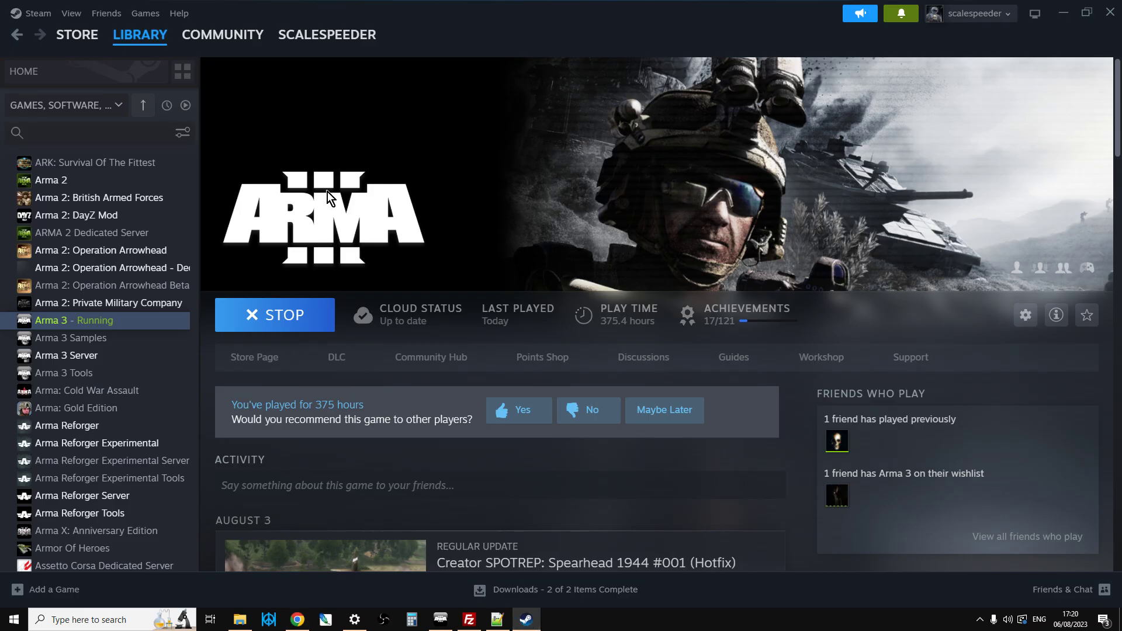
right_click(99, 323)
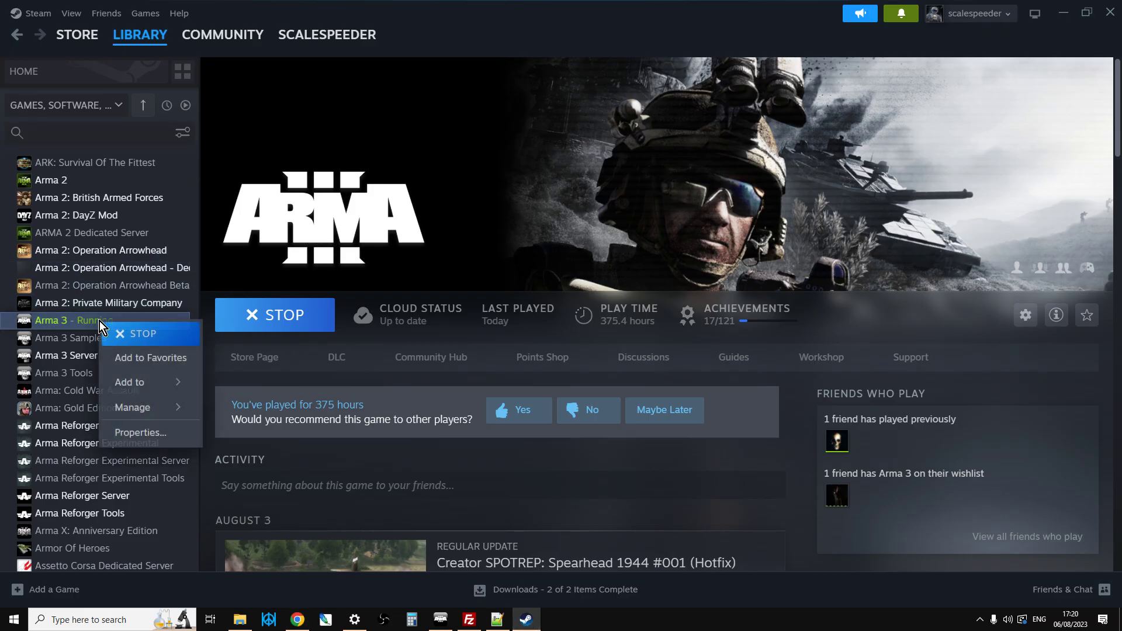
mouse_move(158, 413)
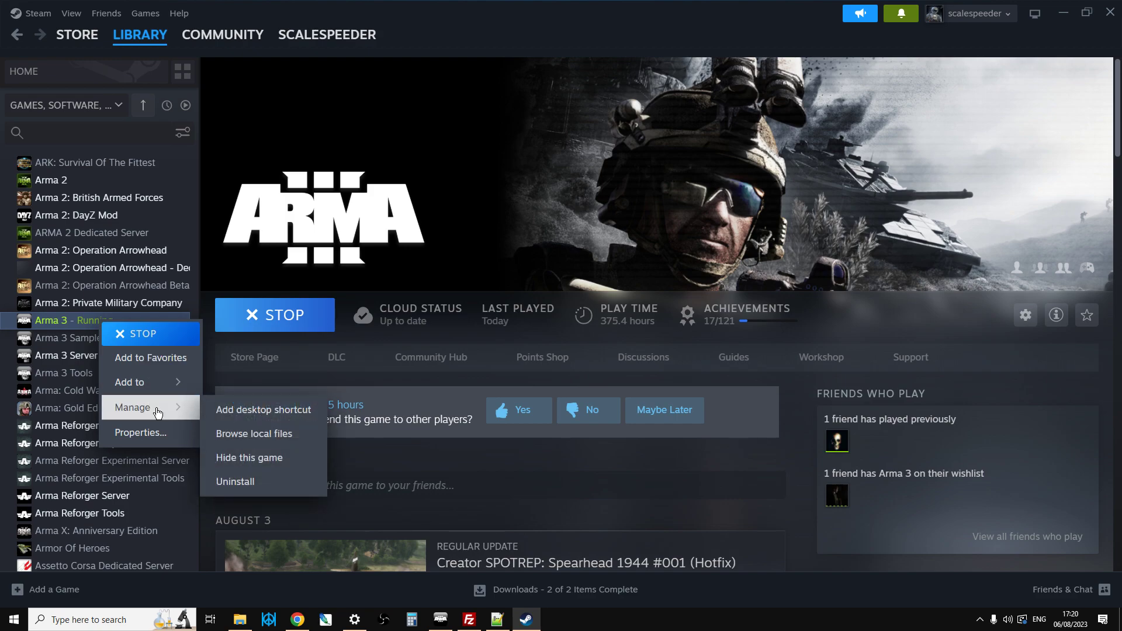
click(252, 436)
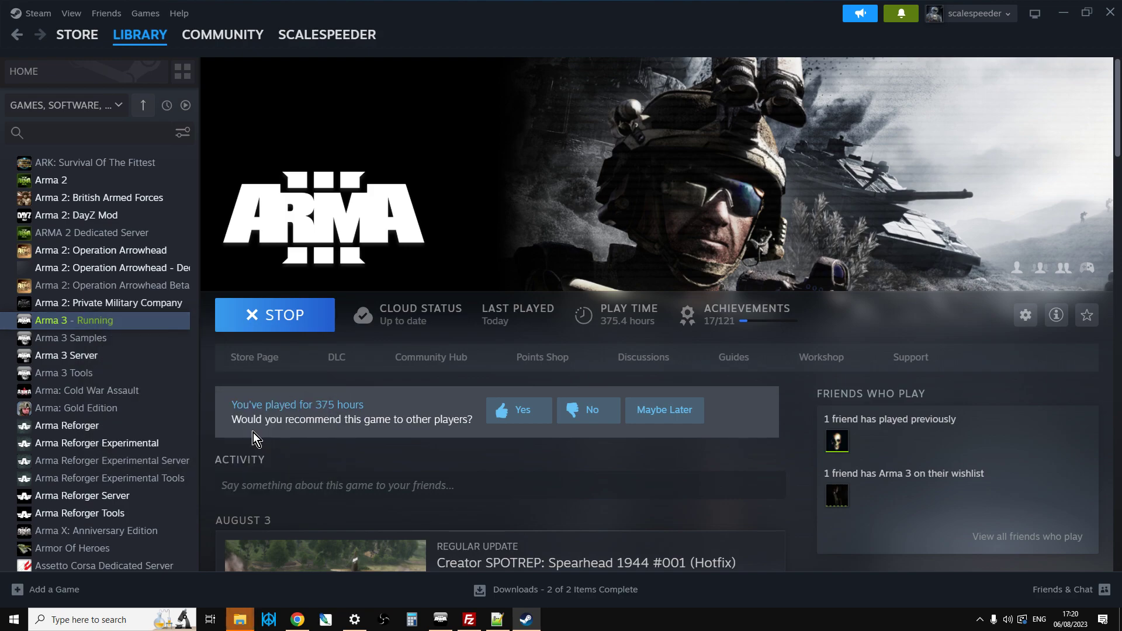
In the Arma 3 Explorer window, go up from the Arma 3 folder to steamapps.
mouse_move(251, 618)
click(263, 564)
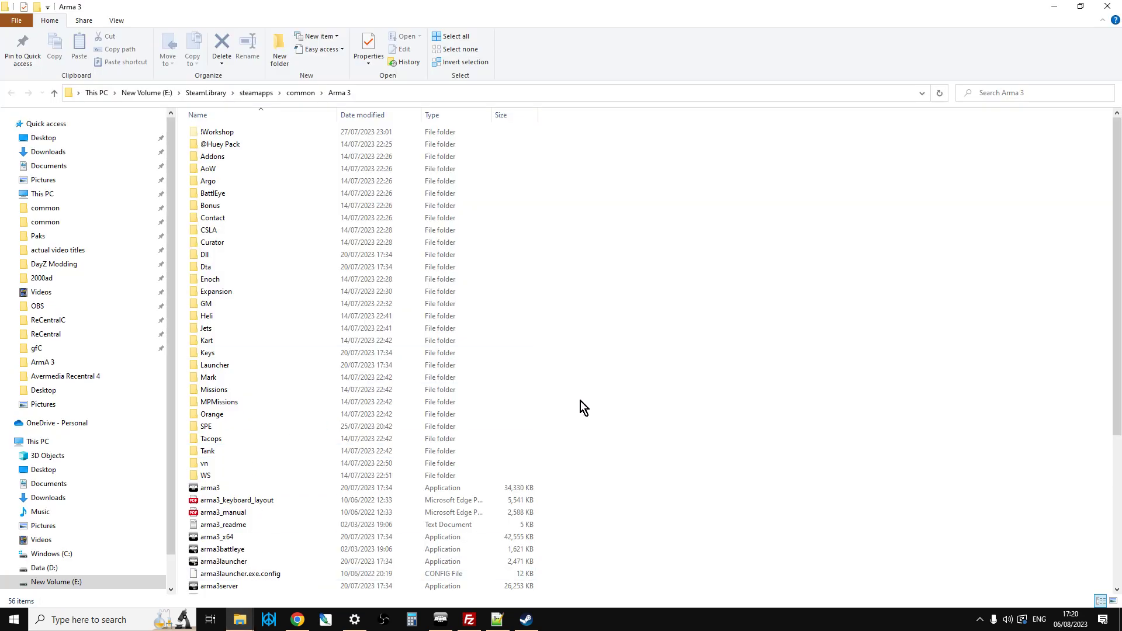
click(457, 92)
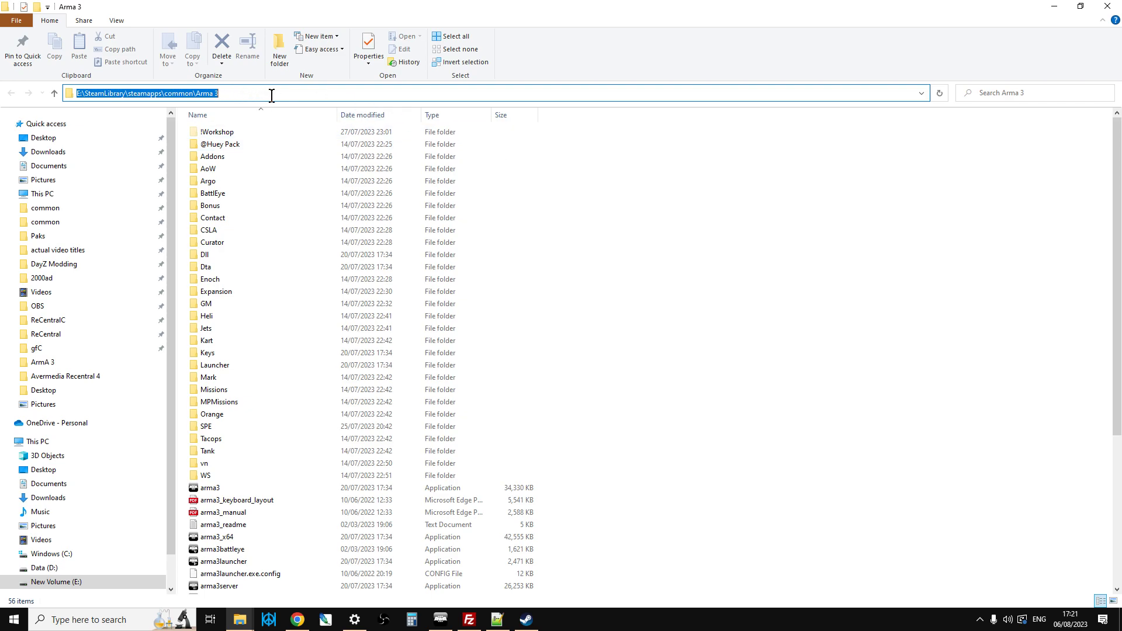
click(55, 95)
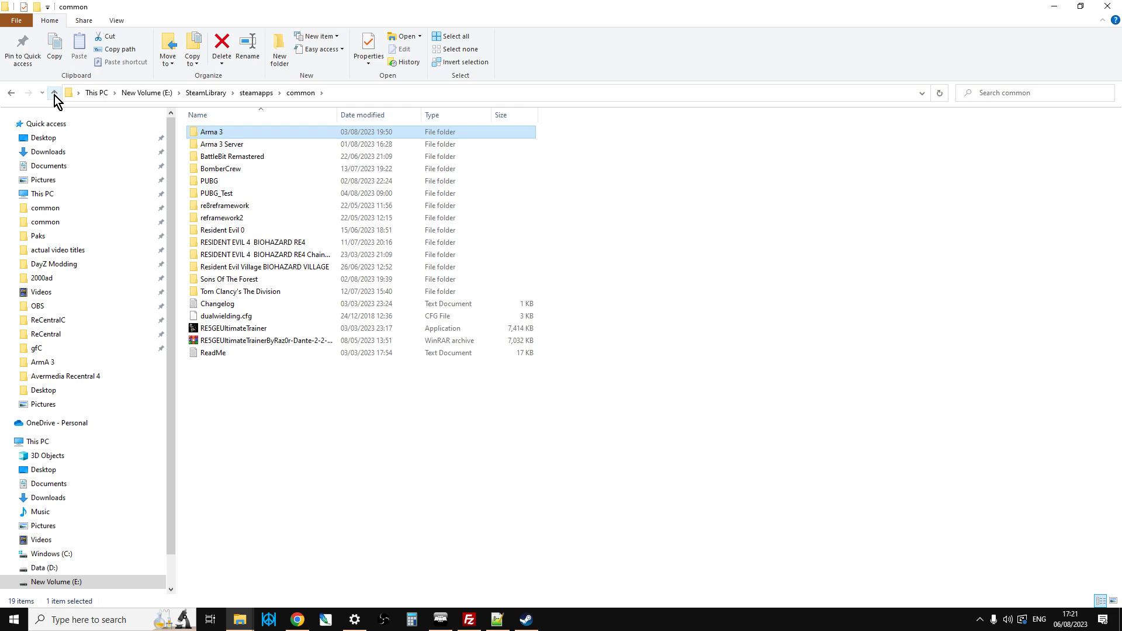
click(55, 94)
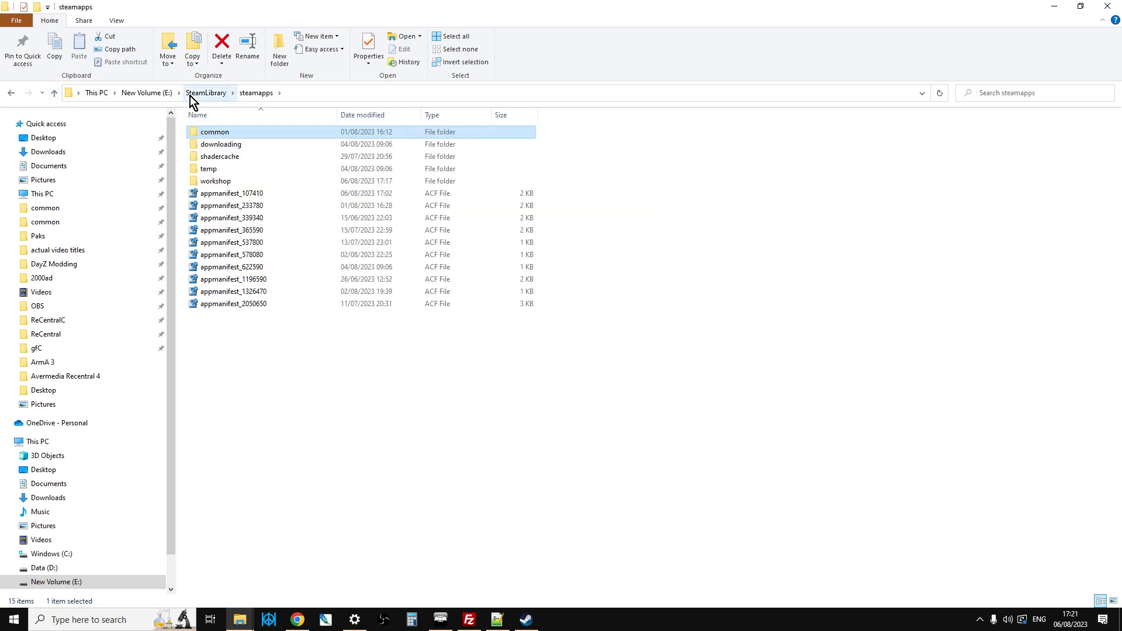
click(317, 95)
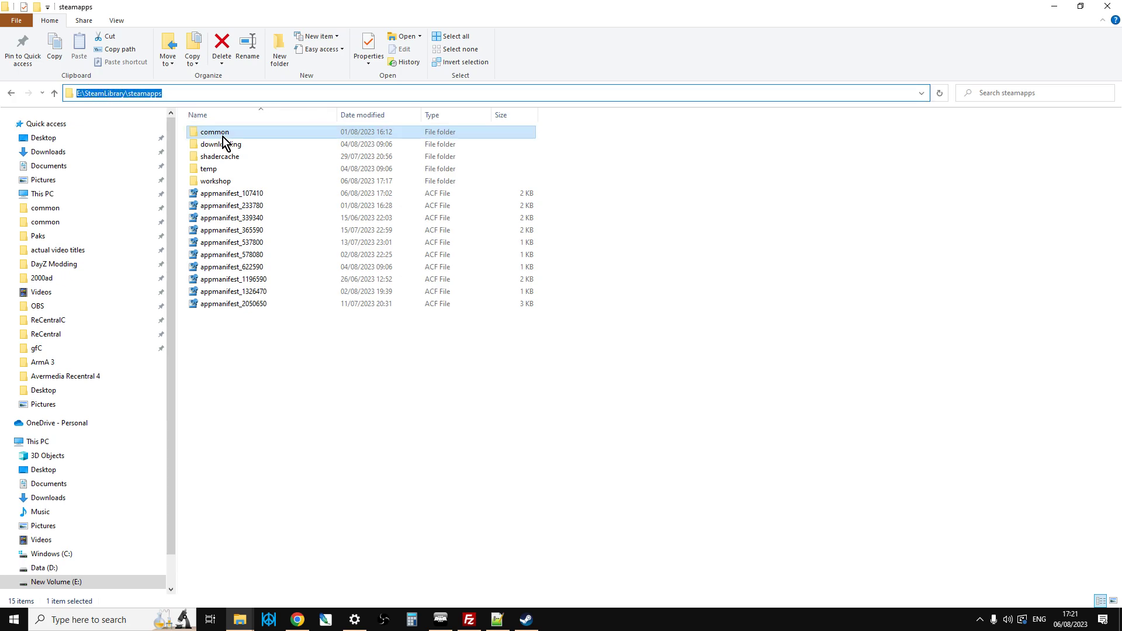
Open workshop\content\107410 and scroll through its numbered item folders.
mouse_move(215, 184)
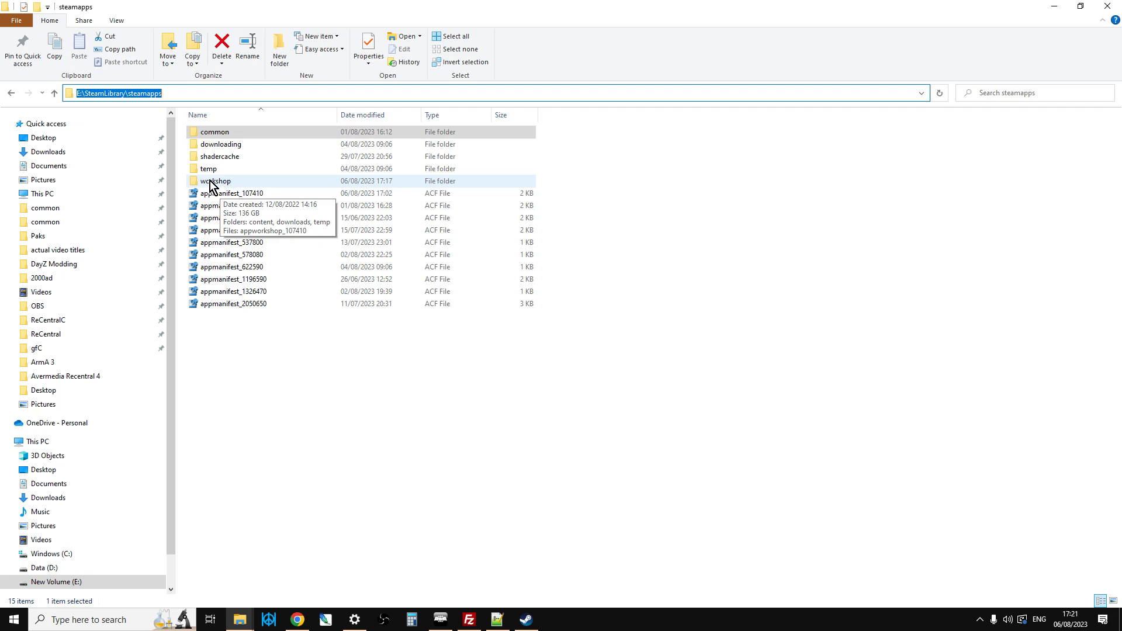
double_click(210, 181)
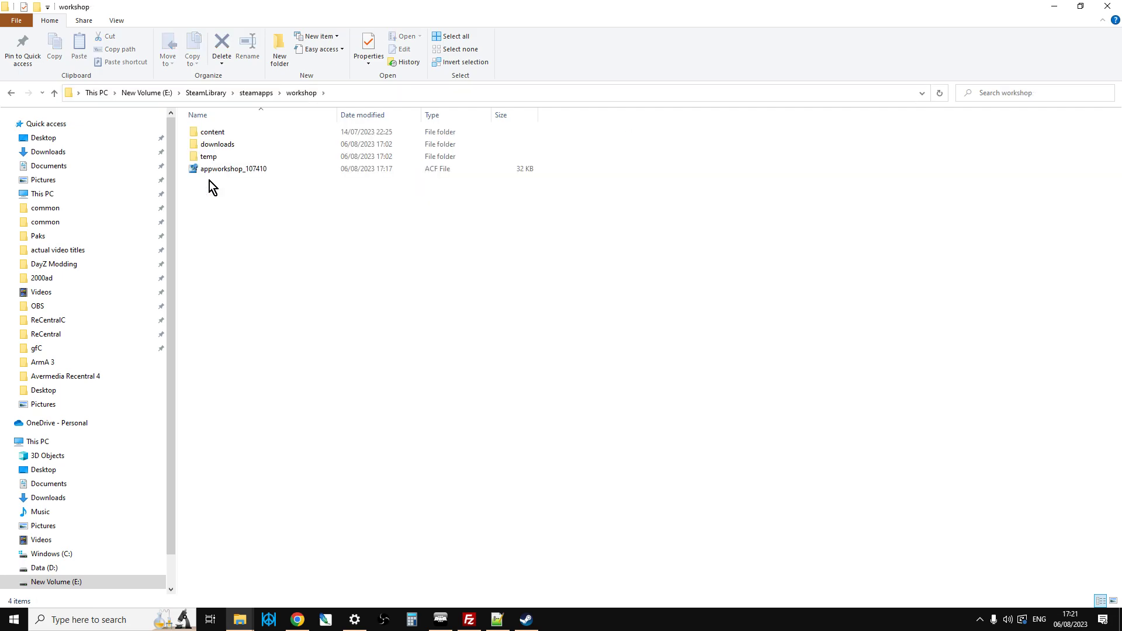
double_click(210, 134)
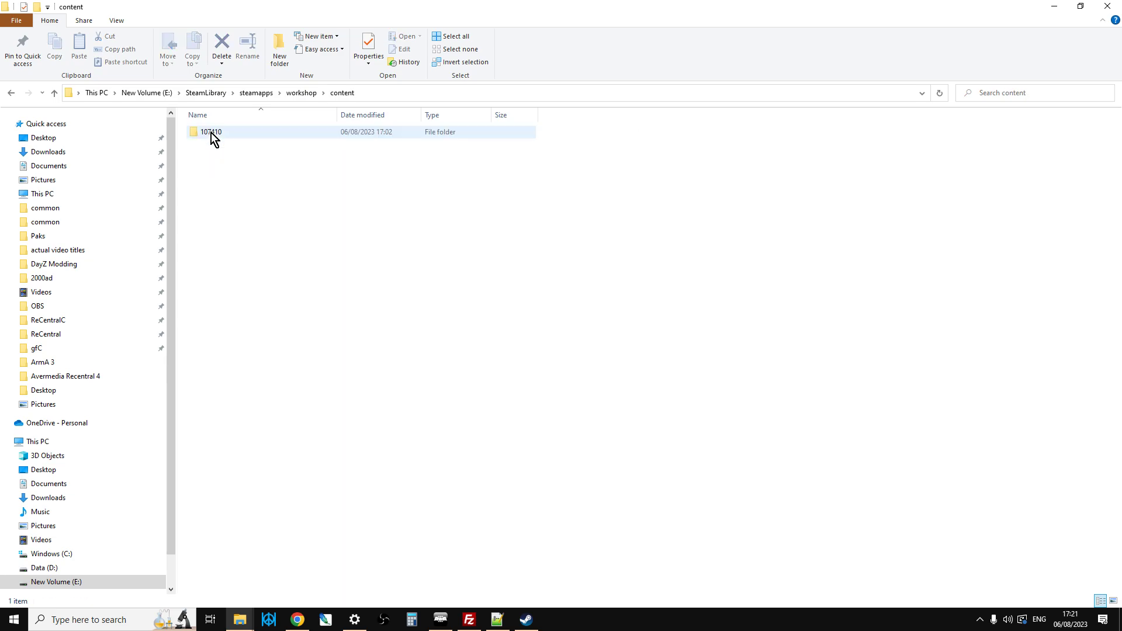
mouse_move(210, 140)
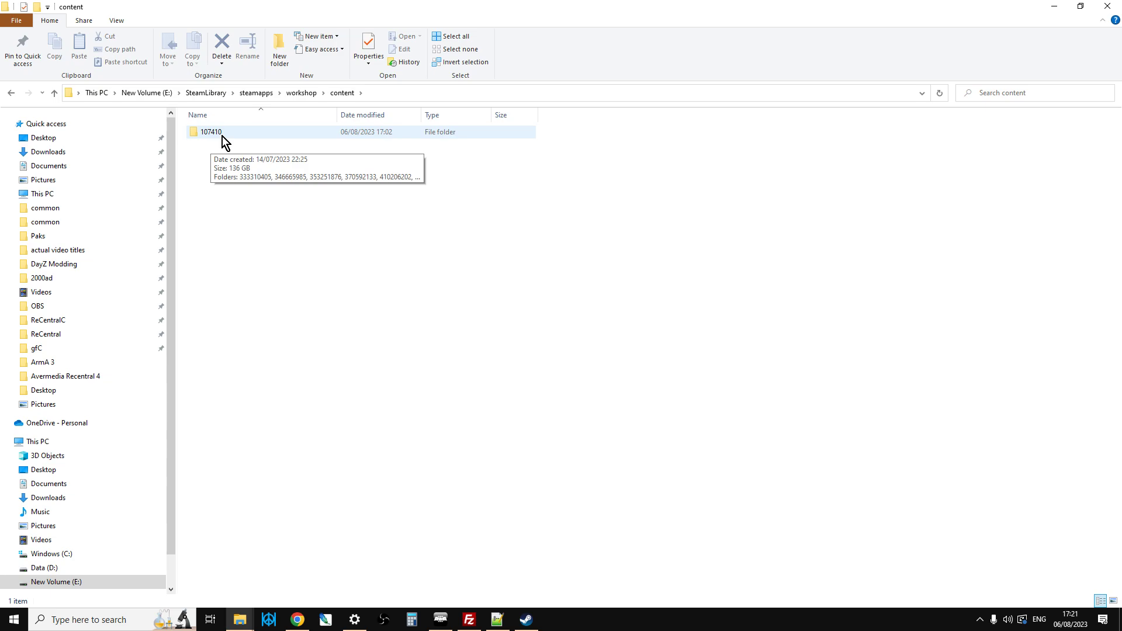
double_click(306, 134)
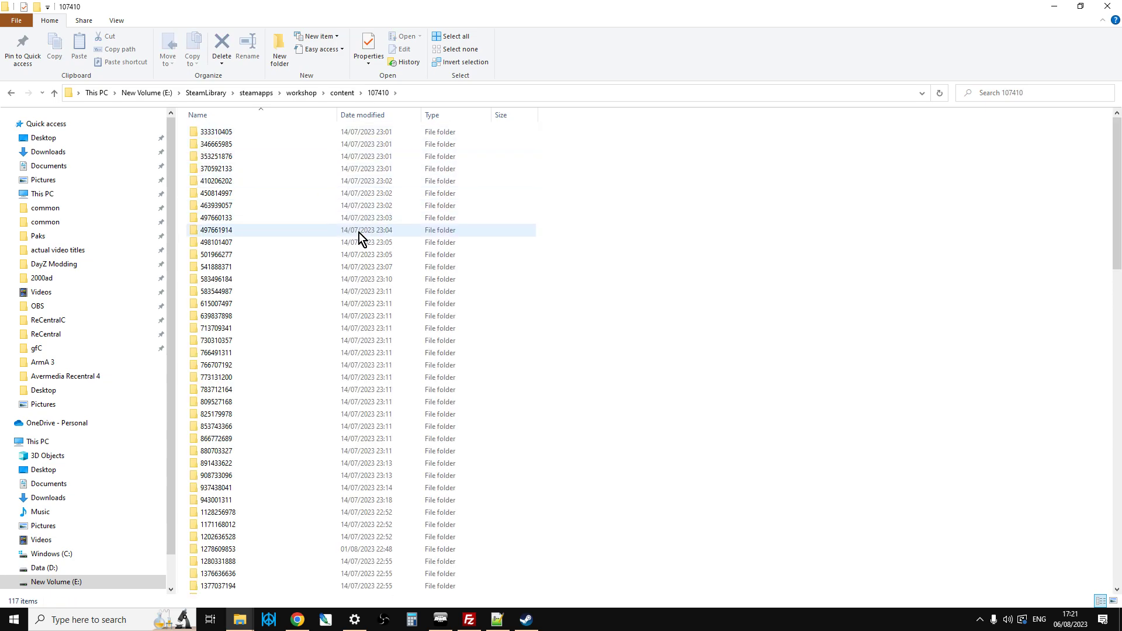
scroll(359, 233, down, 5)
scroll(373, 262, down, 10)
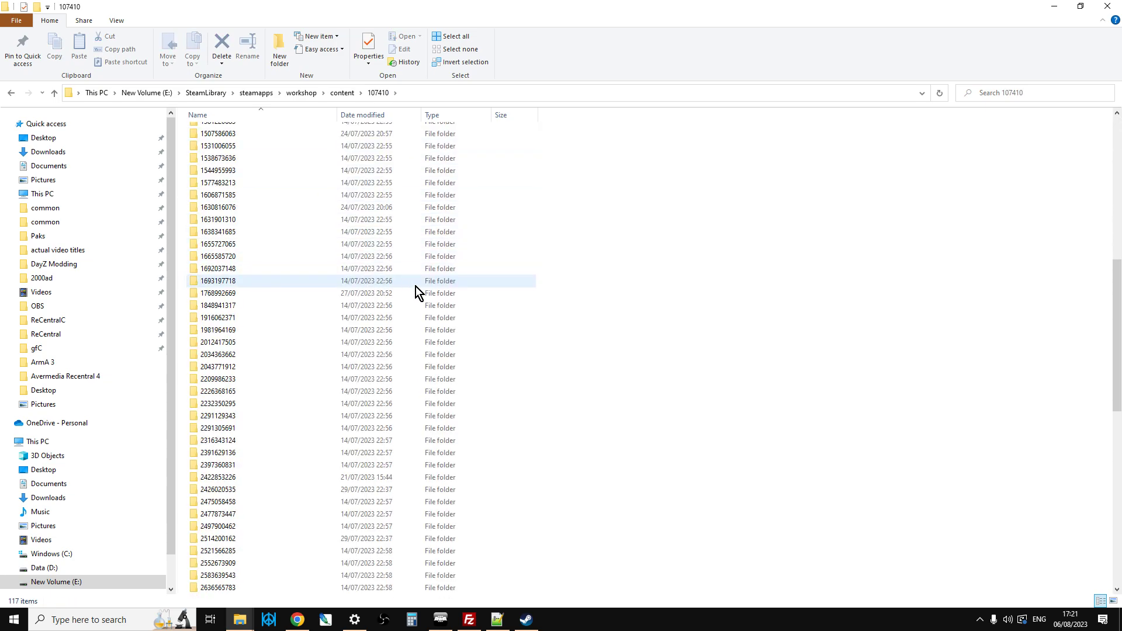
drag(1116, 365, 1115, 181)
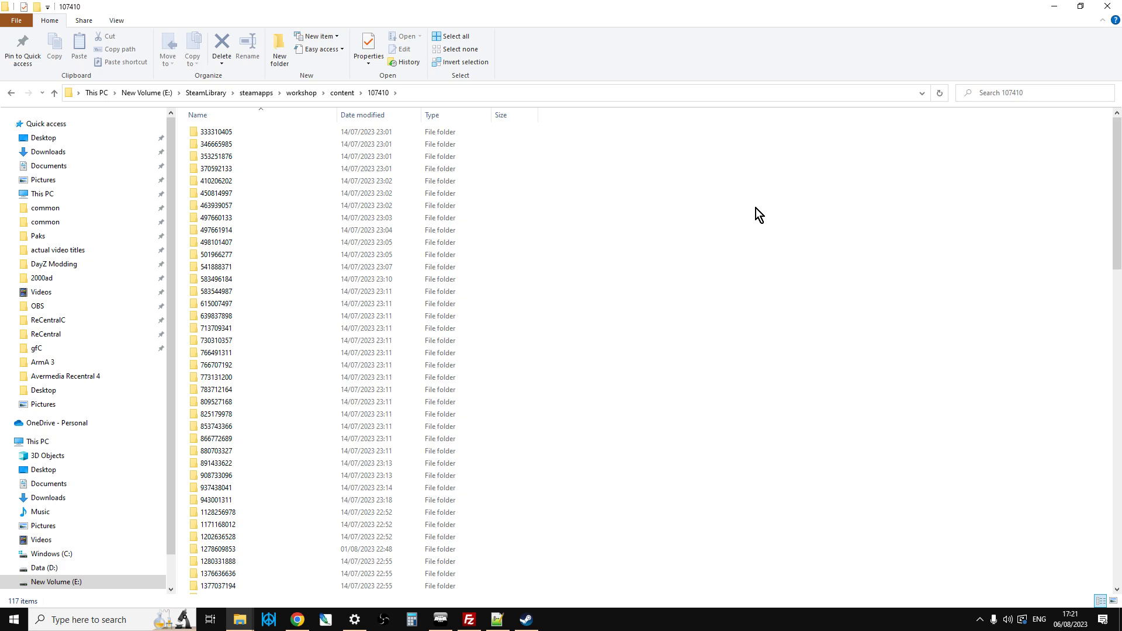
click(298, 621)
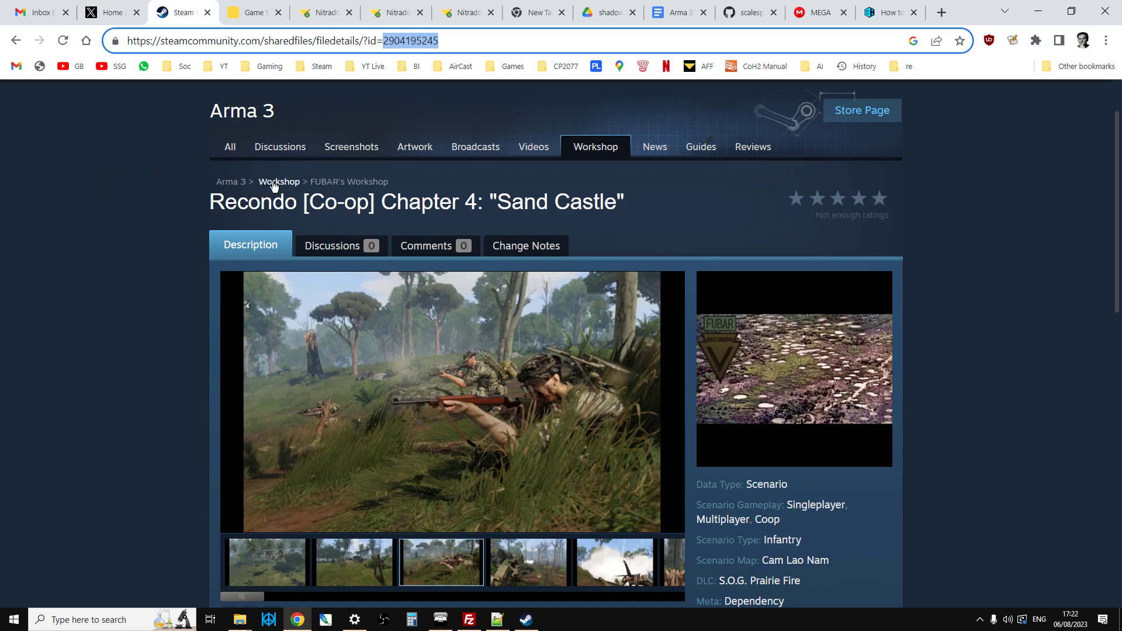
click(508, 41)
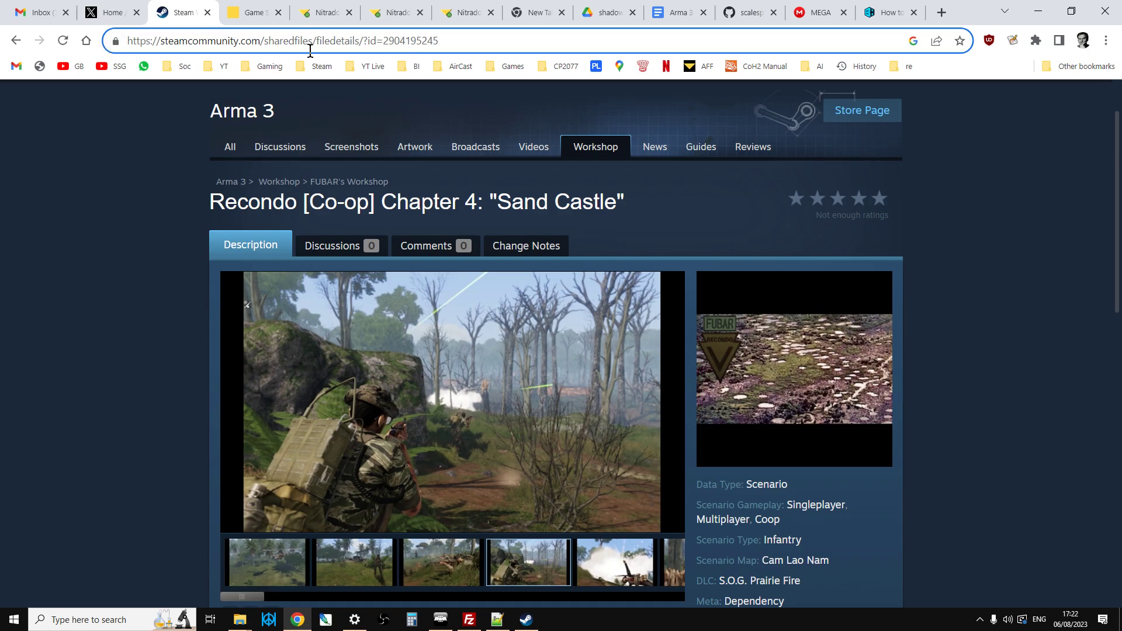
drag(383, 41, 435, 46)
right_click(435, 46)
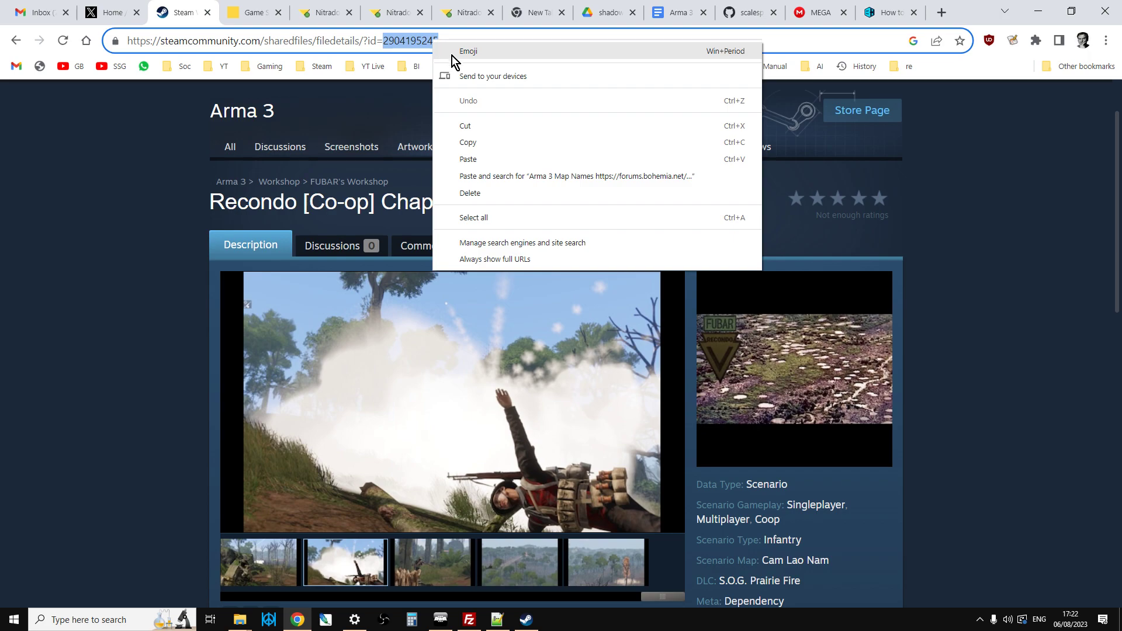
click(471, 137)
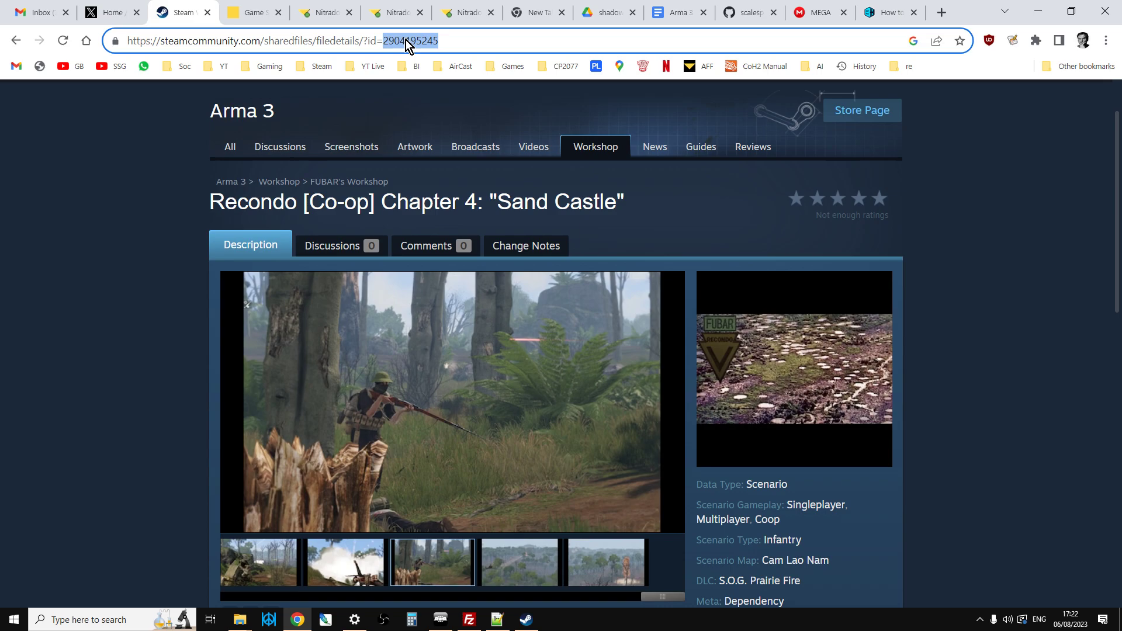
scroll(321, 295, down, 3)
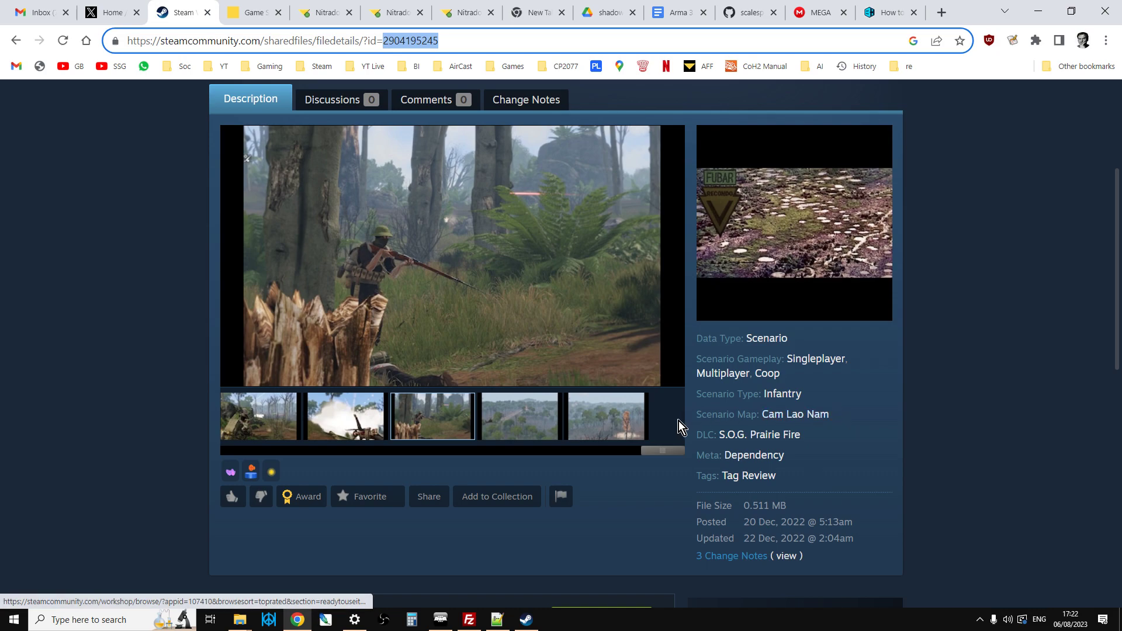
scroll(555, 433, up, 1)
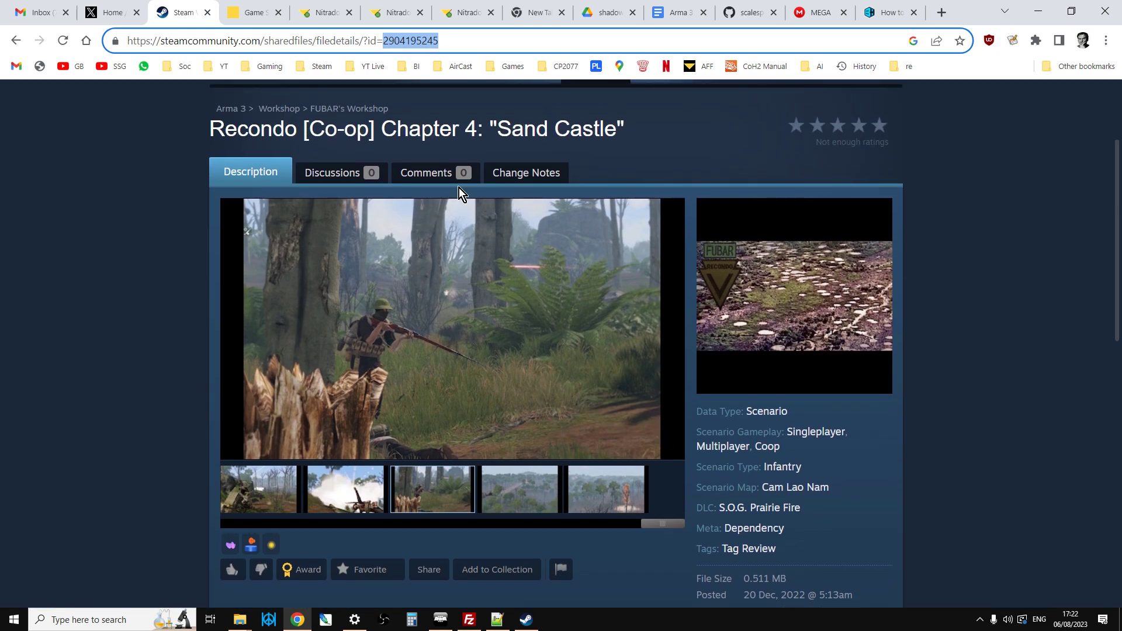
scroll(420, 400, down, 1)
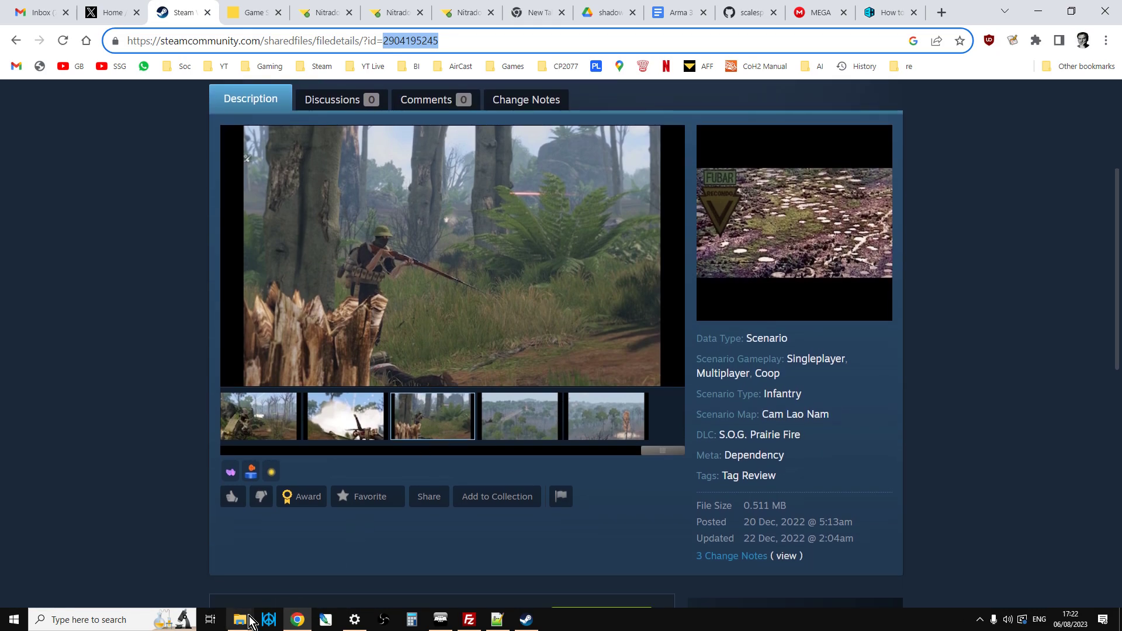
mouse_move(250, 620)
click(301, 581)
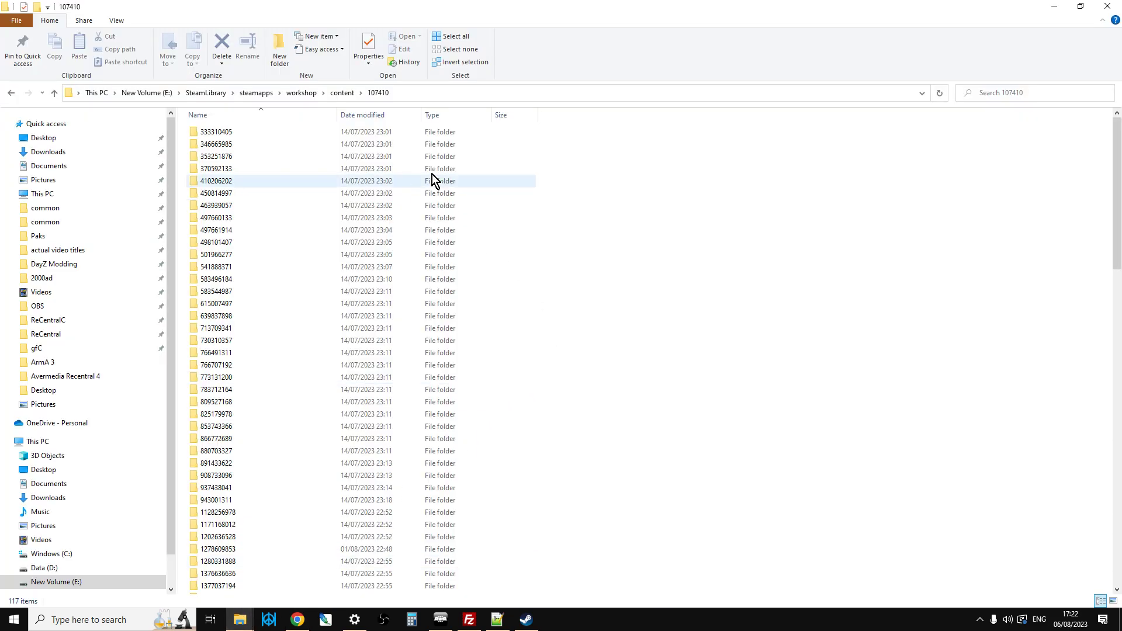
click(1004, 94)
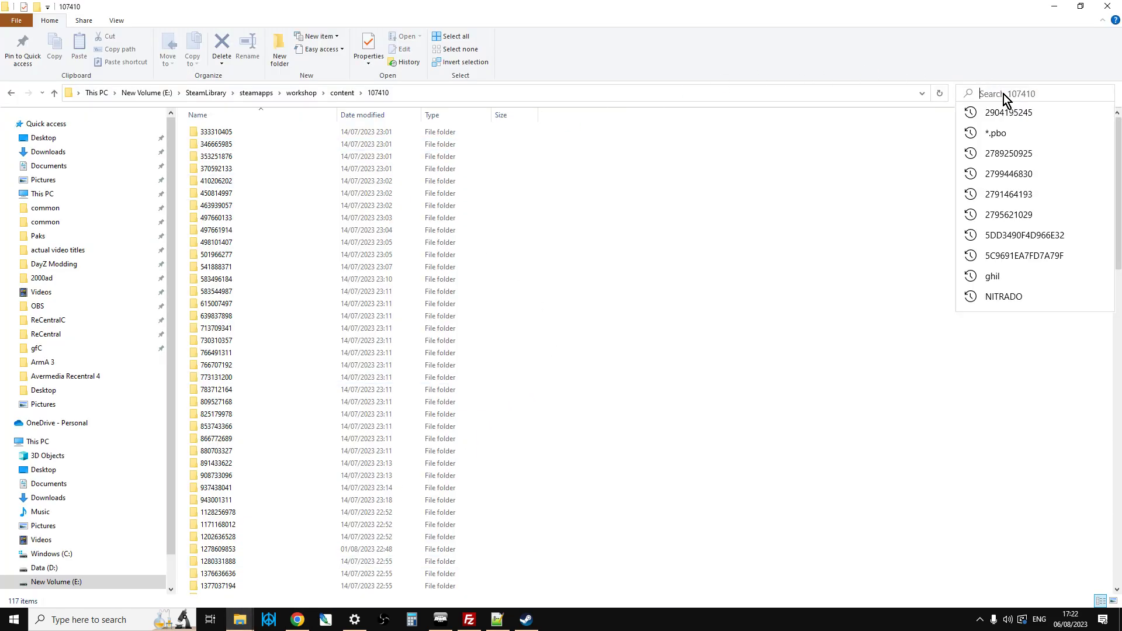
key(ctrl+v)
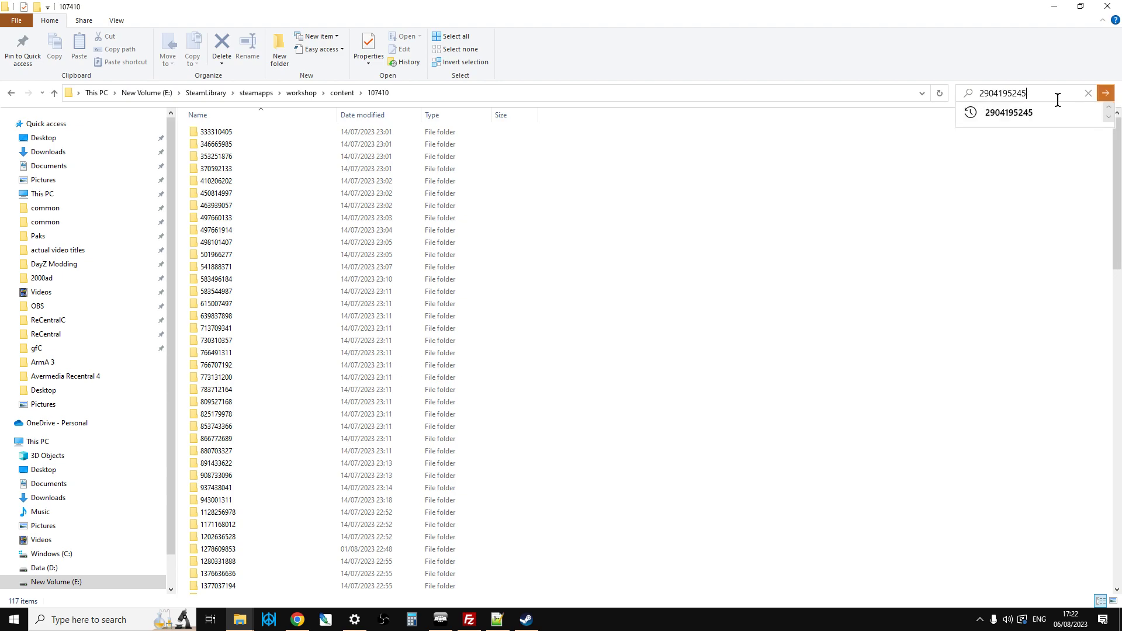
key(Return)
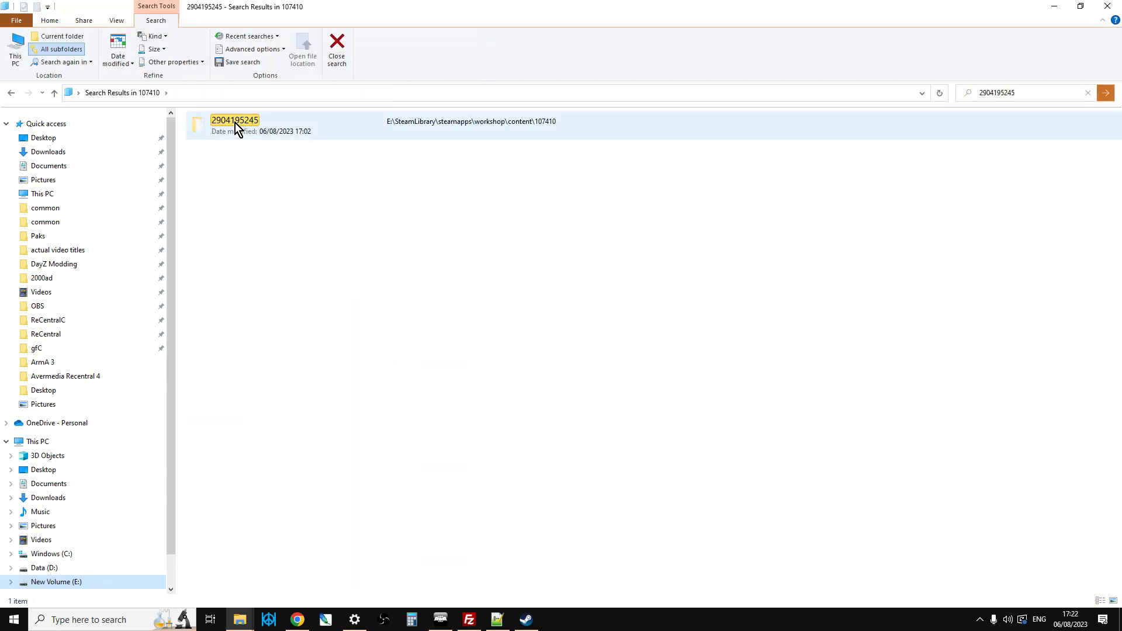
double_click(235, 122)
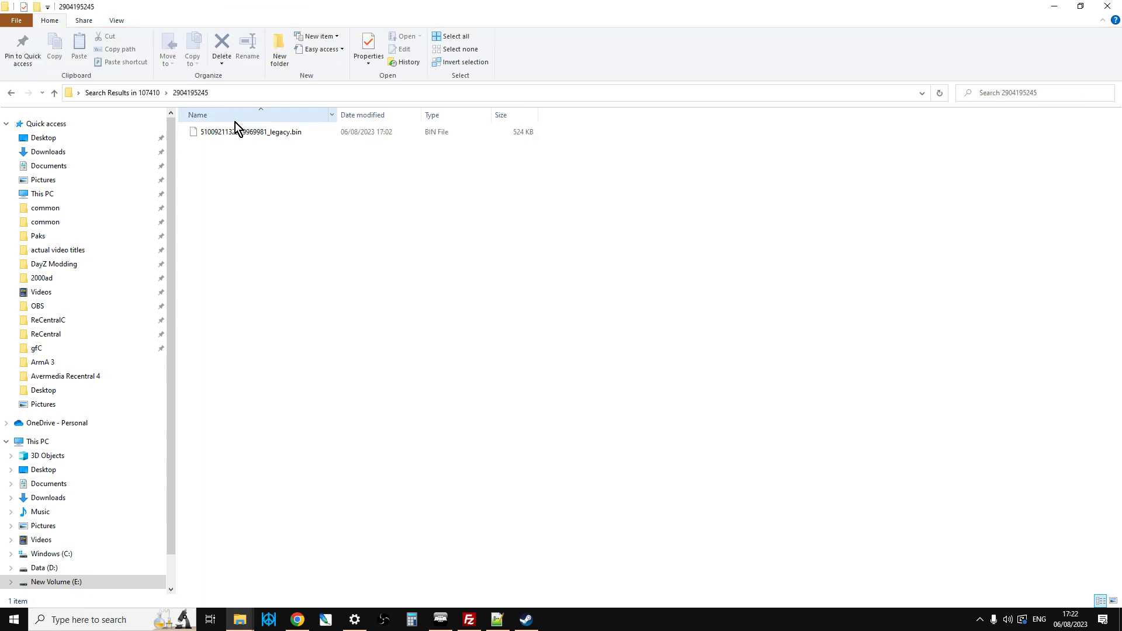
Copy and paste the legacy .bin file, then change the copy's extension from bin to pbo.
right_click(261, 135)
click(300, 308)
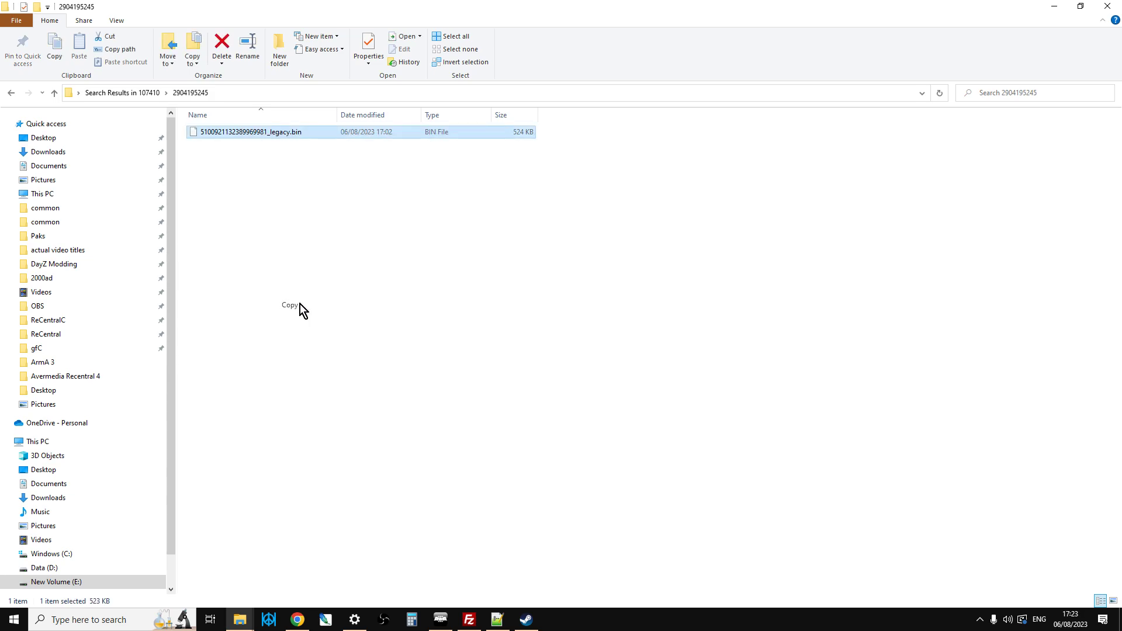
right_click(237, 228)
click(286, 310)
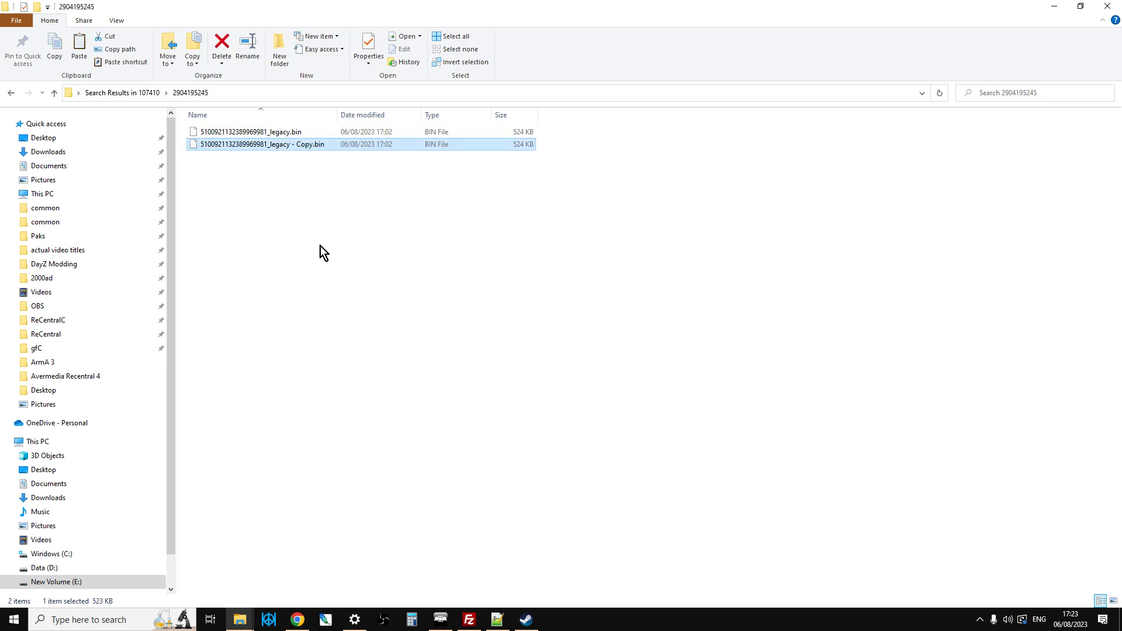
click(318, 146)
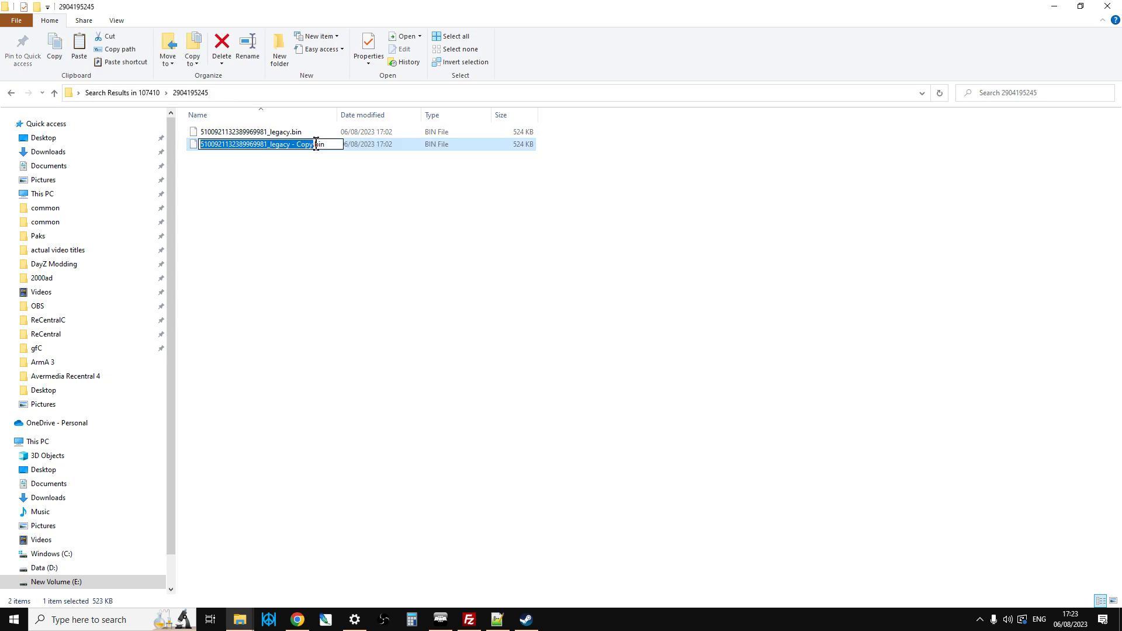
drag(316, 145, 364, 144)
key(BackSpace)
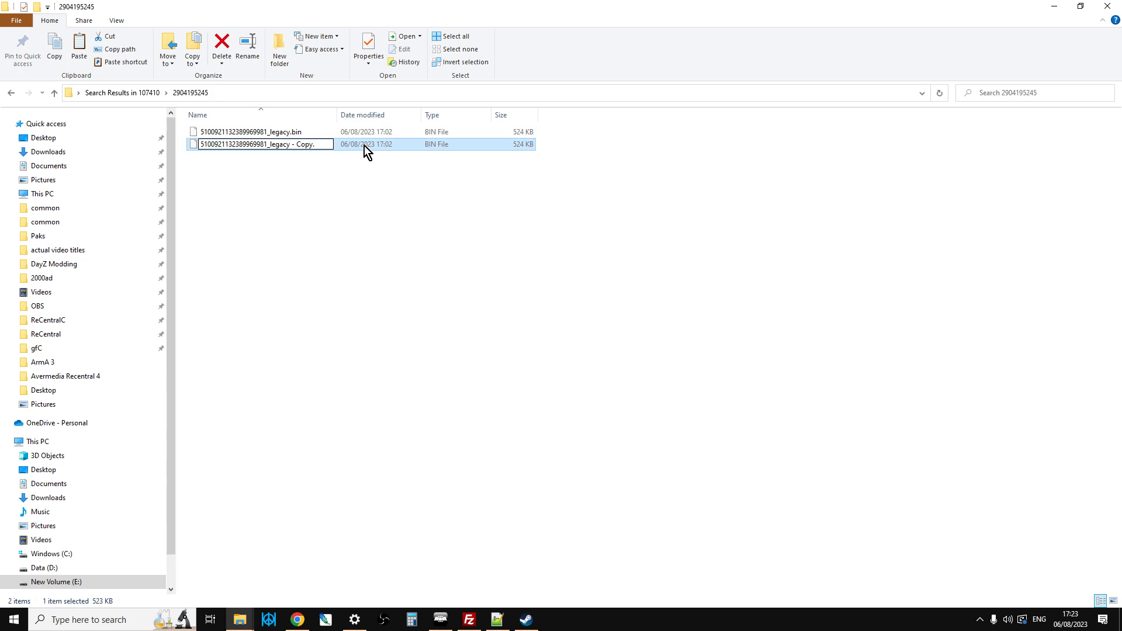
text(pbo)
key(Return)
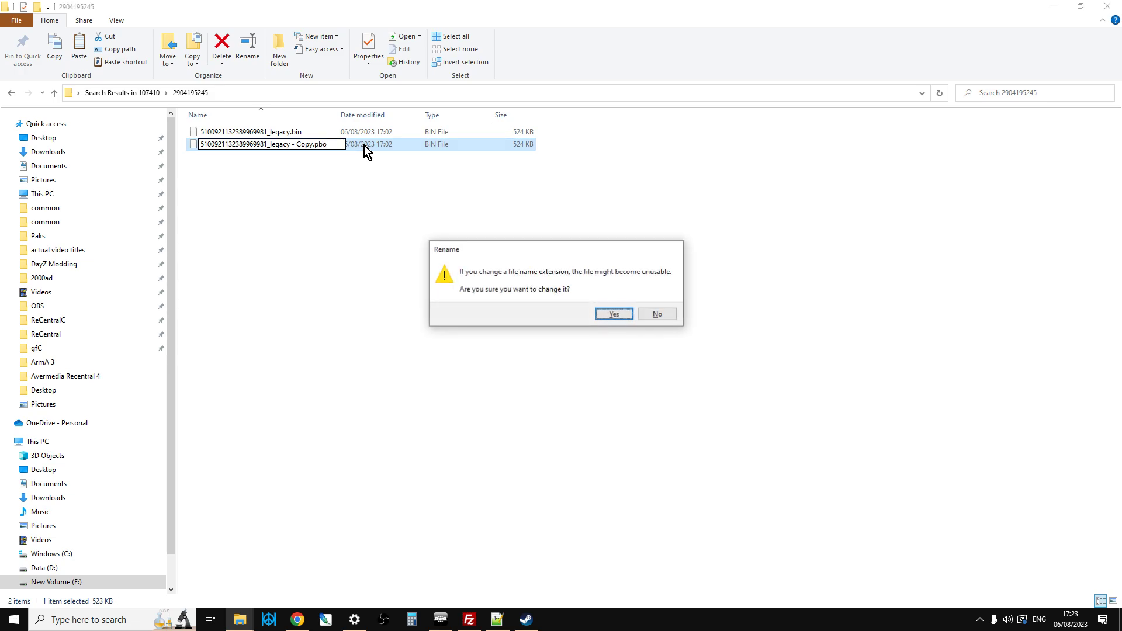
click(612, 314)
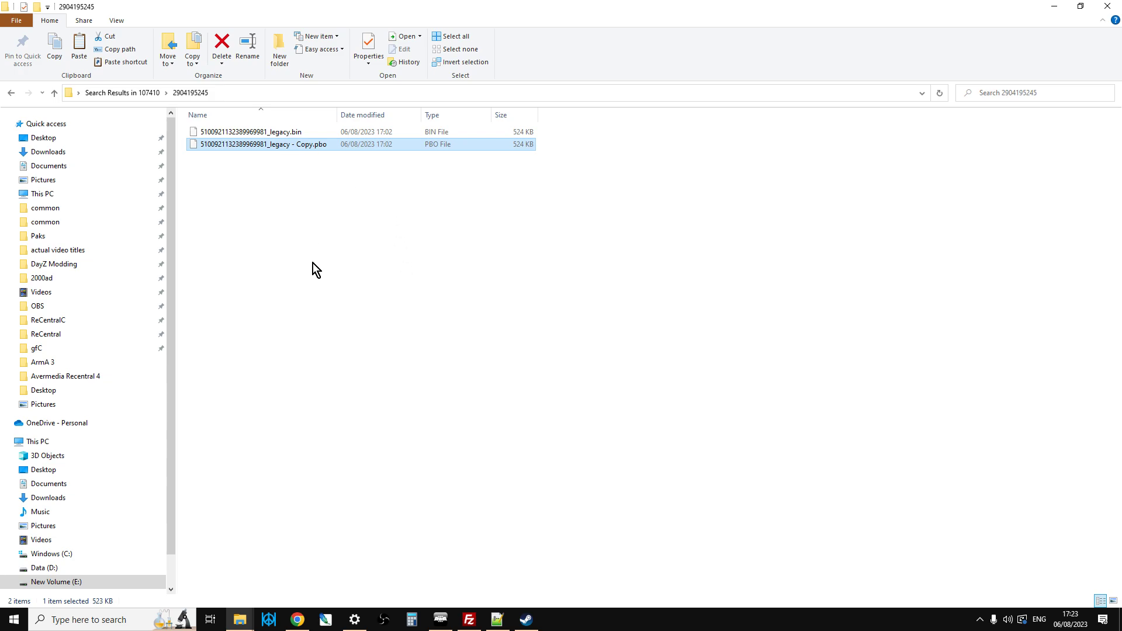
Switch between Chrome tabs and scroll the GitHub Arma 3 map names readme.
click(297, 619)
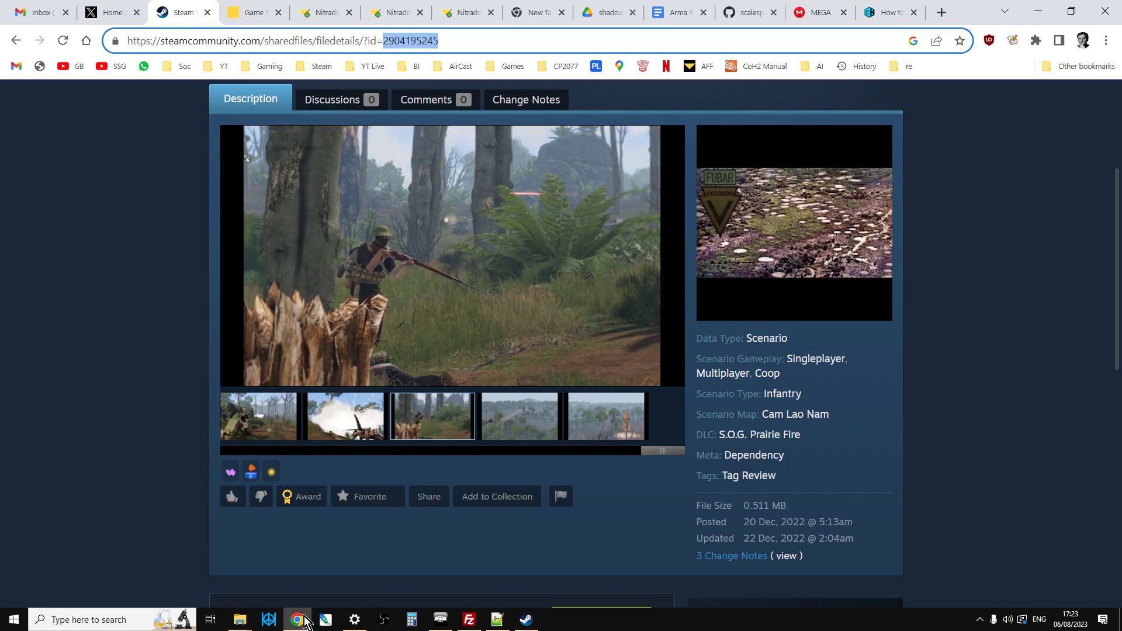
click(750, 14)
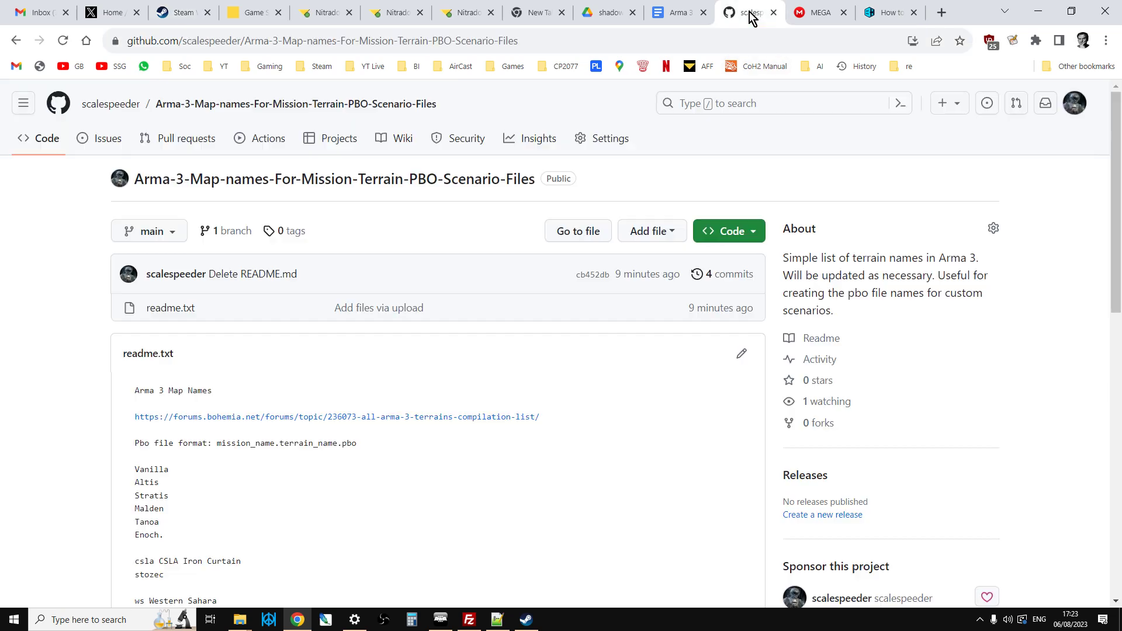
scroll(427, 362, down, 1)
click(798, 16)
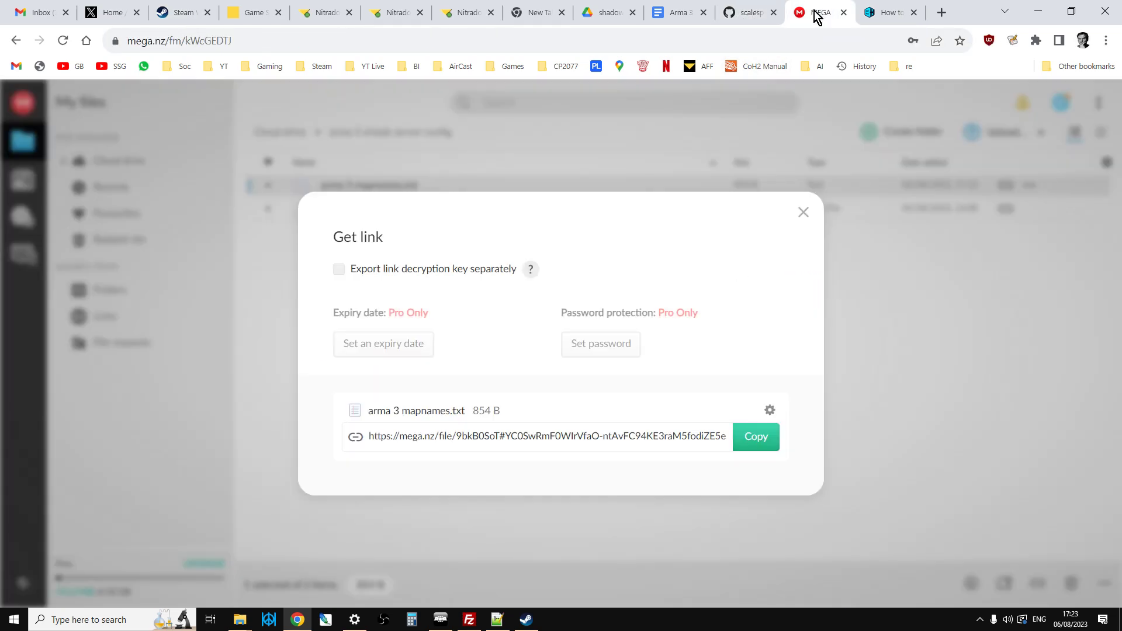
click(751, 14)
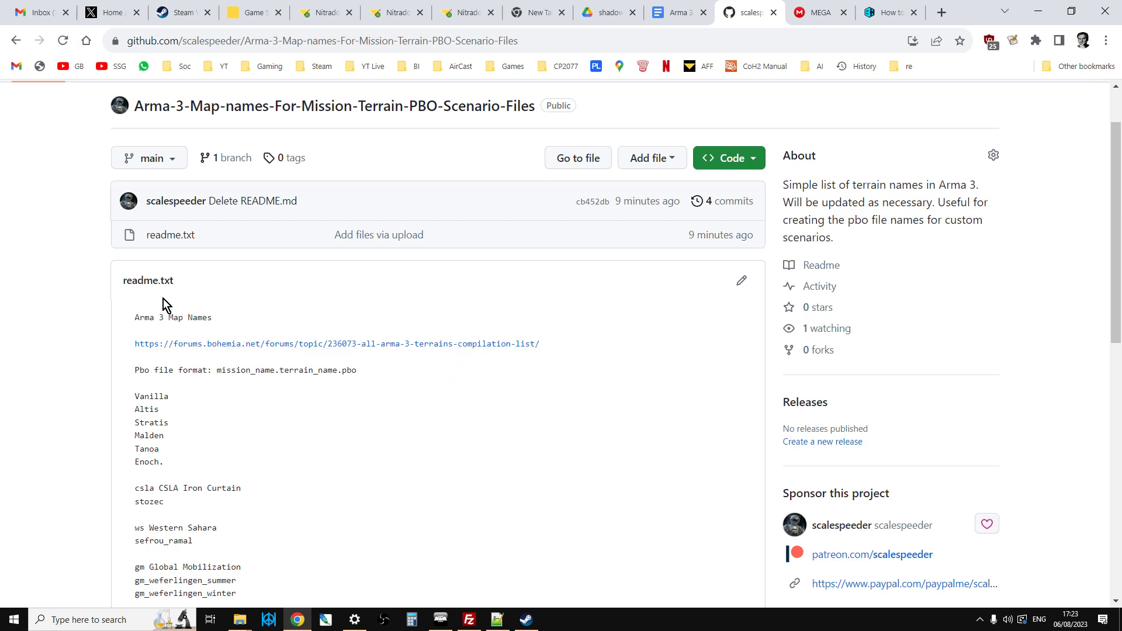
scroll(222, 324, down, 1)
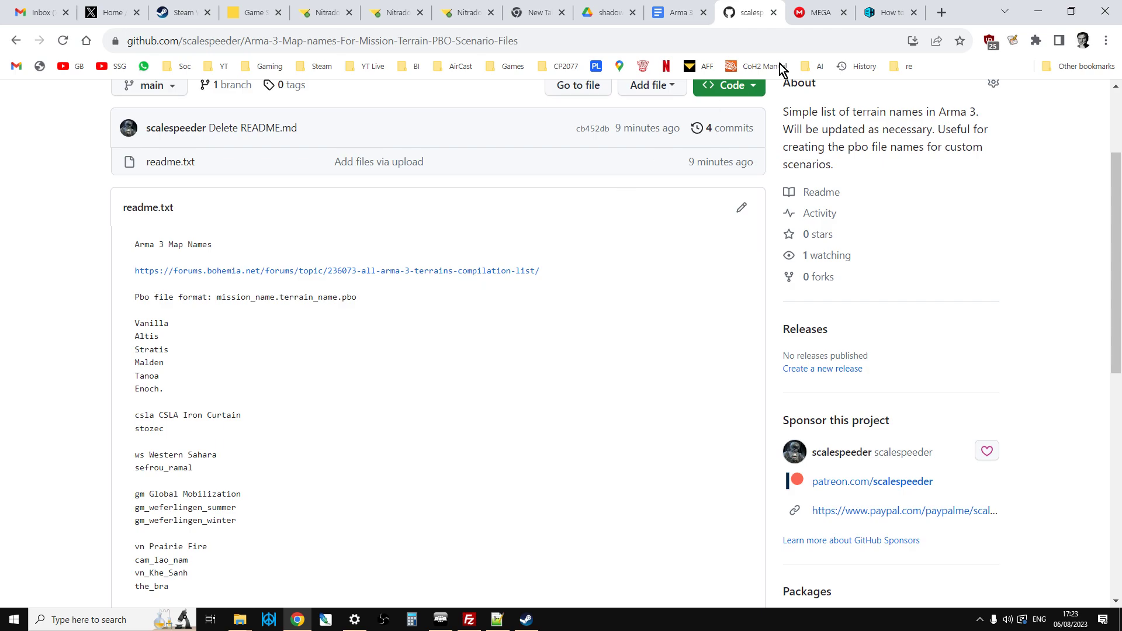
click(807, 17)
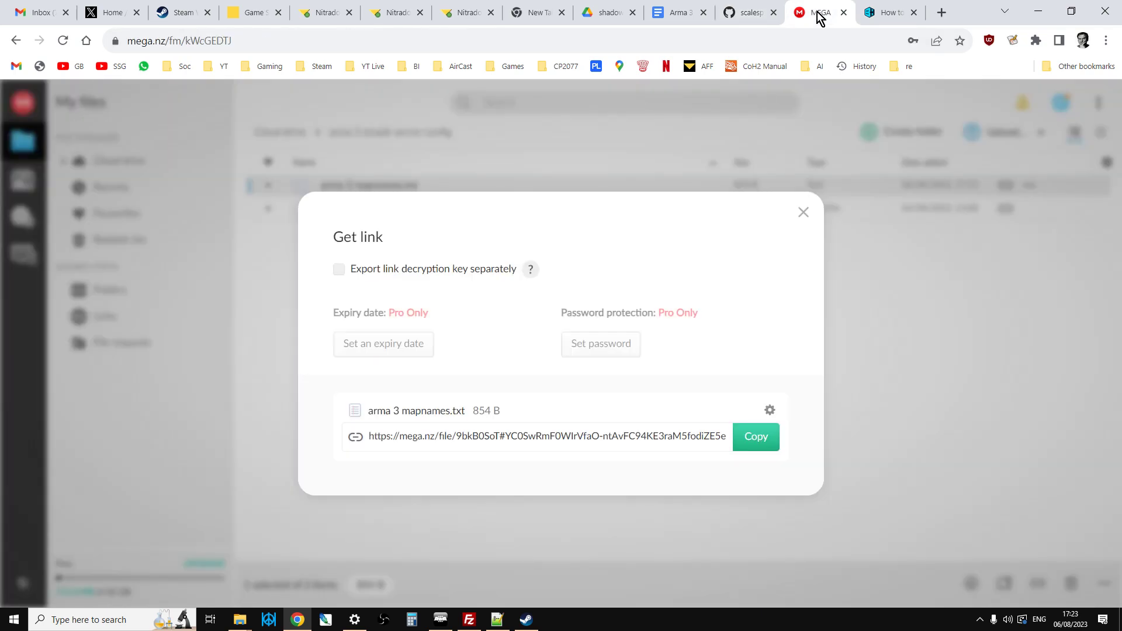
click(750, 13)
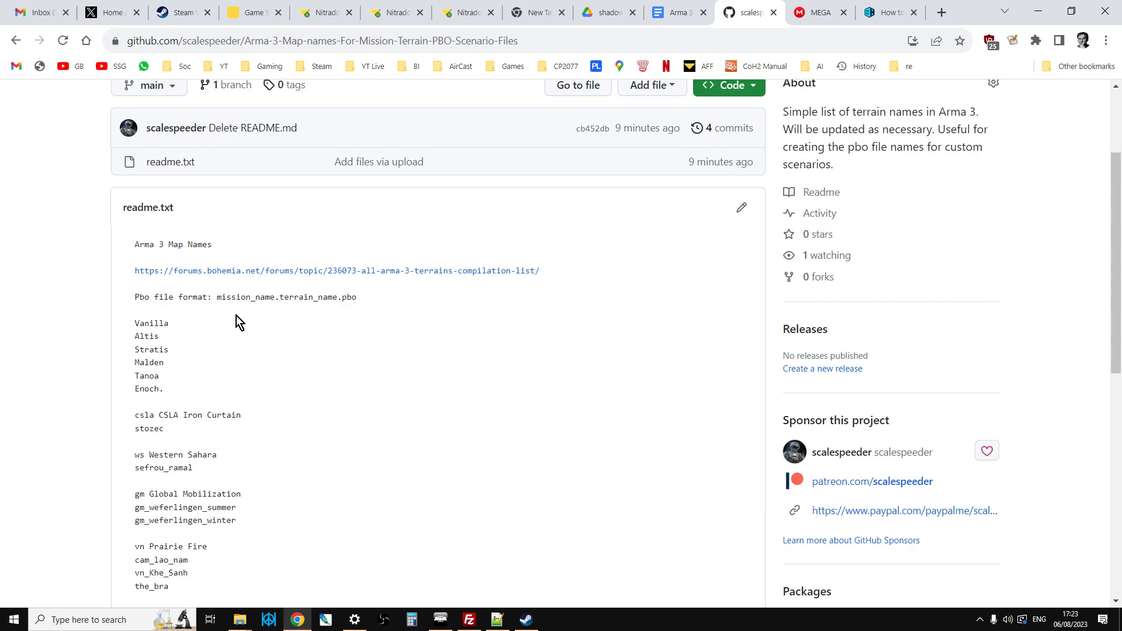
scroll(236, 315, down, 1)
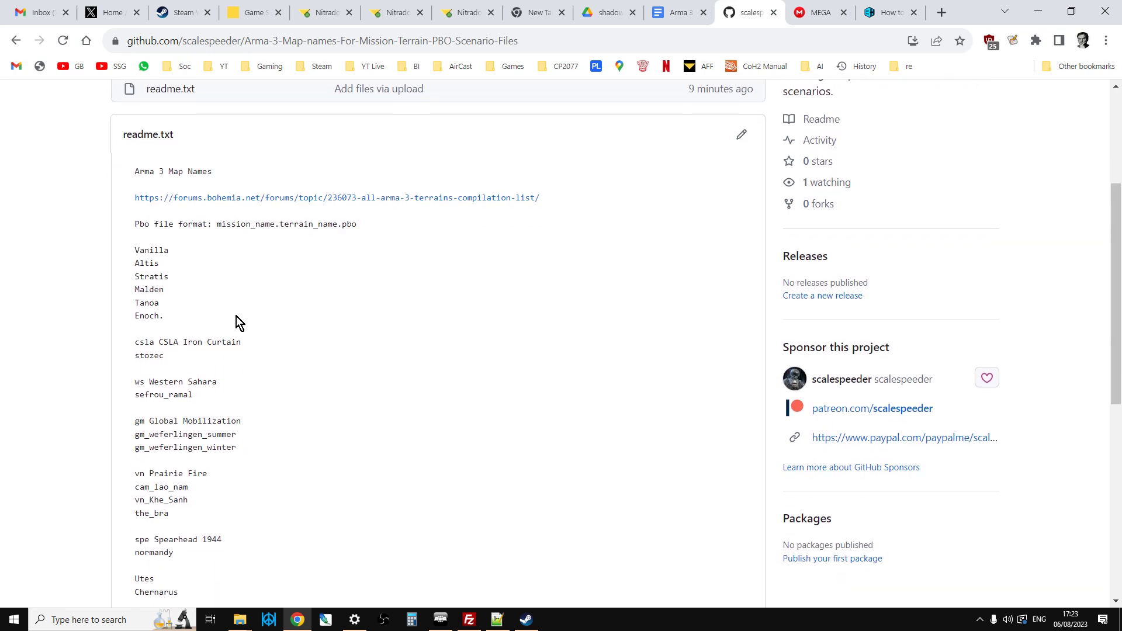
scroll(236, 318, down, 1)
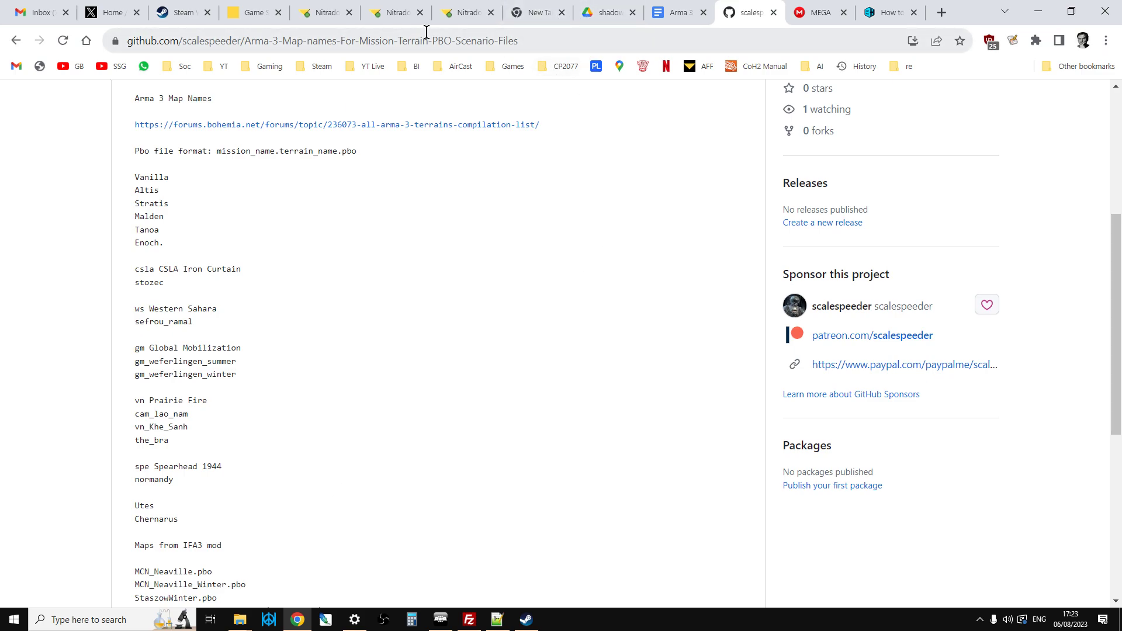
click(178, 13)
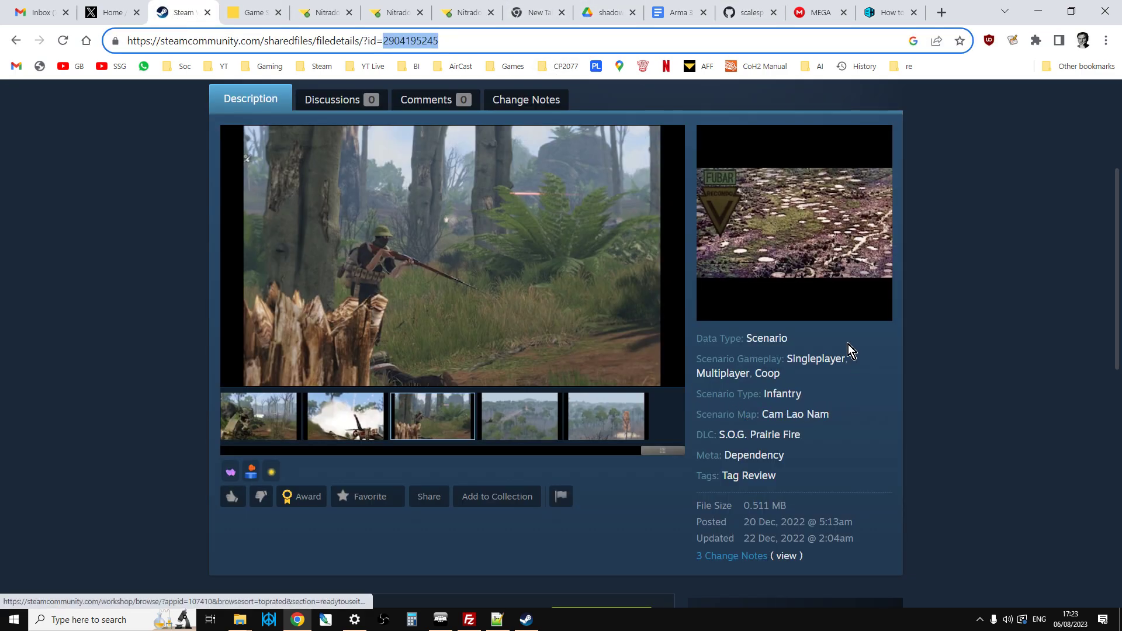
click(730, 14)
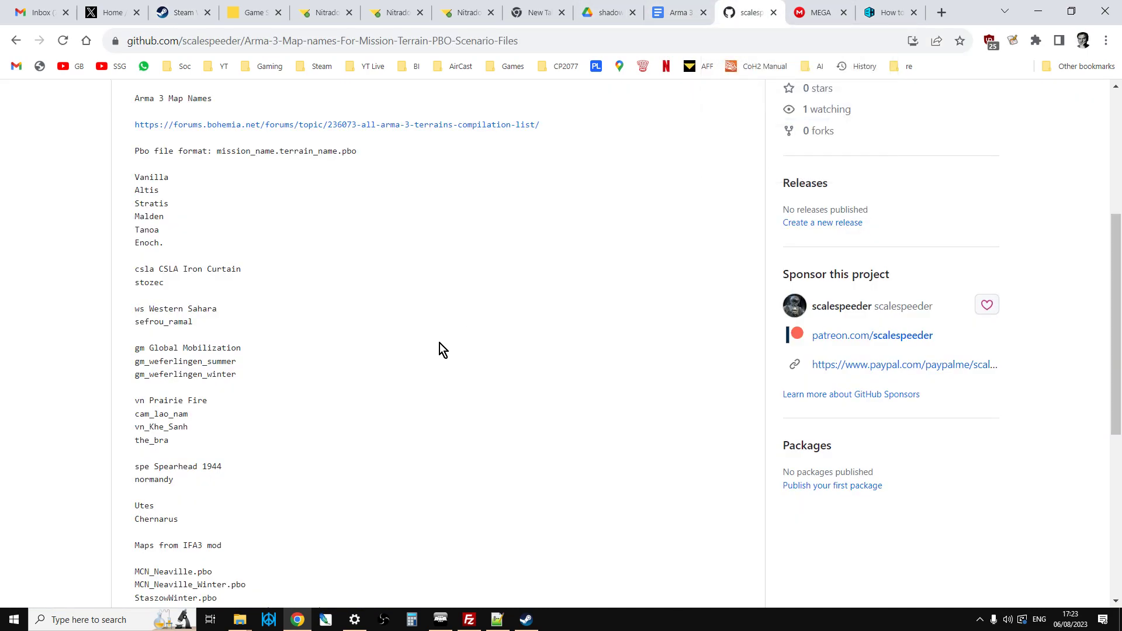
drag(136, 413, 179, 414)
click(130, 420)
right_click(179, 413)
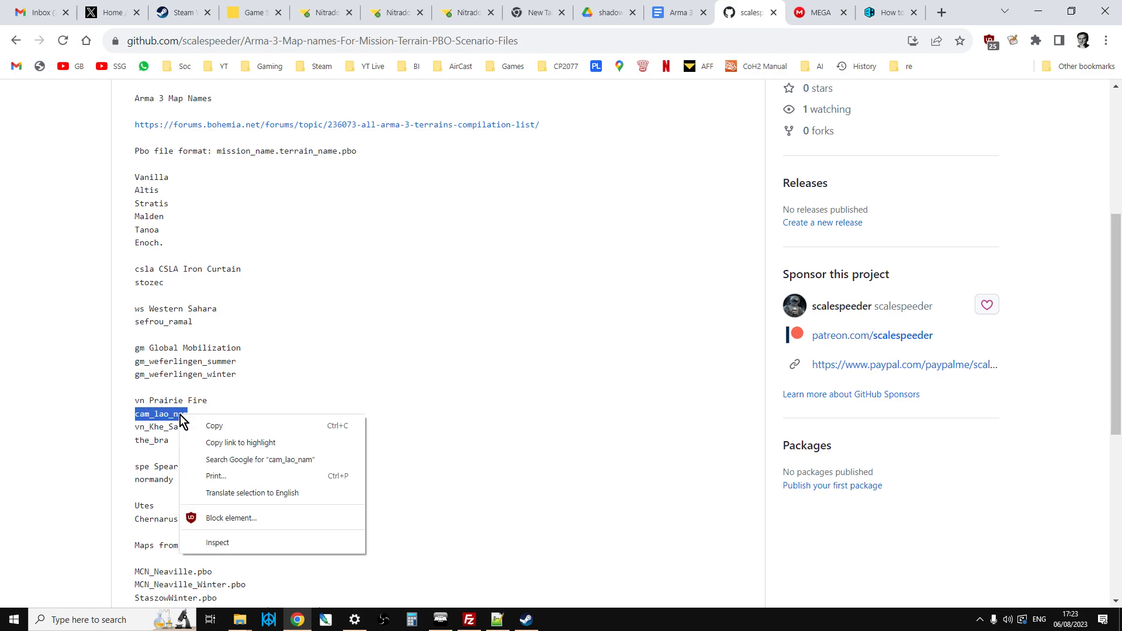
click(226, 427)
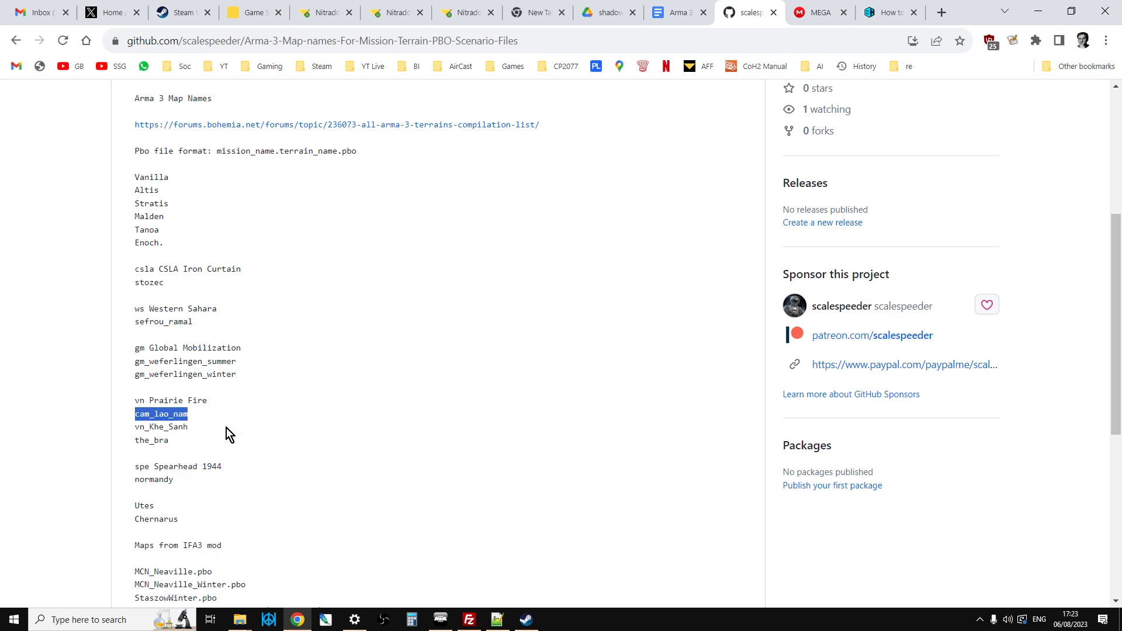
click(245, 619)
Replace the PBO copy's base name with cam_lao_nam and add a leading dot: .cam_lao_nam.pbo.
click(346, 556)
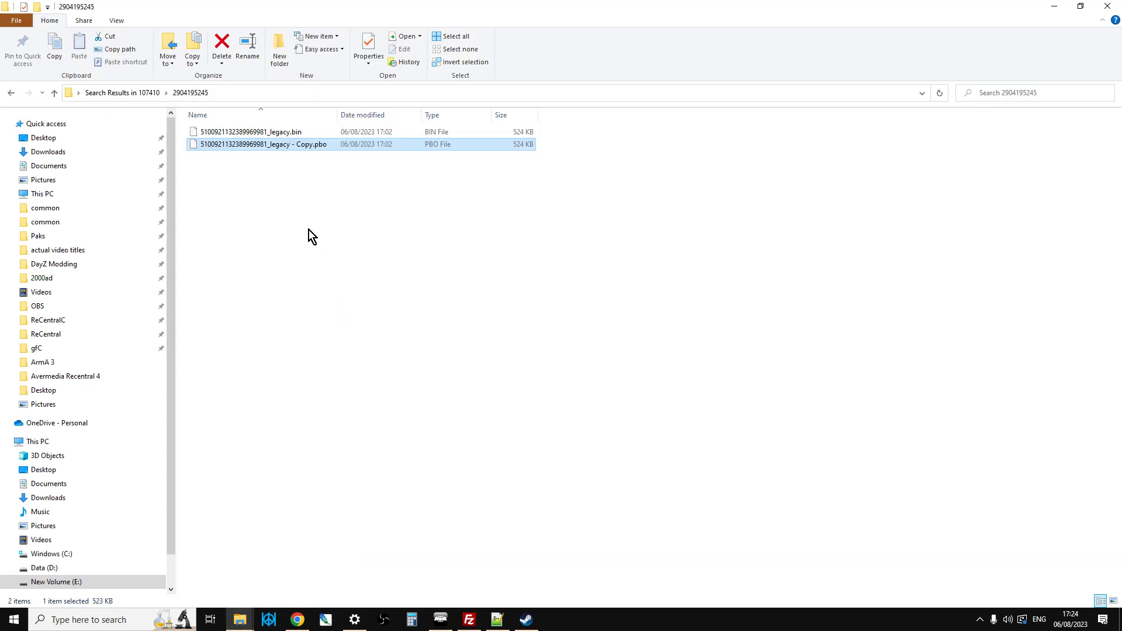
click(287, 149)
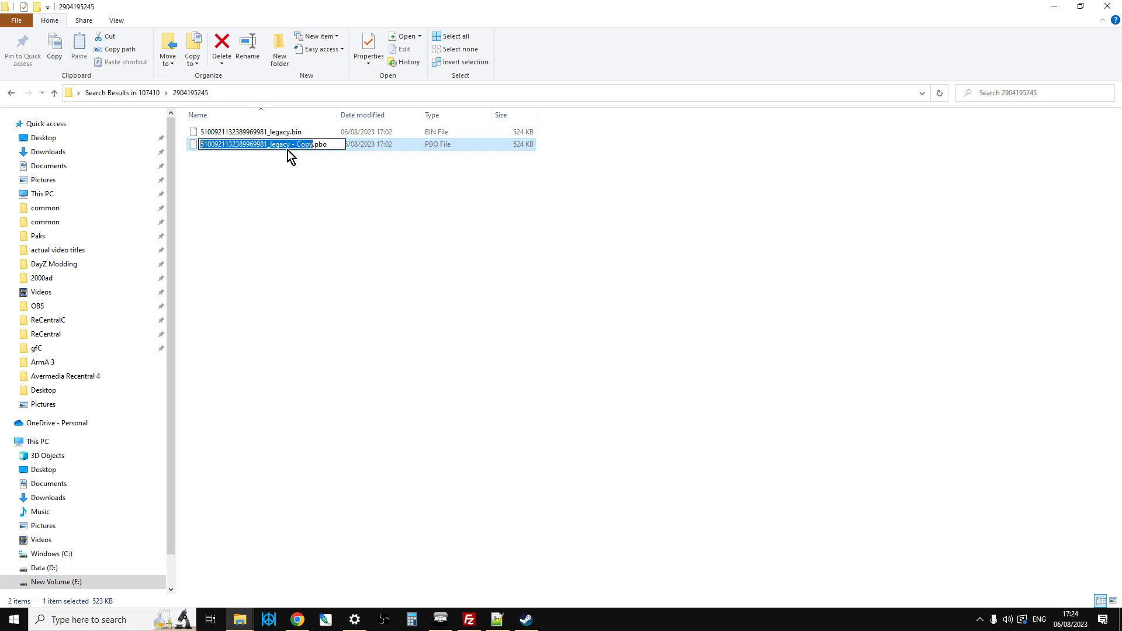
click(313, 145)
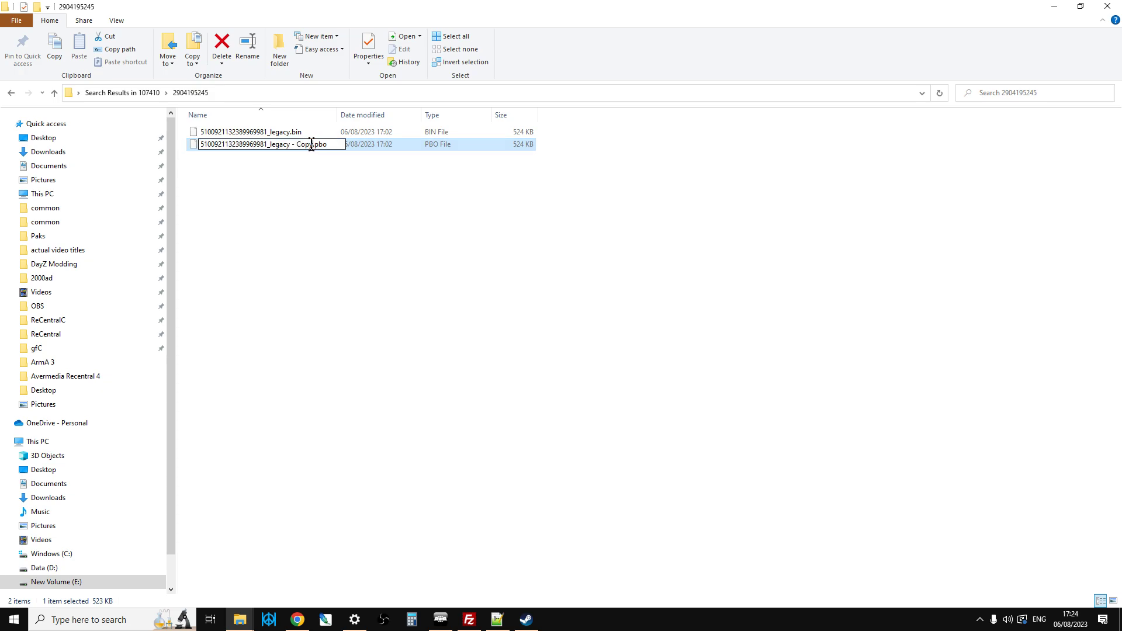
drag(313, 145, 187, 145)
key(ctrl+v)
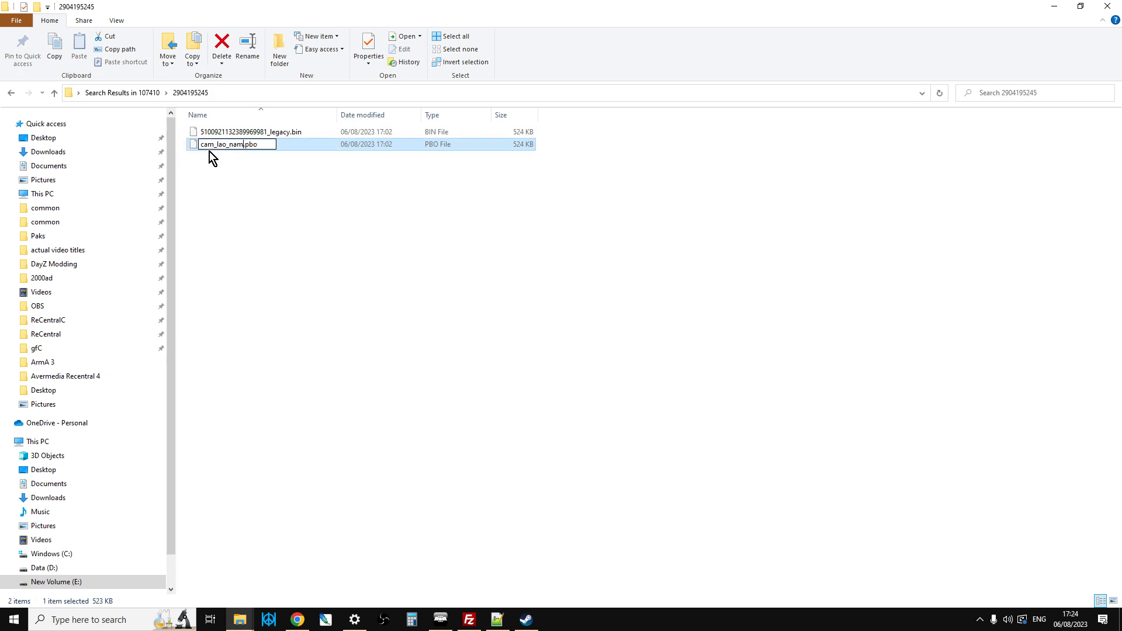
click(199, 144)
text(.)
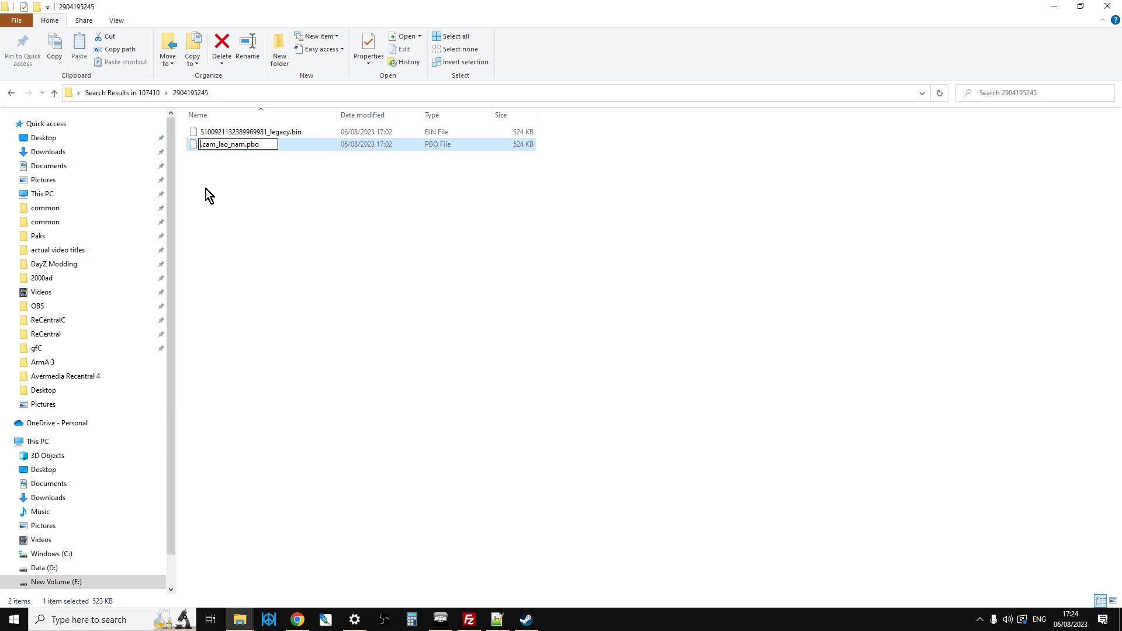
click(299, 623)
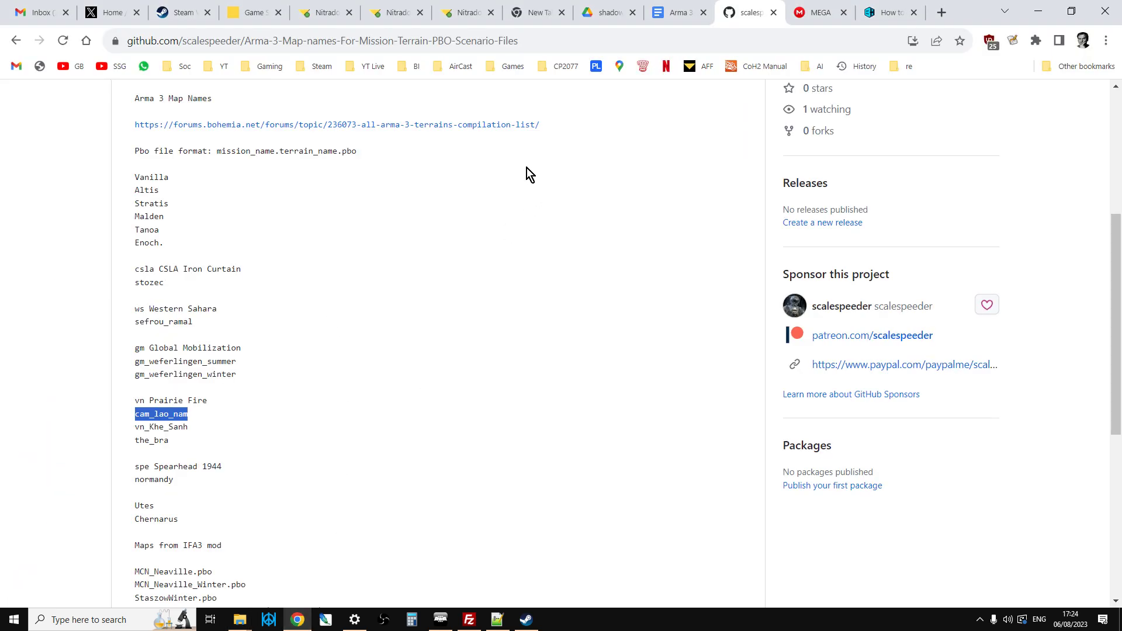
Copy the title Recondo [Co-op] Chapter 4: "Sand Castle" from the Steam workshop page.
click(185, 13)
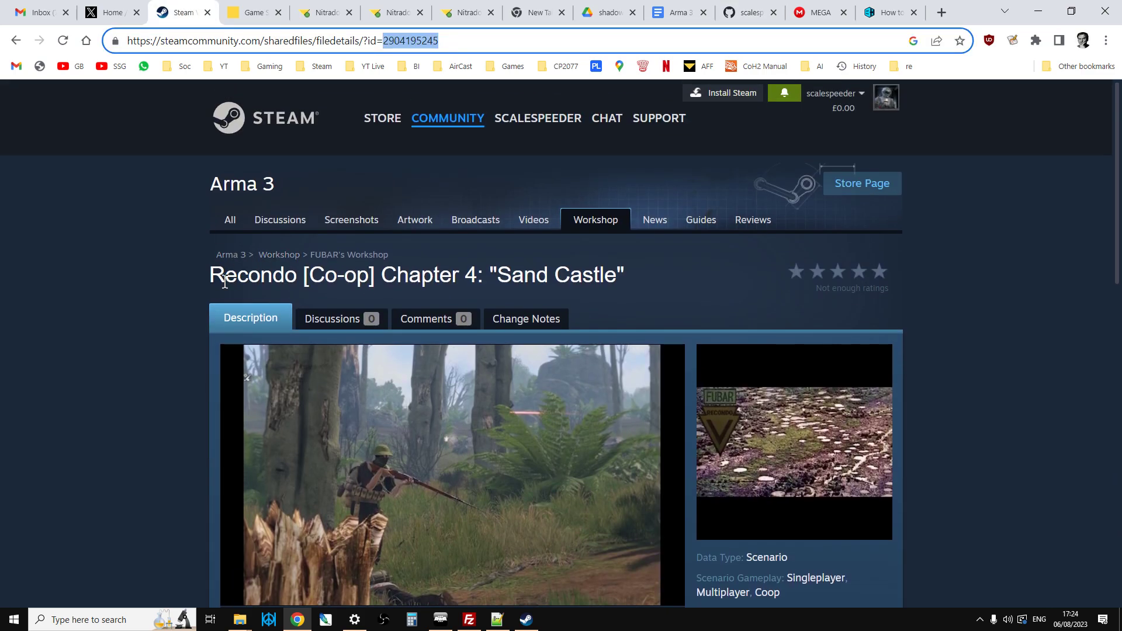
drag(208, 280, 624, 280)
right_click(614, 278)
click(639, 293)
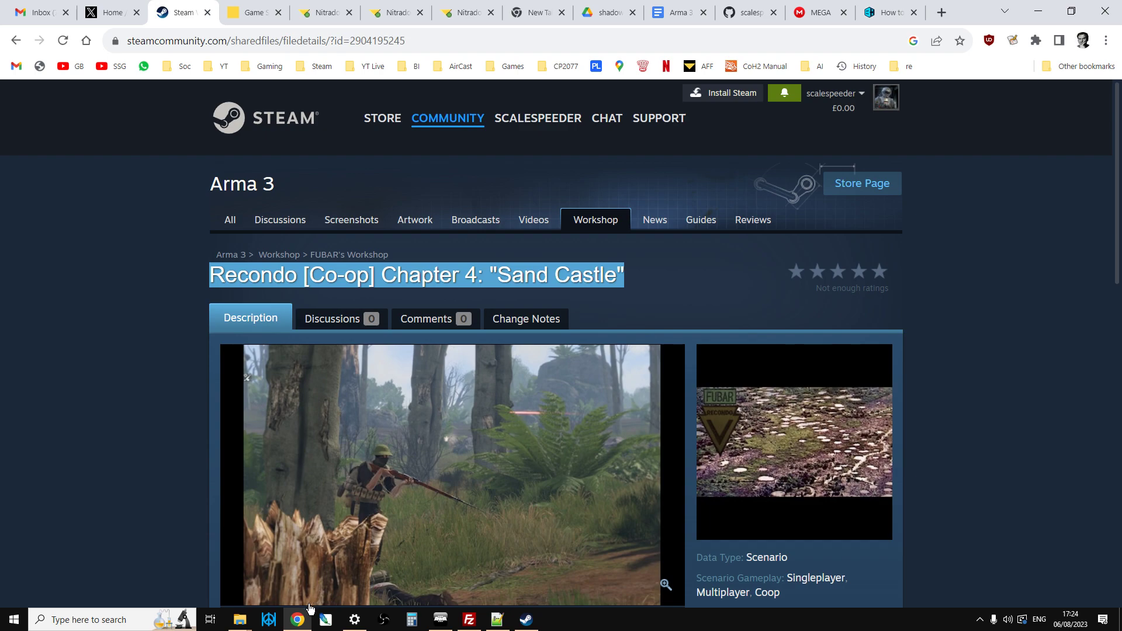
mouse_move(240, 618)
click(219, 578)
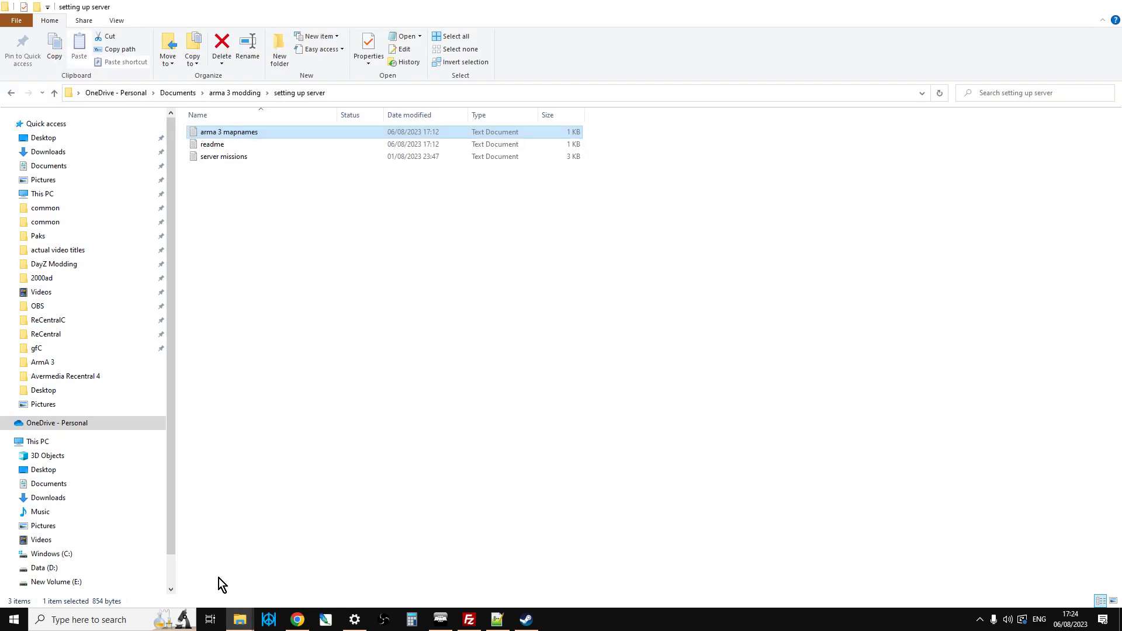
Paste the mission title in front of .cam_lao_nam.pbo in the file name.
click(279, 570)
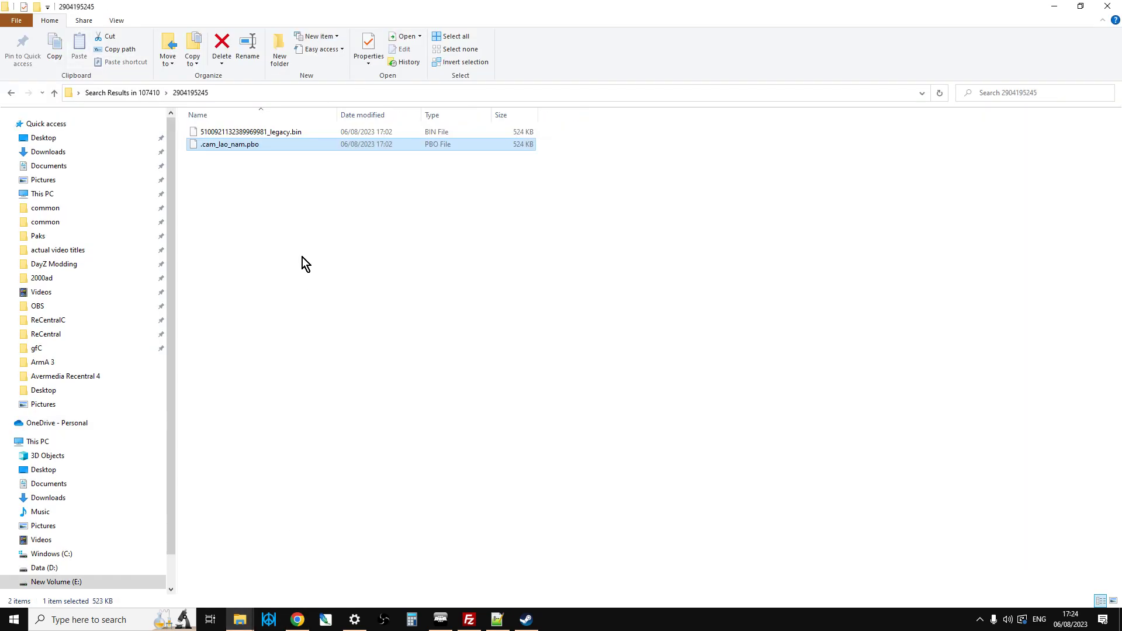
click(207, 145)
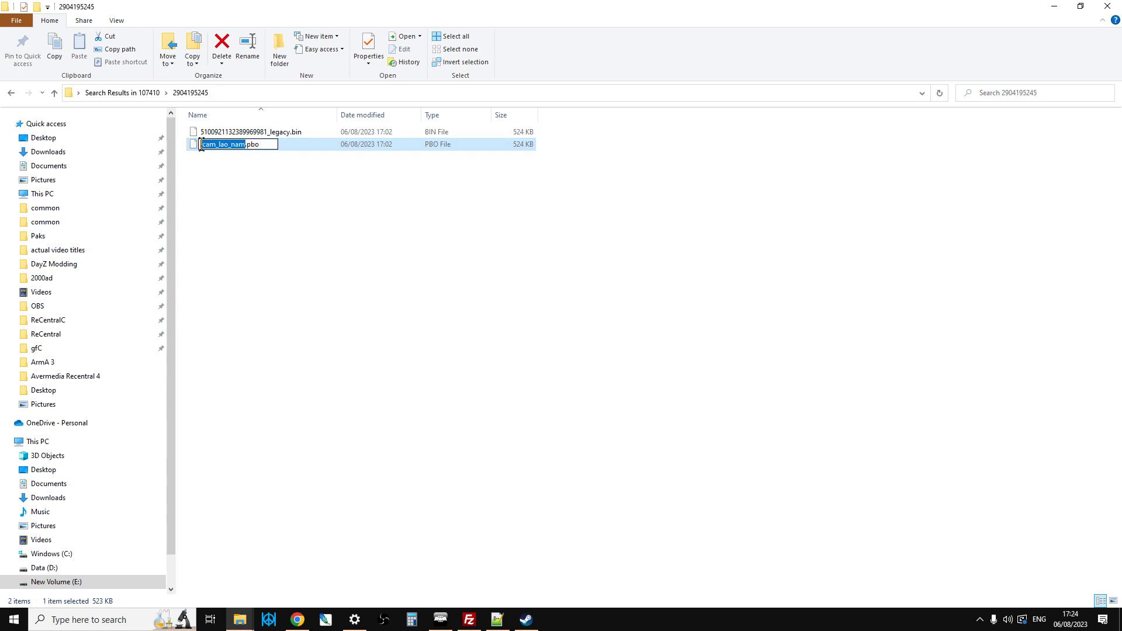
key(Home)
key(ctrl+v)
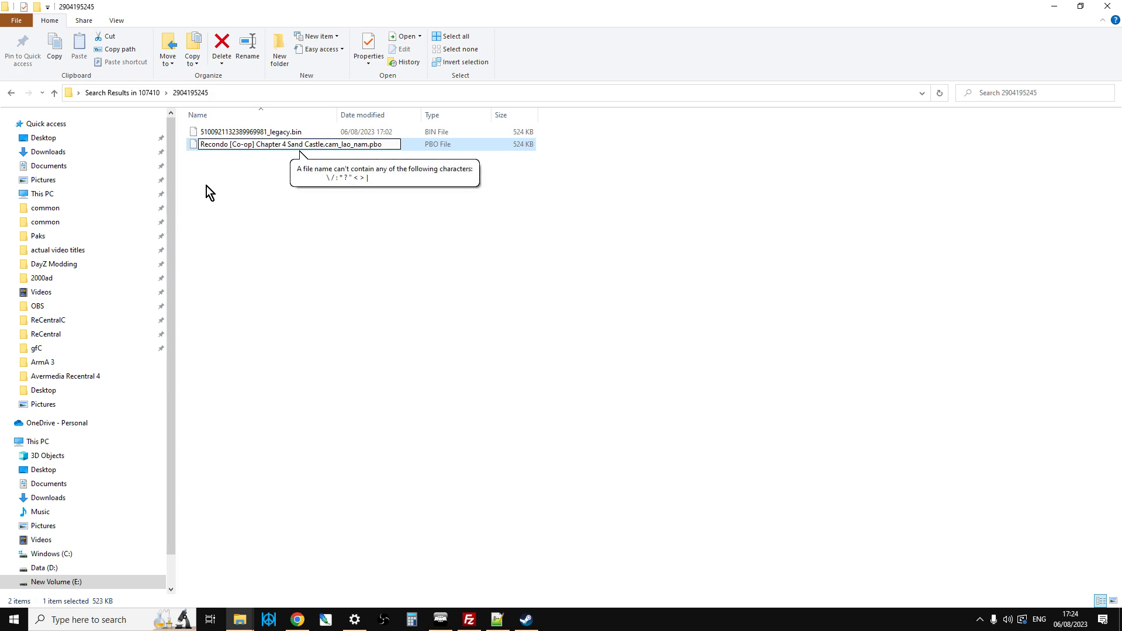
Replace the title's spaces and brackets with underscores, giving Recondo_Co-op_Chapter_4_Sand_Castle.cam_lao_nam.pbo.
key(Left)
key(Left)
key(Left)
key(BackSpace)
text(_)
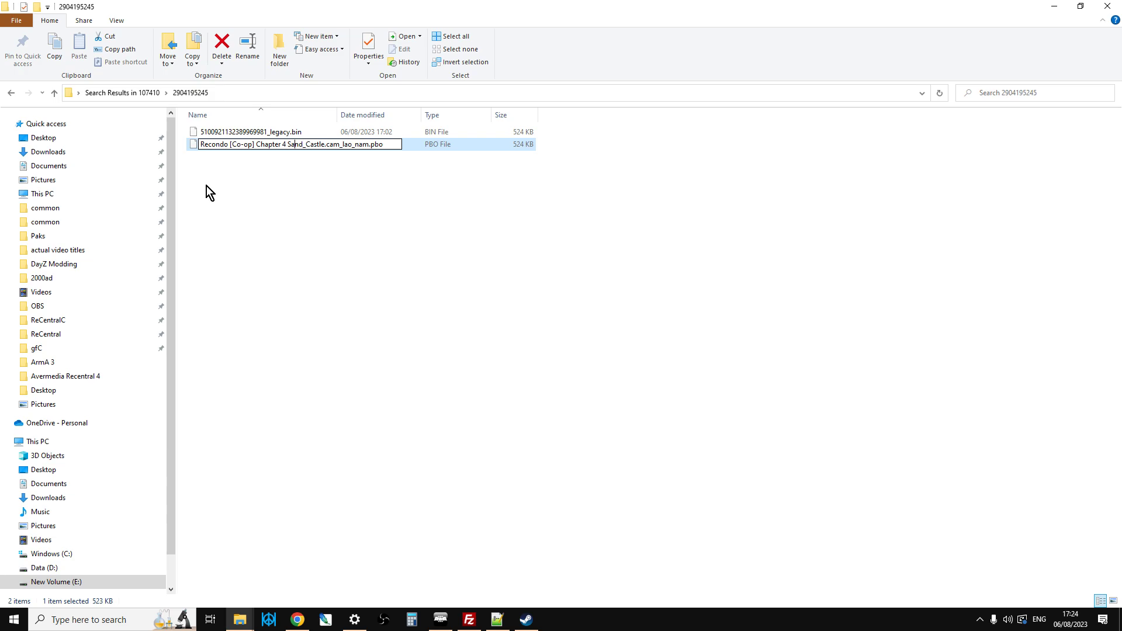
key(BackSpace)
text(_)
key(BackSpace)
text(_)
key(BackSpace)
key(BackSpace)
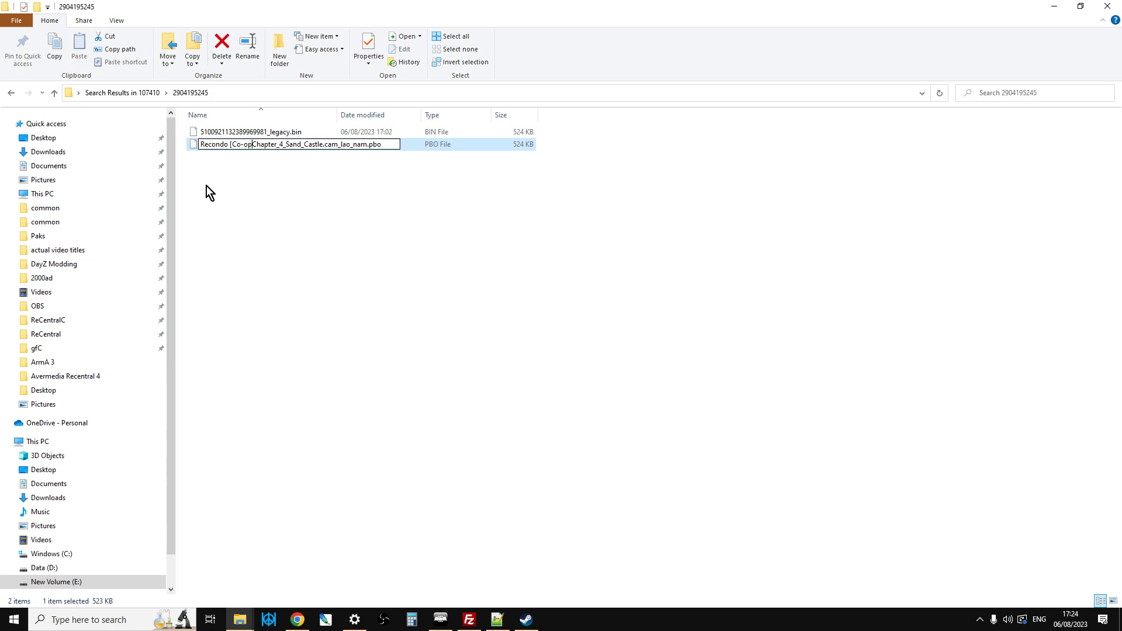
text(_)
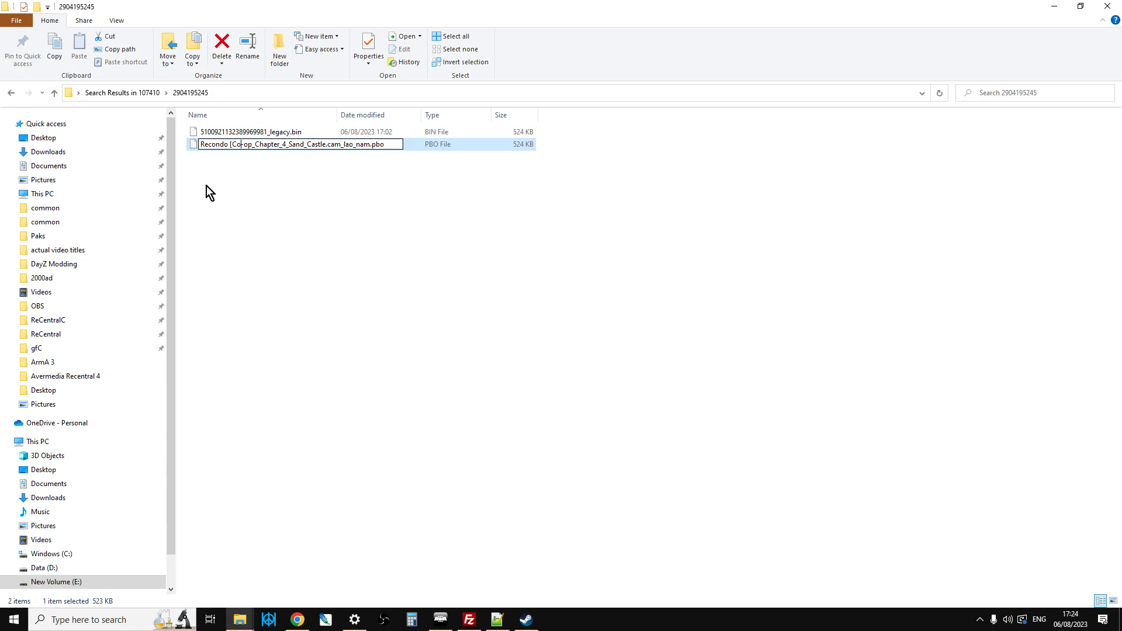
key(BackSpace)
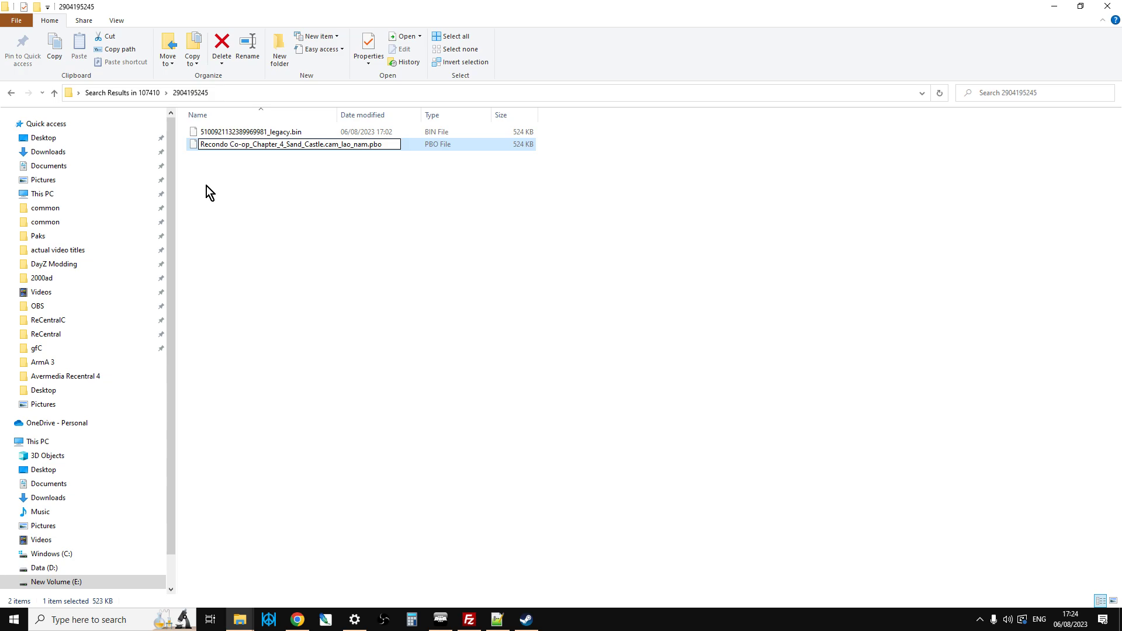
text(_)
key(BackSpace)
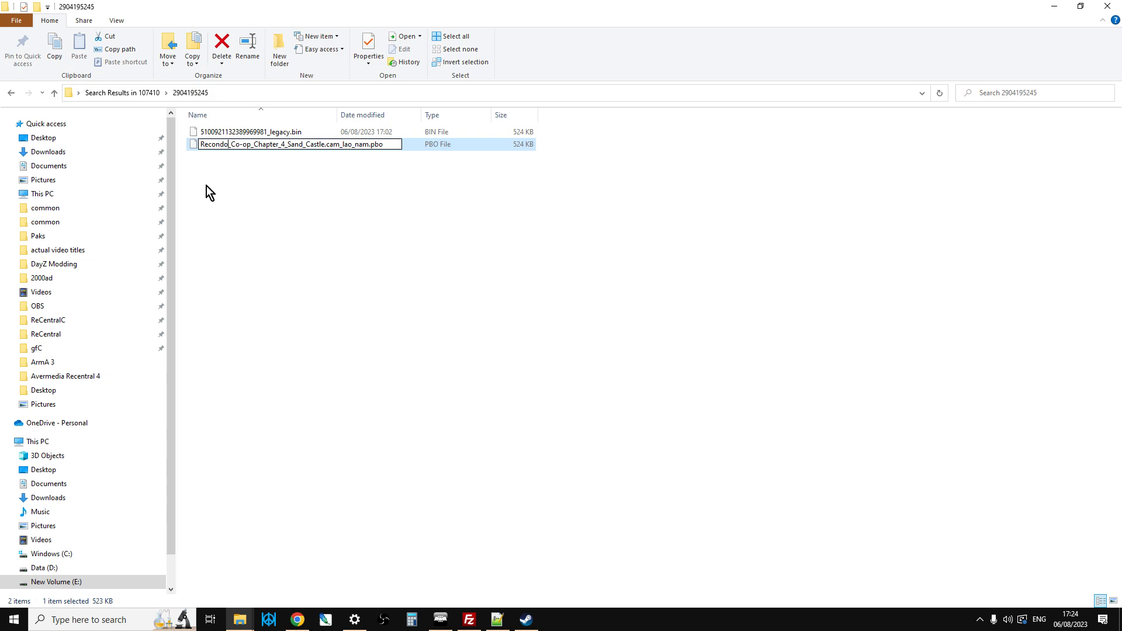
key(Return)
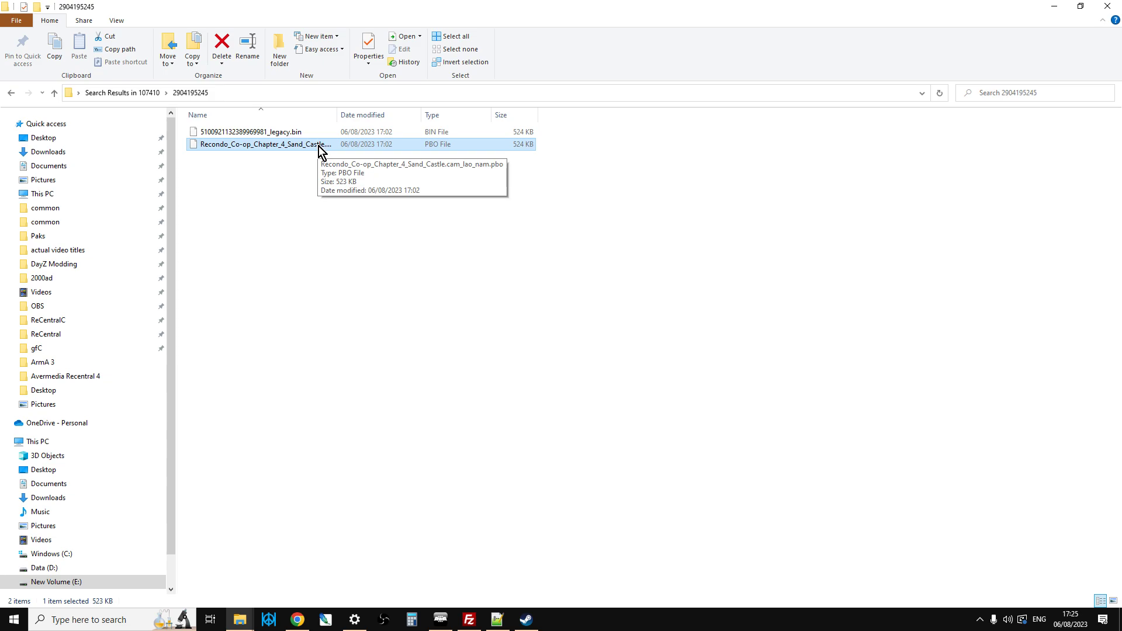
Reopen the GitHub Arma 3 map-names readme and find cam_lao_nam under Prairie Fire.
click(297, 620)
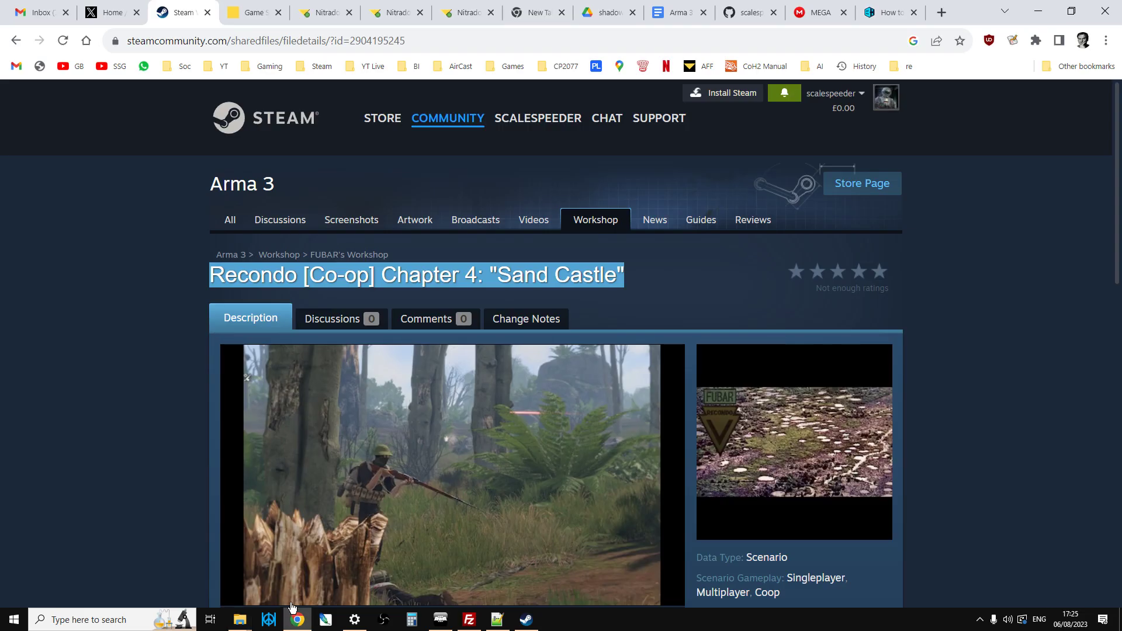
click(750, 12)
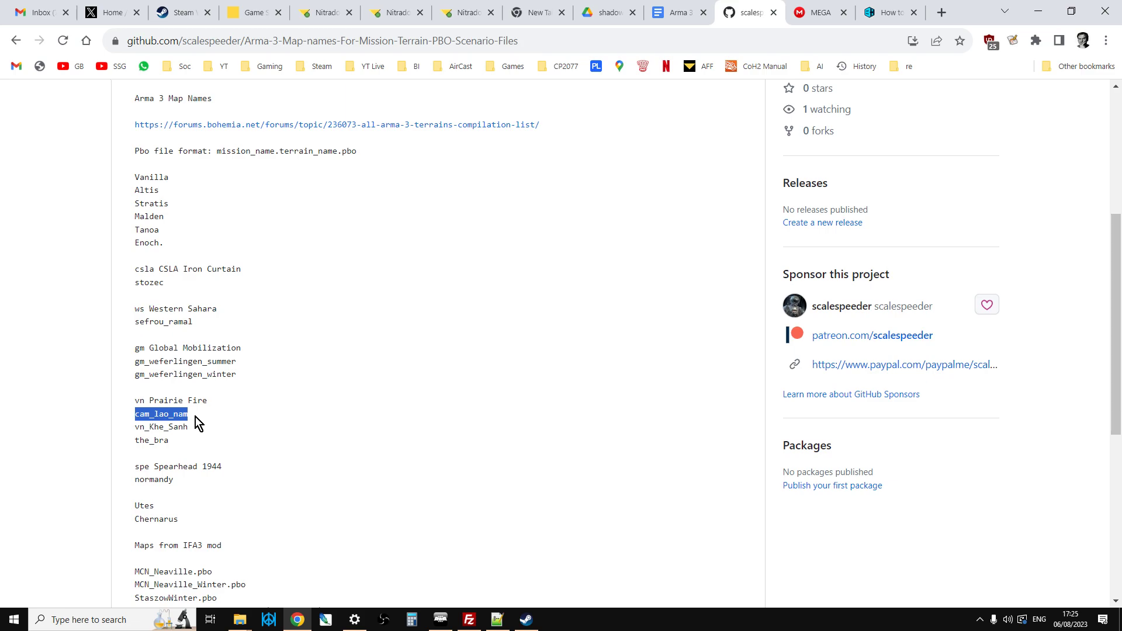
scroll(217, 416, down, 3)
scroll(243, 426, up, 4)
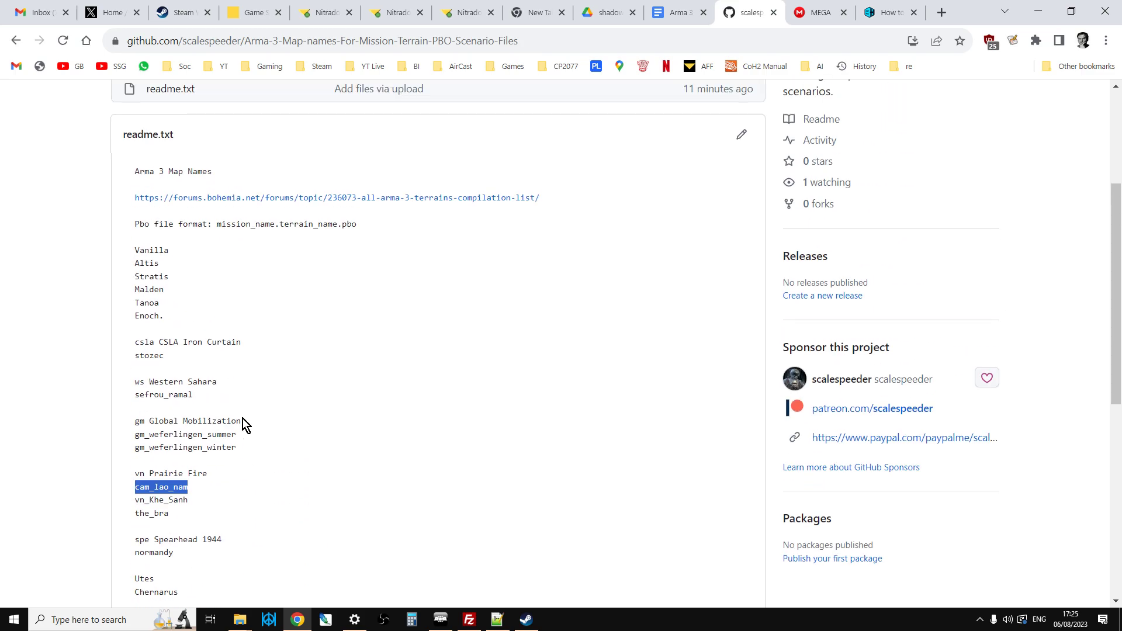
click(240, 620)
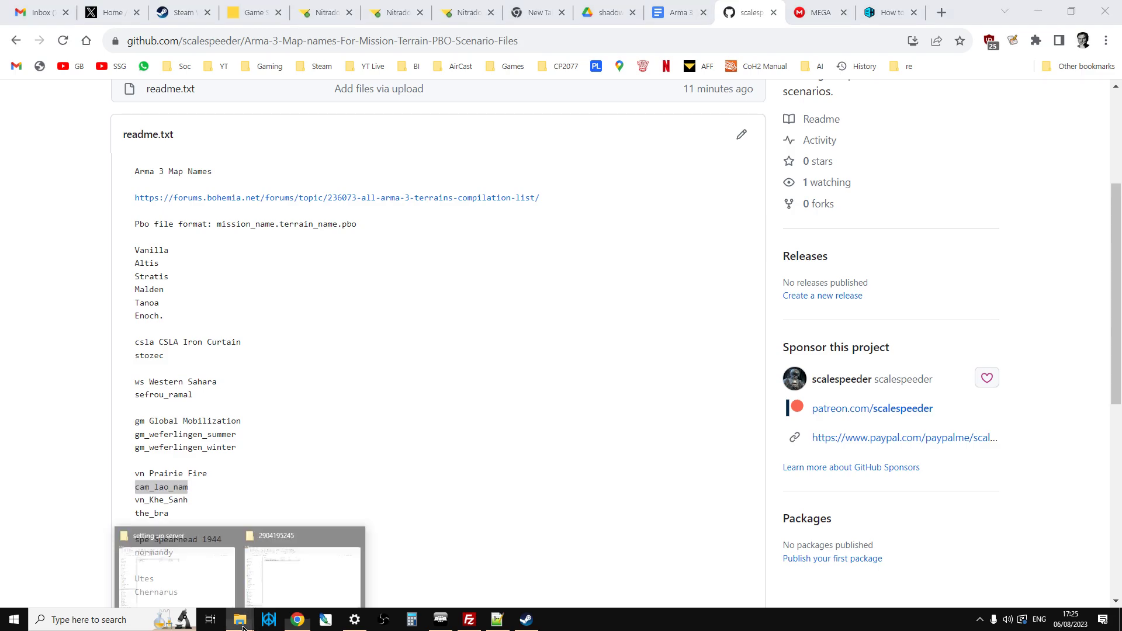
click(264, 598)
click(308, 176)
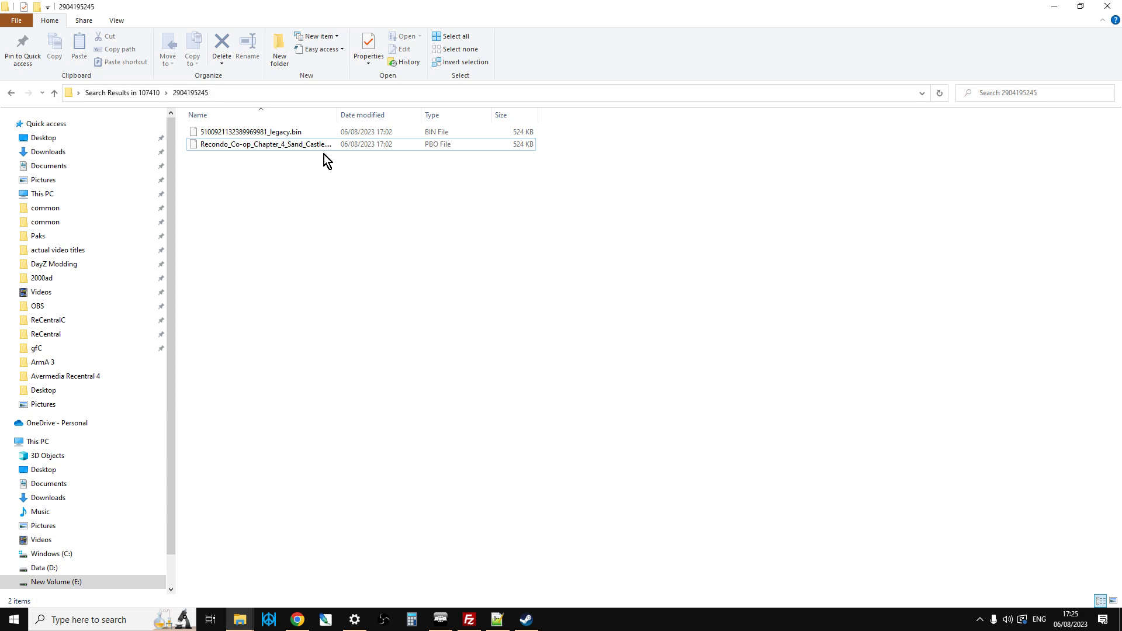
click(297, 619)
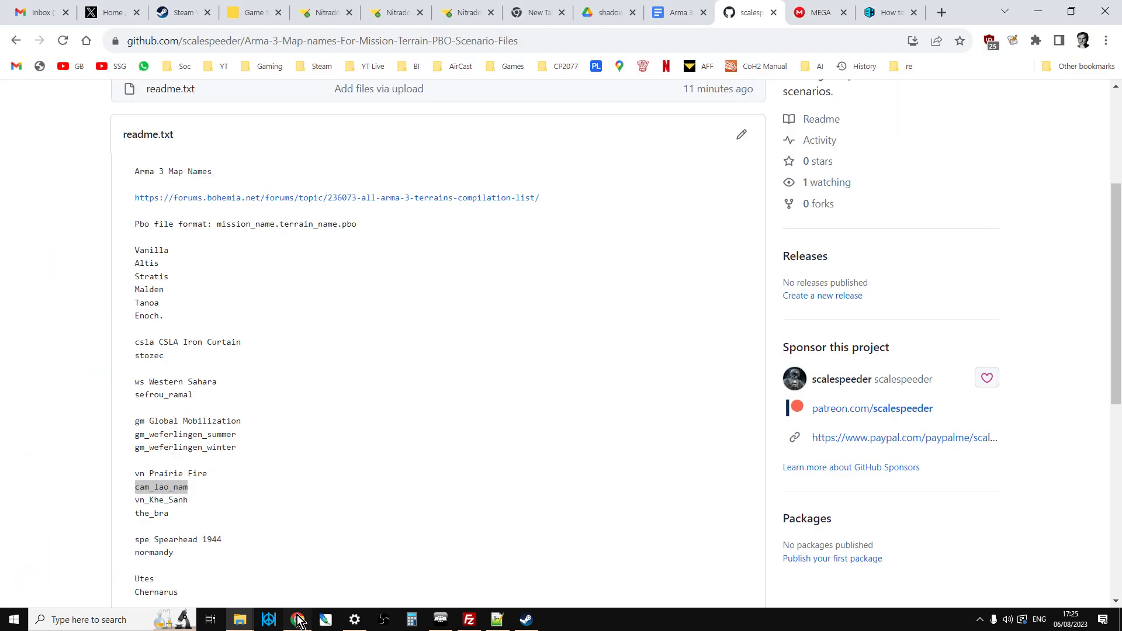
Review readme.txt and the four Recondo cam_lao_nam PBOs in Nitrado's arma3/mpmissions file browser.
click(321, 15)
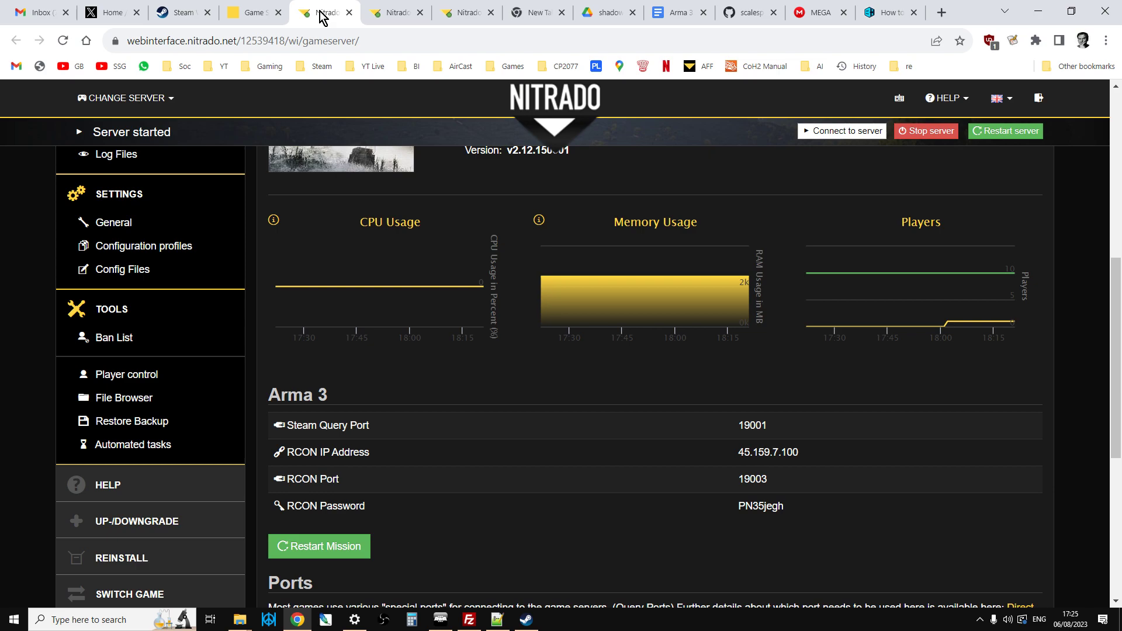
scroll(543, 316, up, 5)
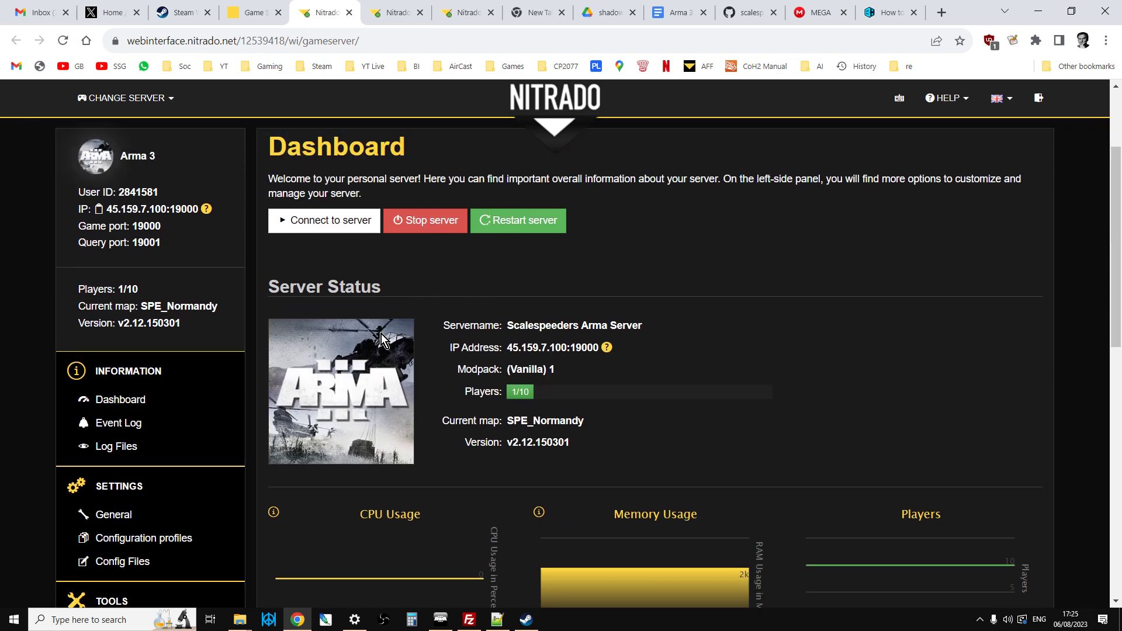
scroll(381, 334, down, 3)
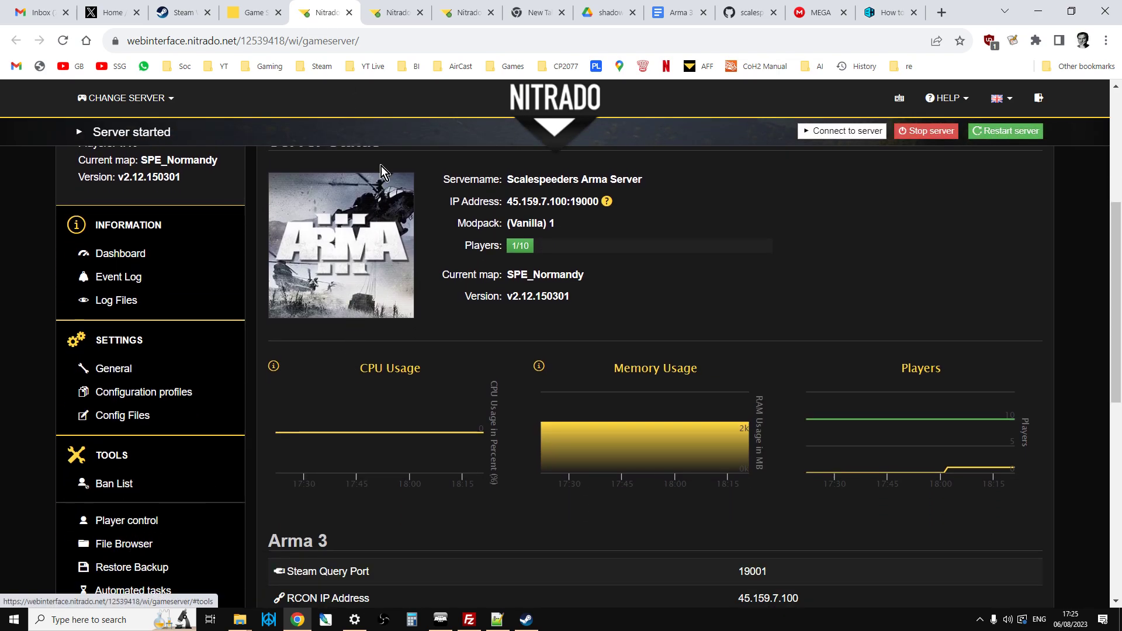
click(393, 12)
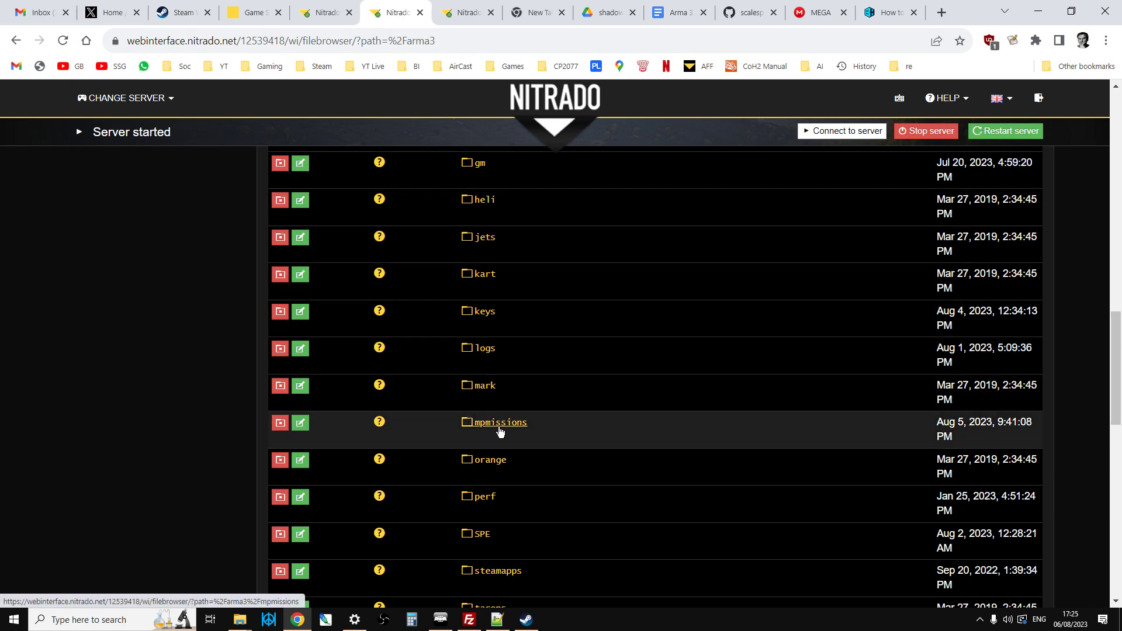
click(465, 11)
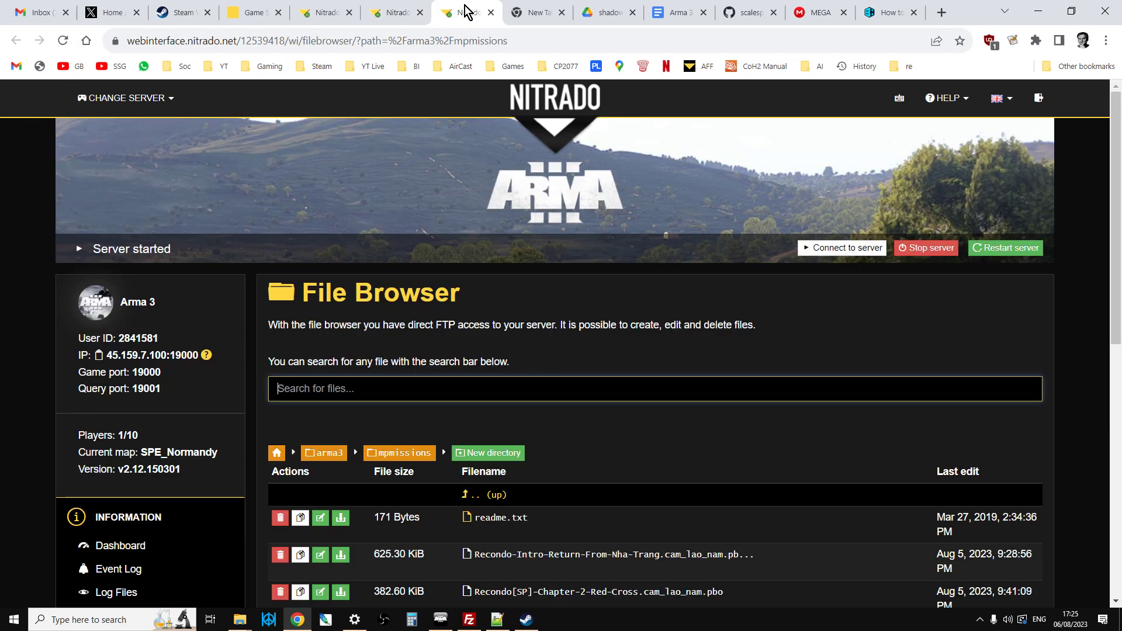
scroll(497, 380, down, 3)
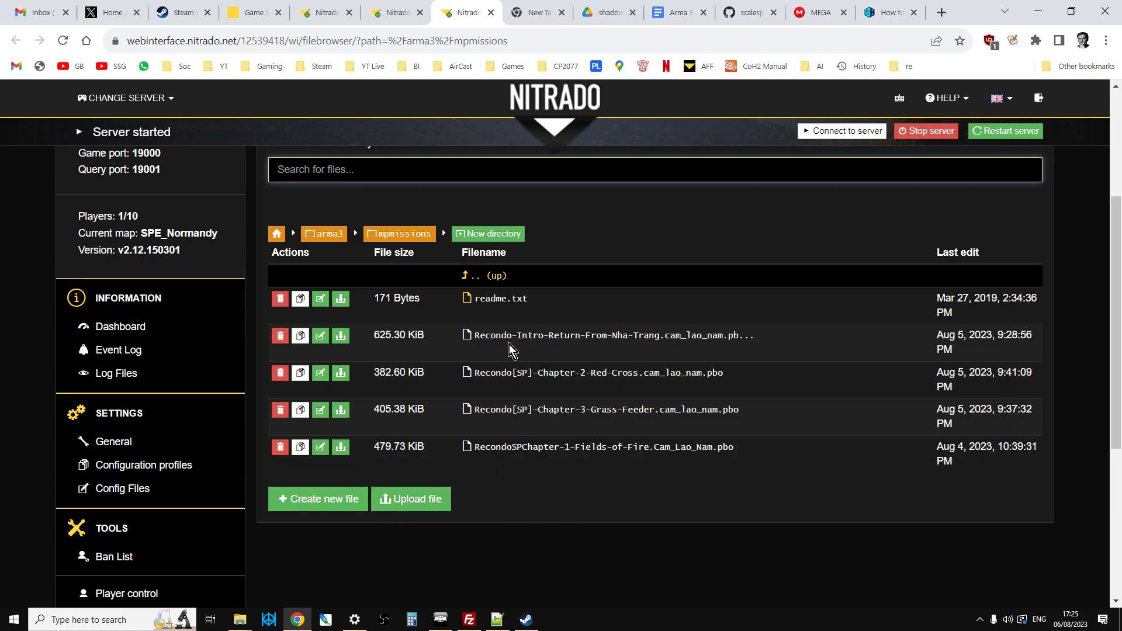
Open /arma3/mpmissions in FileZilla's remote tree, listing its five existing files.
click(469, 619)
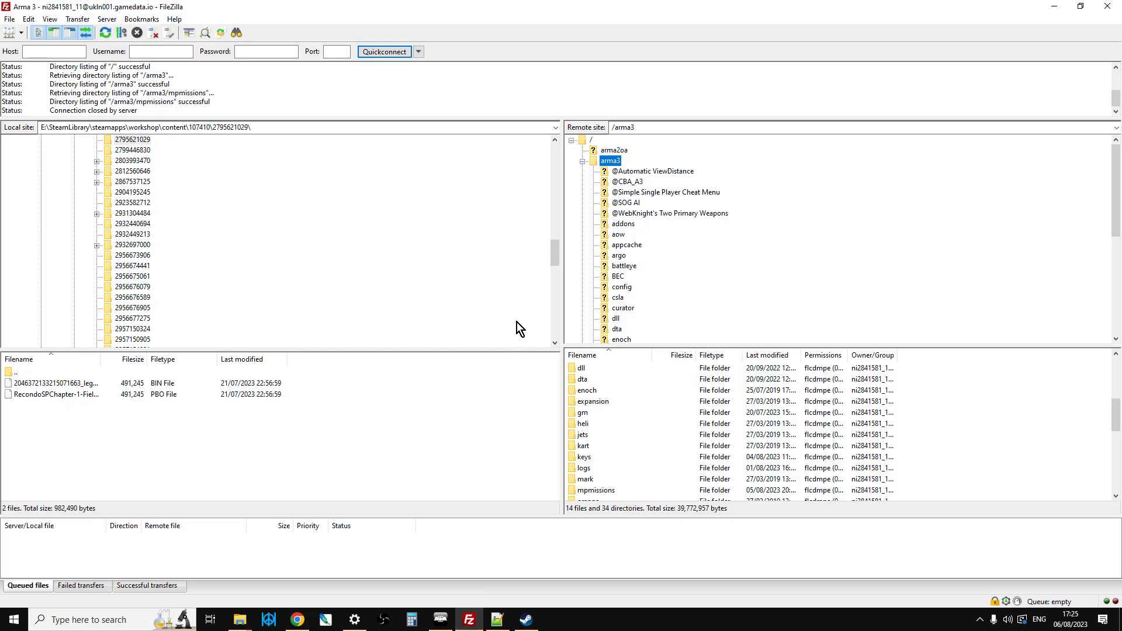
scroll(451, 240, up, 12)
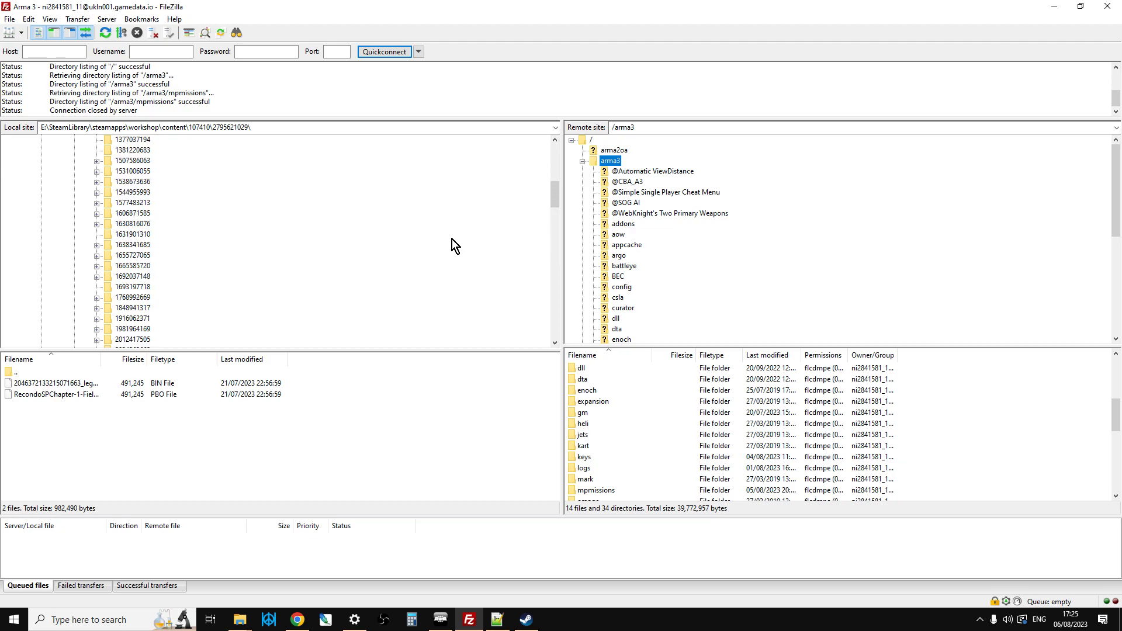
scroll(451, 240, up, 8)
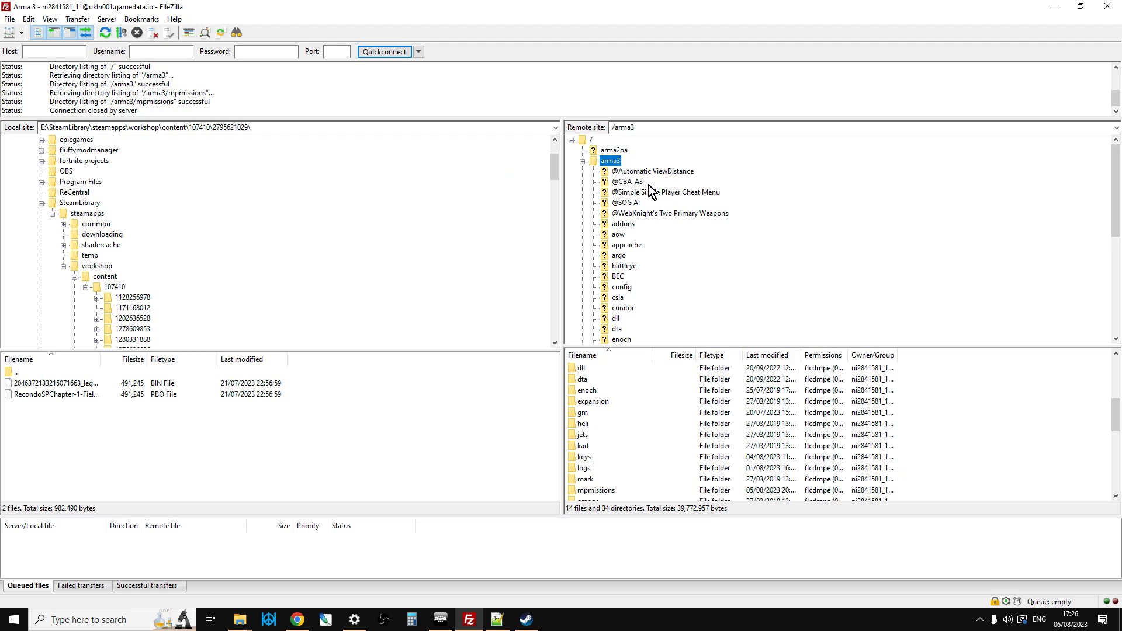
scroll(644, 198, down, 4)
scroll(642, 213, down, 1)
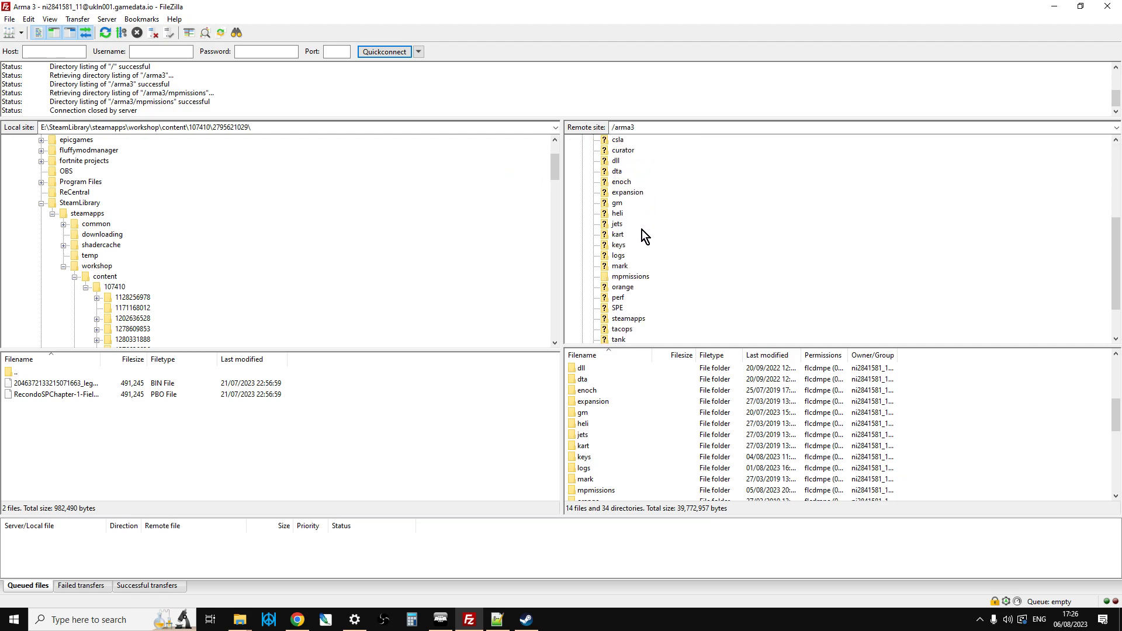
click(637, 279)
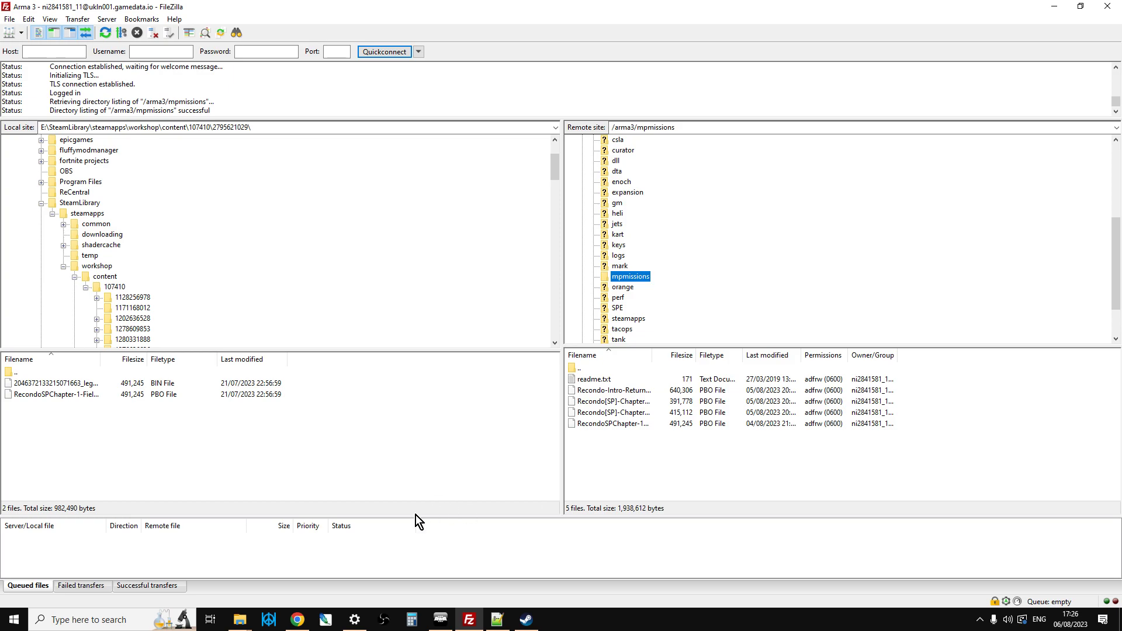
Drag Recondo_Co-op_Chapter_4_Sand_Castle.cam_lao_nam.pbo from File Explorer into FileZilla's remote mpmissions list.
click(239, 621)
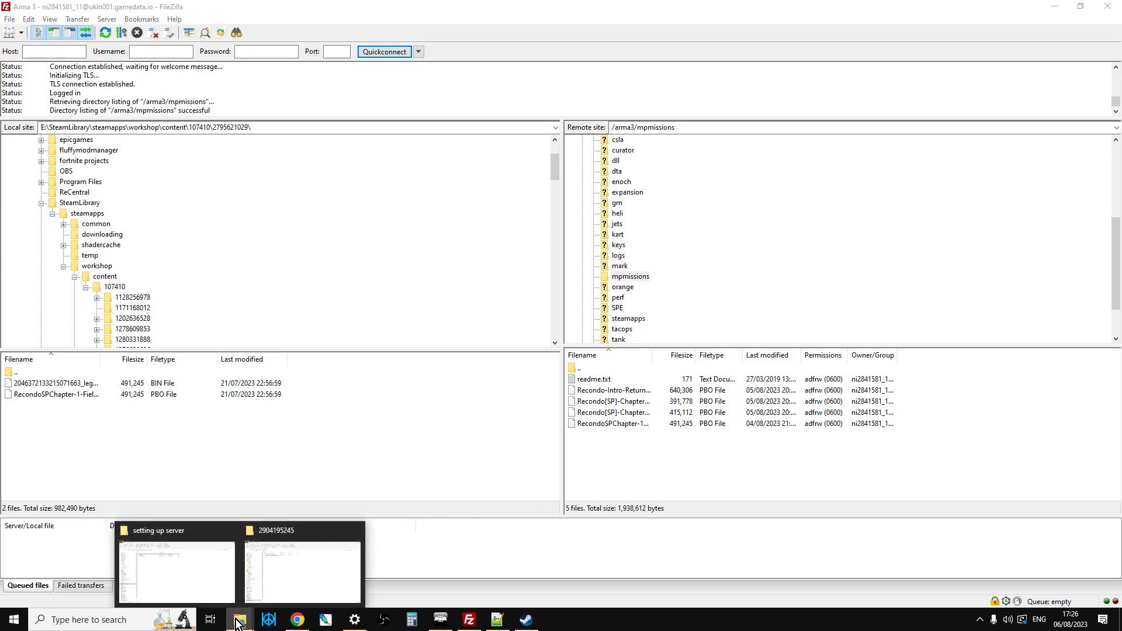
click(276, 587)
click(253, 144)
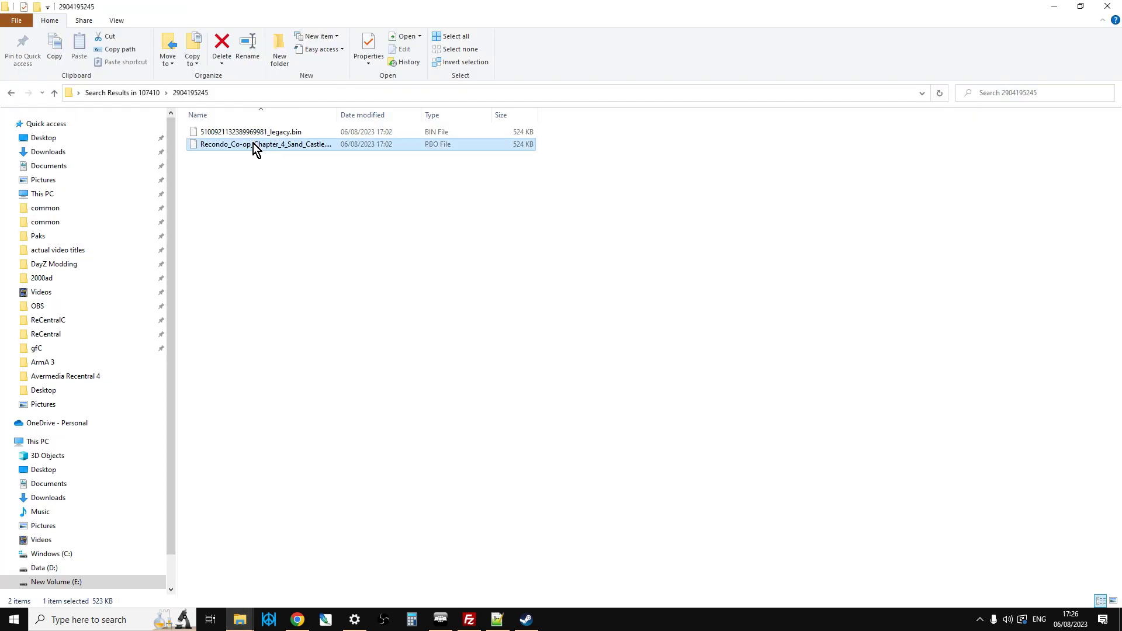
drag(253, 144, 310, 431)
drag(276, 170, 667, 471)
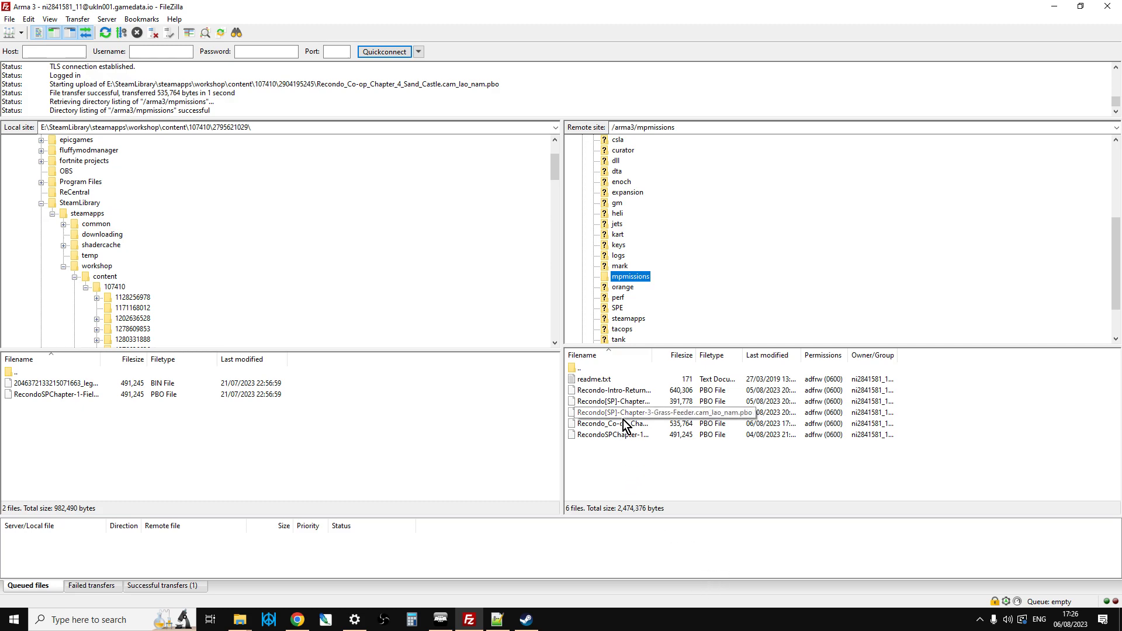
Back out of Arma 3's mission selection and server browser to the main menu.
click(442, 624)
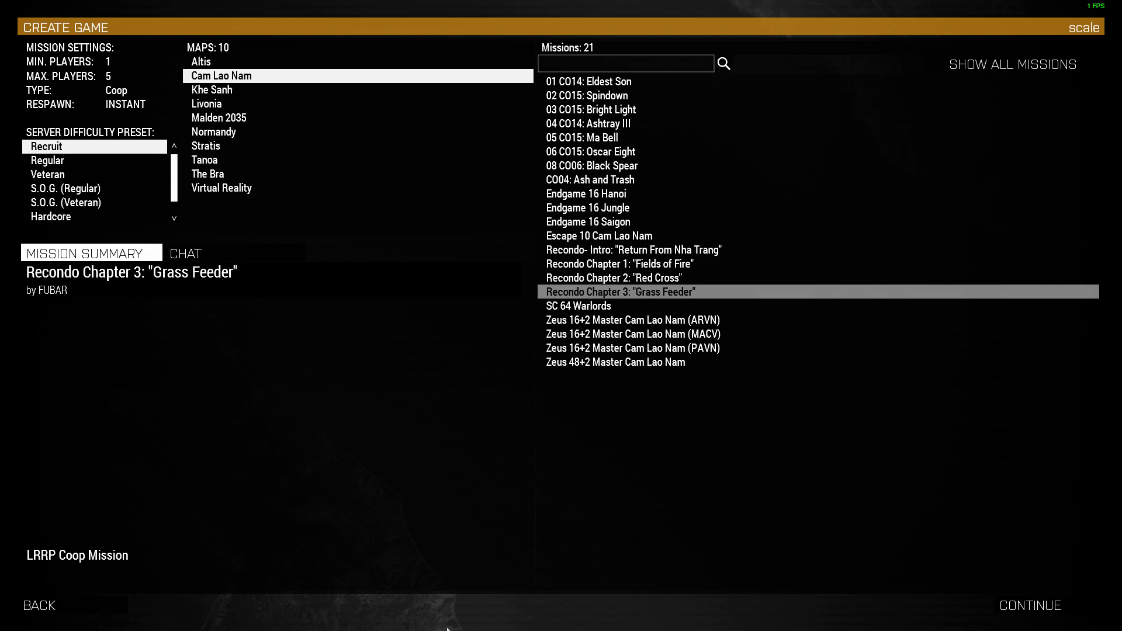
click(38, 598)
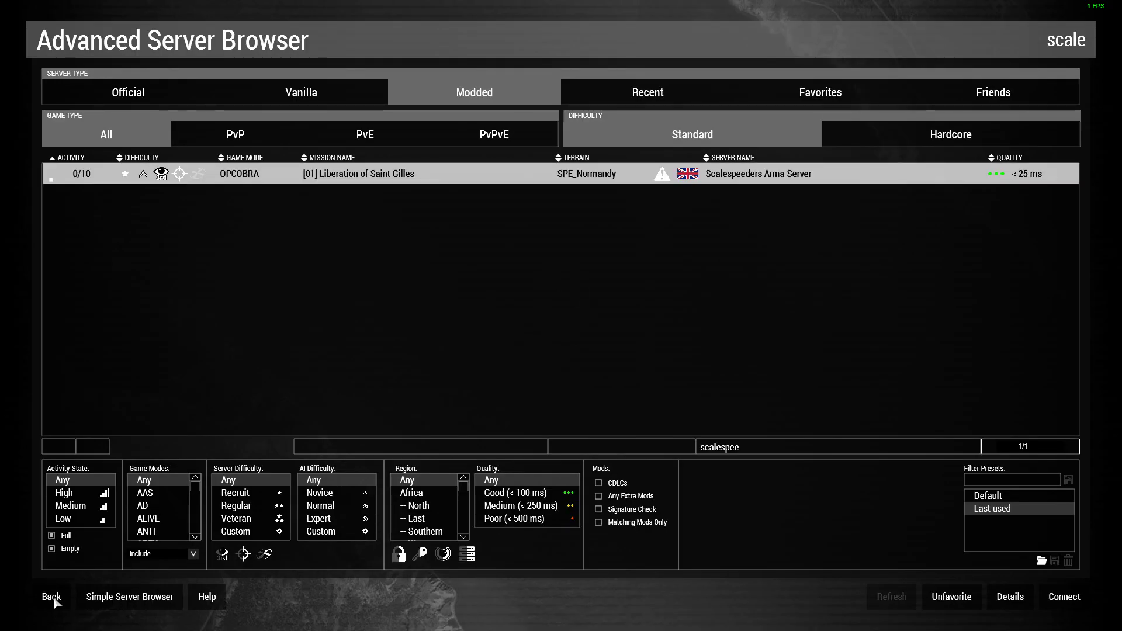
click(54, 600)
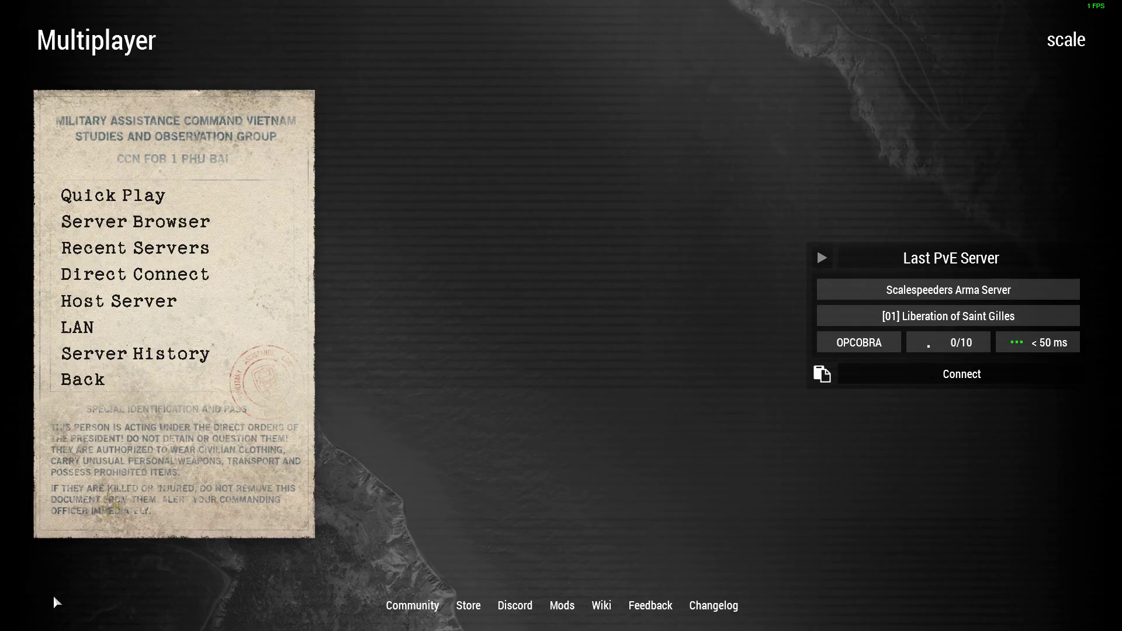
click(82, 382)
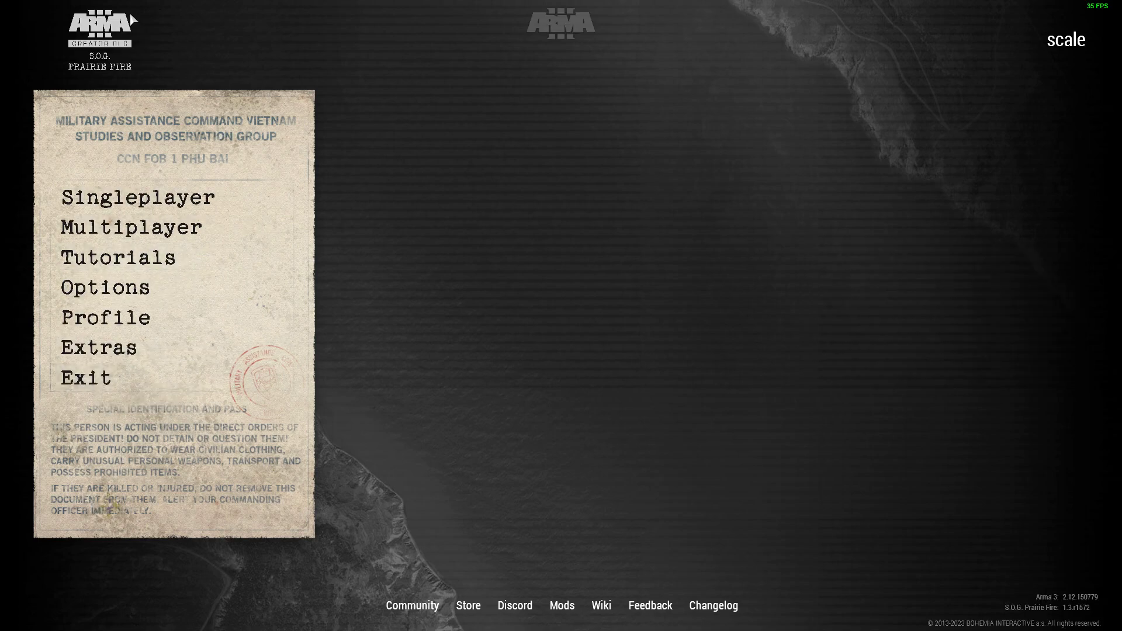
Reconnect to the rented server from Multiplayer > Server Browser, confirming the password.
click(89, 231)
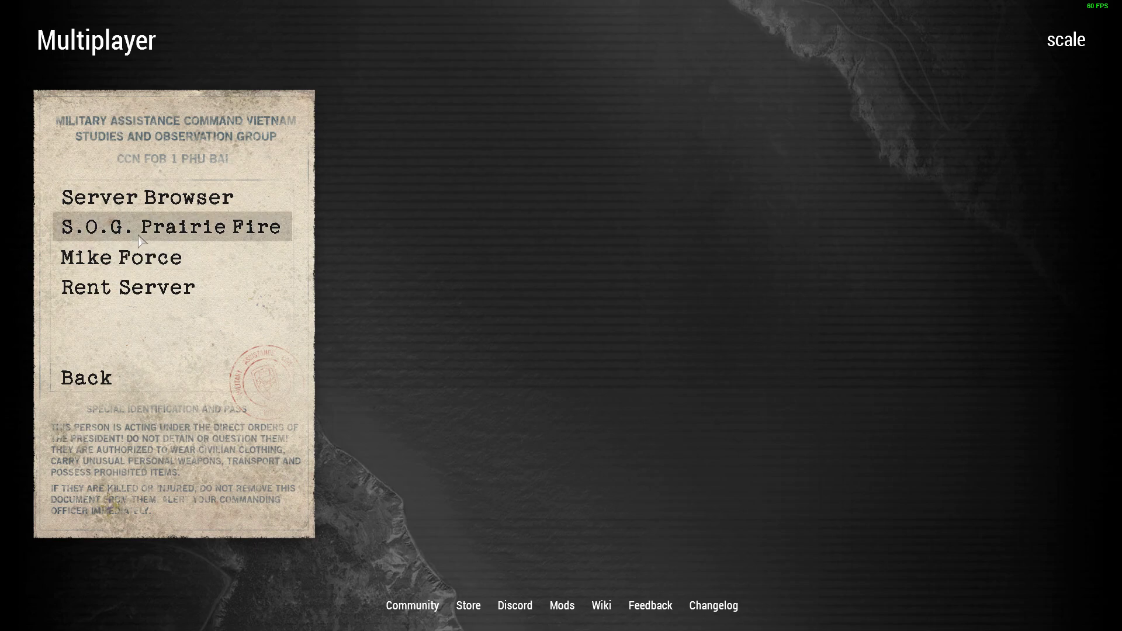
click(131, 198)
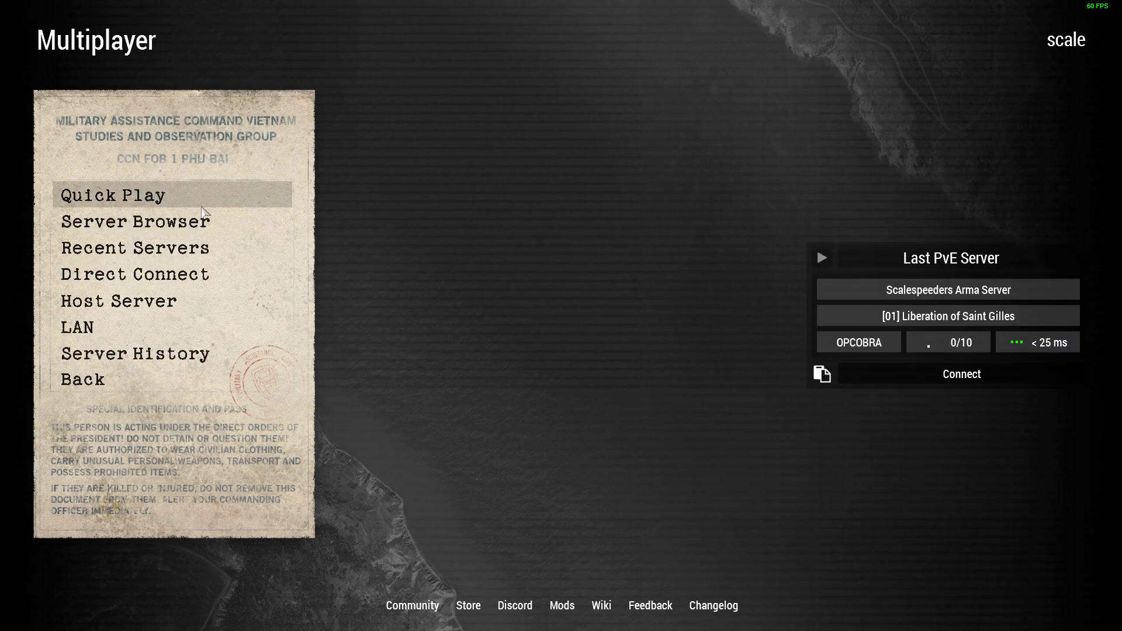
click(113, 227)
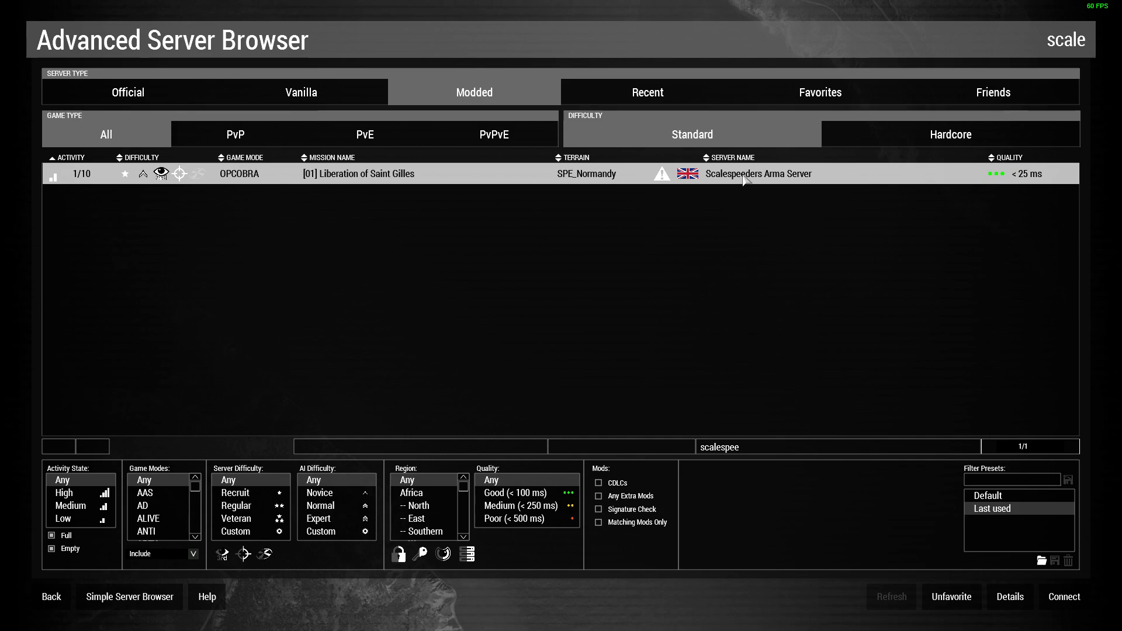
click(1064, 596)
click(669, 341)
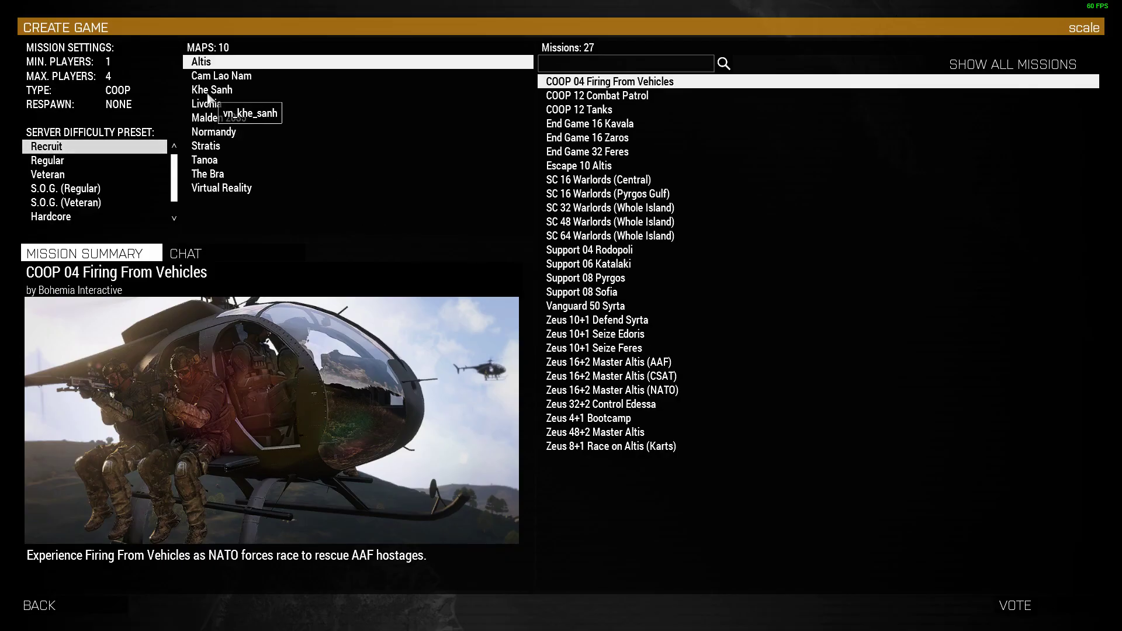
Show the Cam Lao Nam missions and select Recondo [CO-OP] Chapter 4 Sand Castle.
click(211, 81)
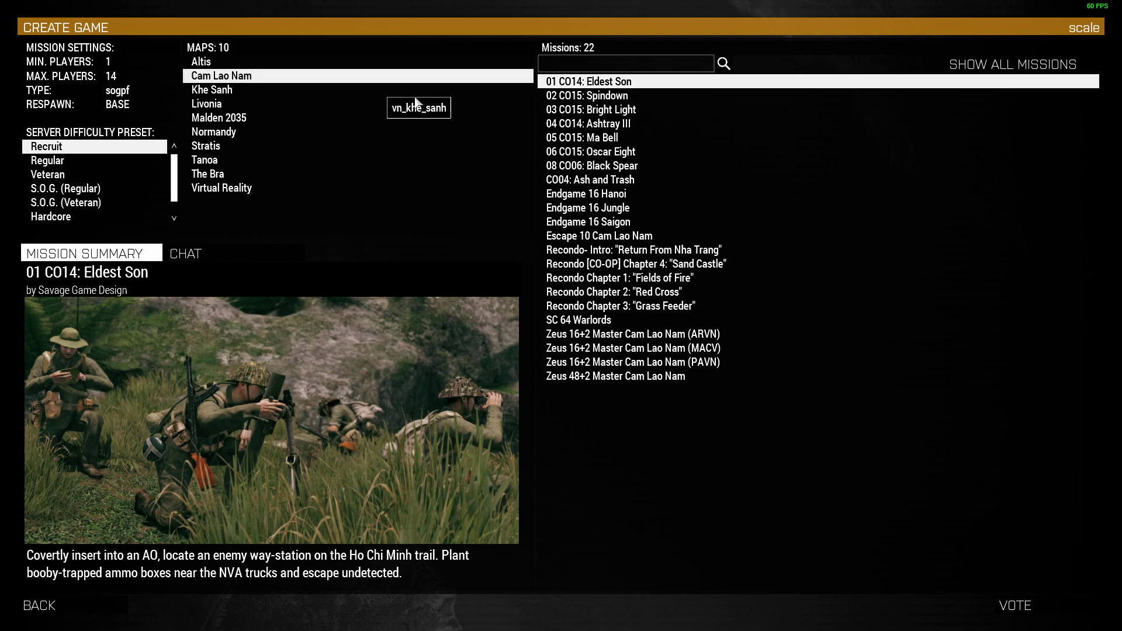
click(646, 267)
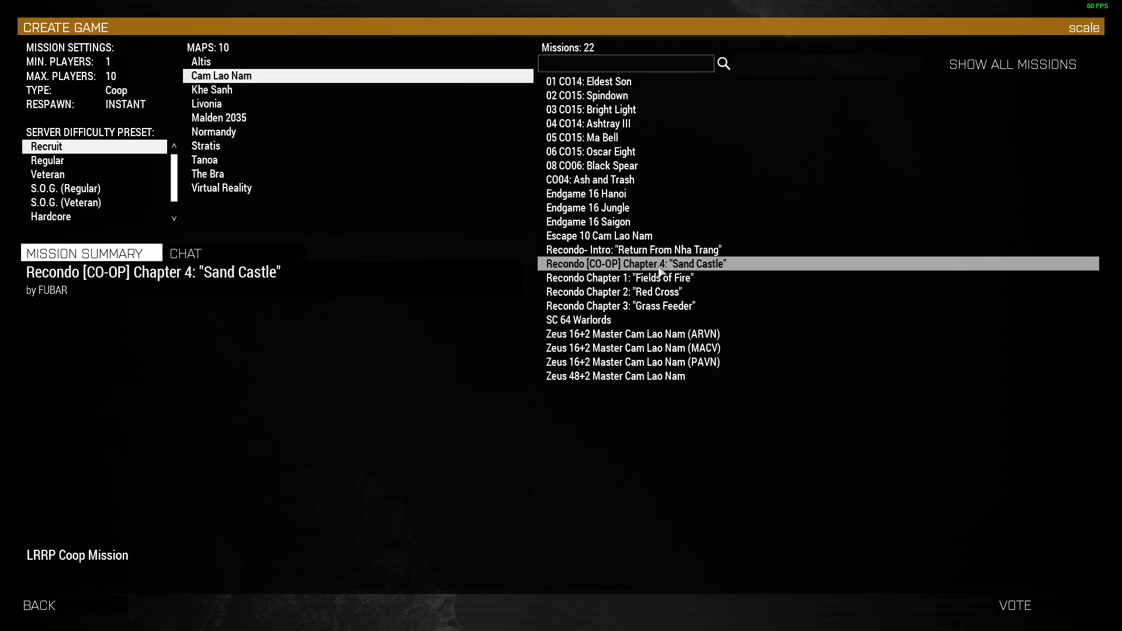
key(slash)
text(asd)
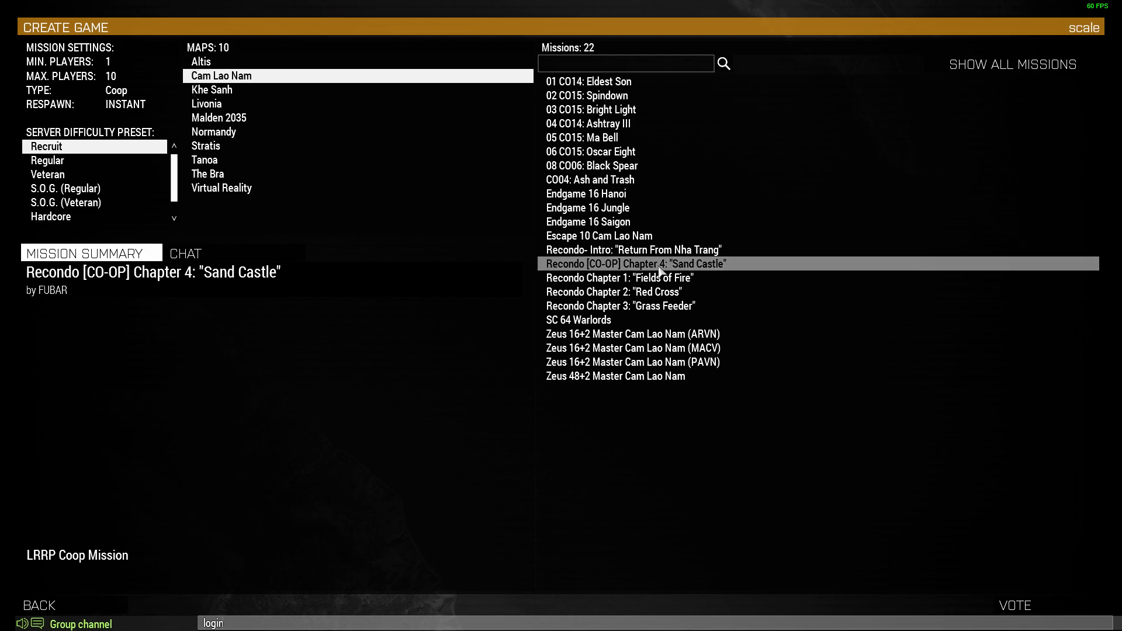
key(Escape)
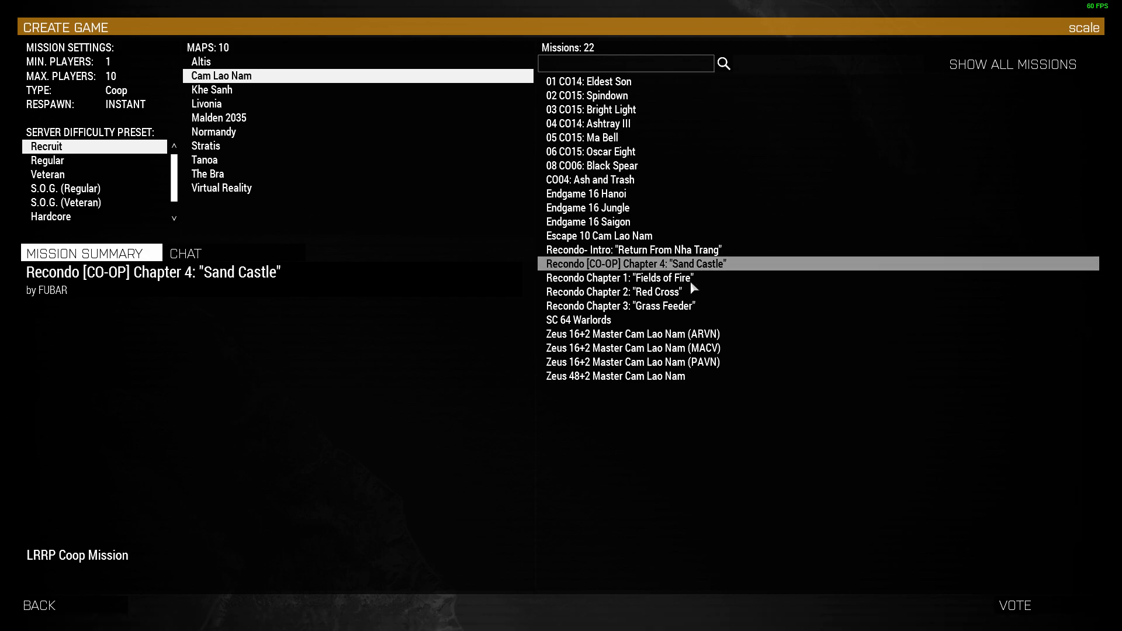
click(682, 281)
click(678, 264)
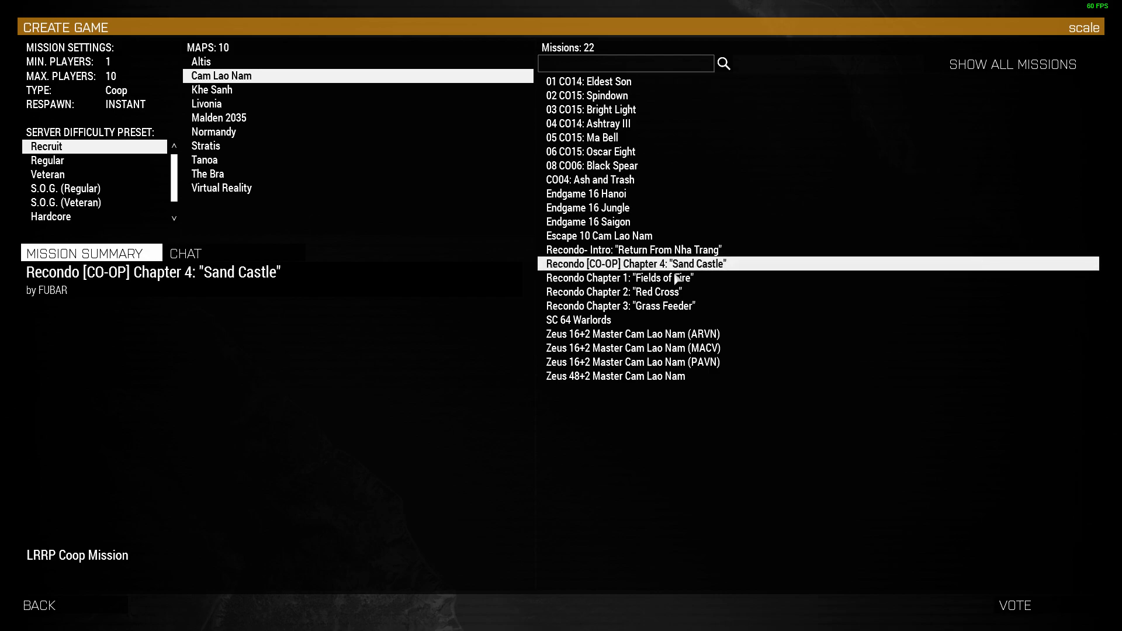
Log in as admin with #login in chat and launch the Sand Castle mission.
key(slash)
text(#login)
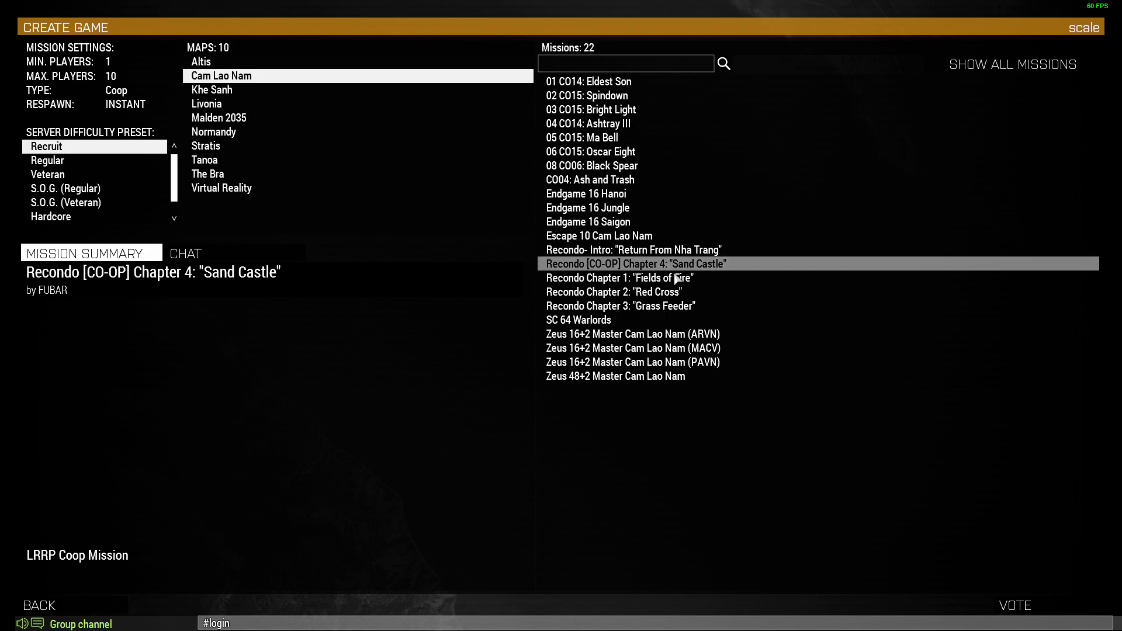
key(Return)
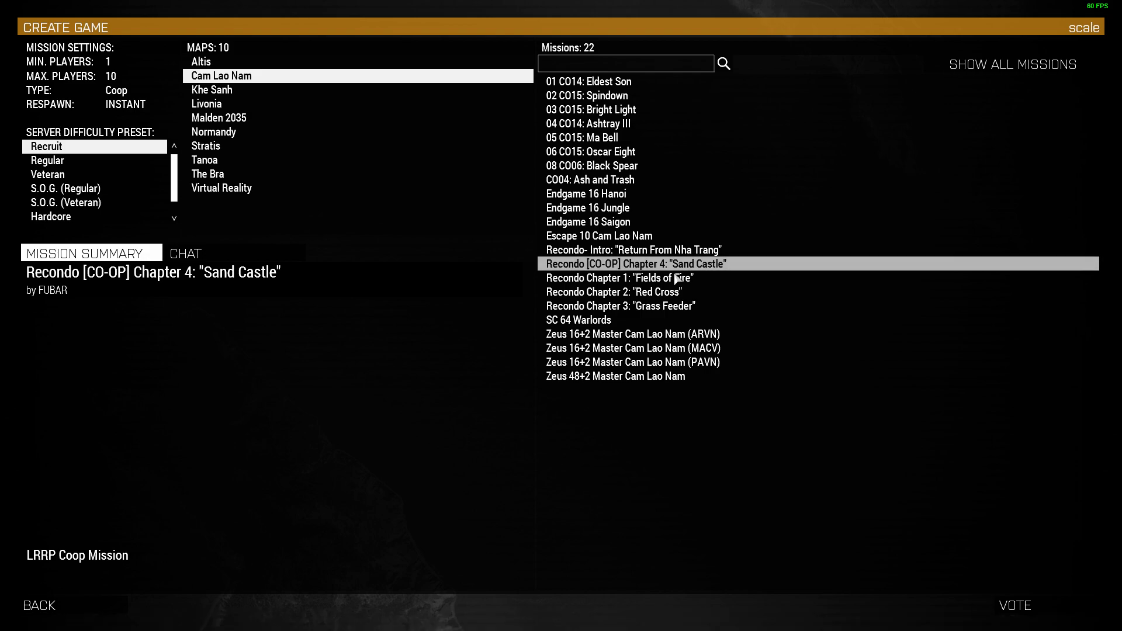
click(671, 278)
click(671, 263)
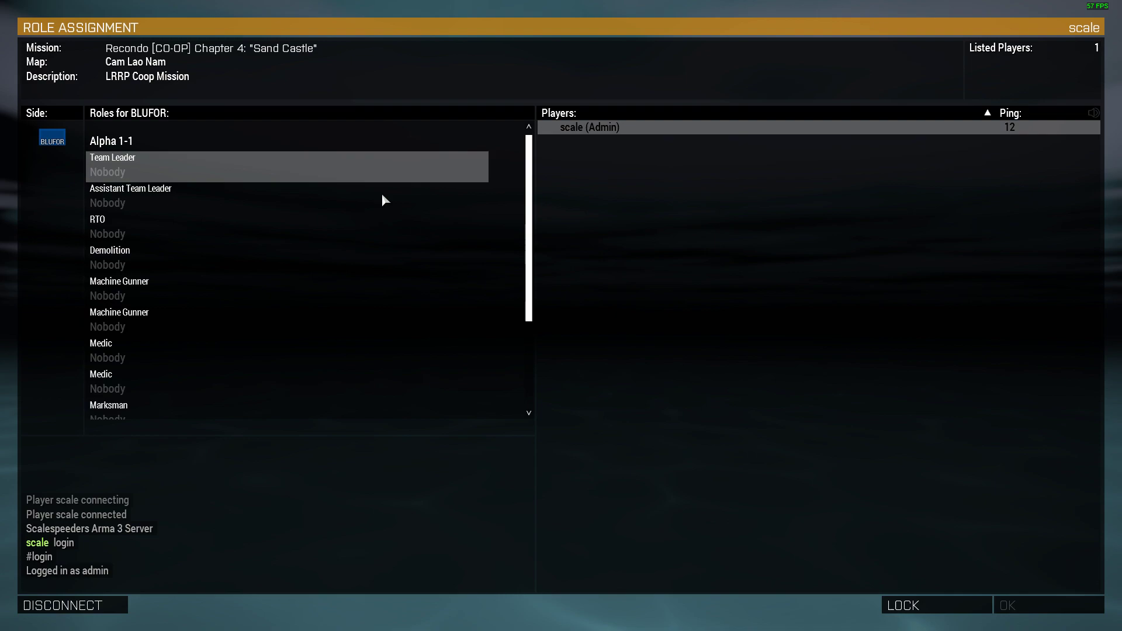
Take the Alpha 1-1 Team Leader slot and load the mission to its briefing map.
click(233, 158)
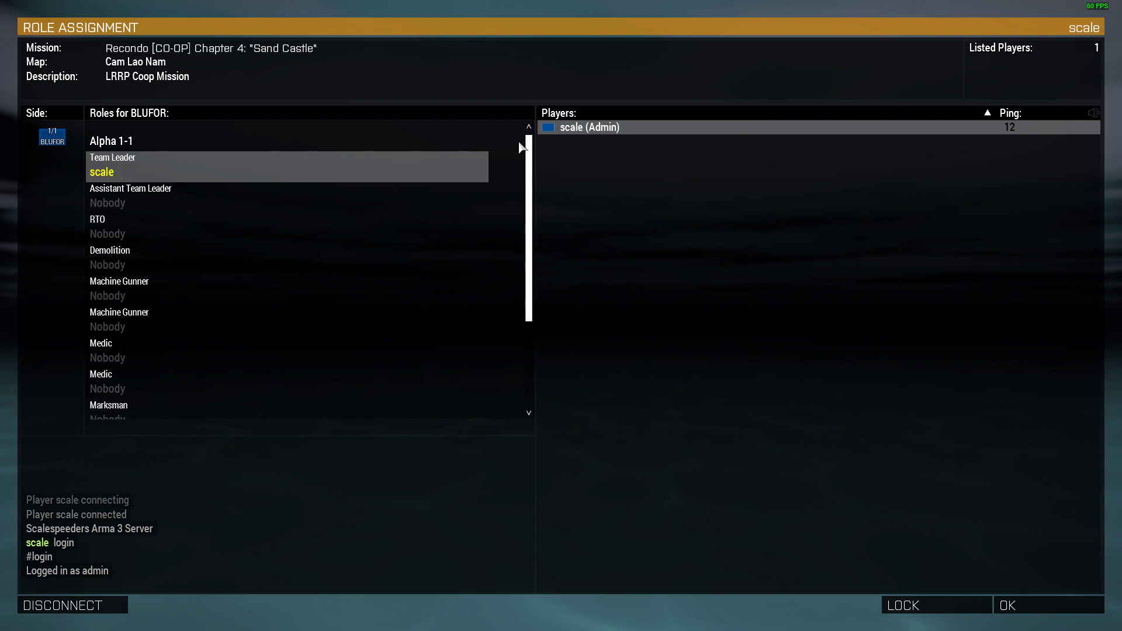
click(1027, 605)
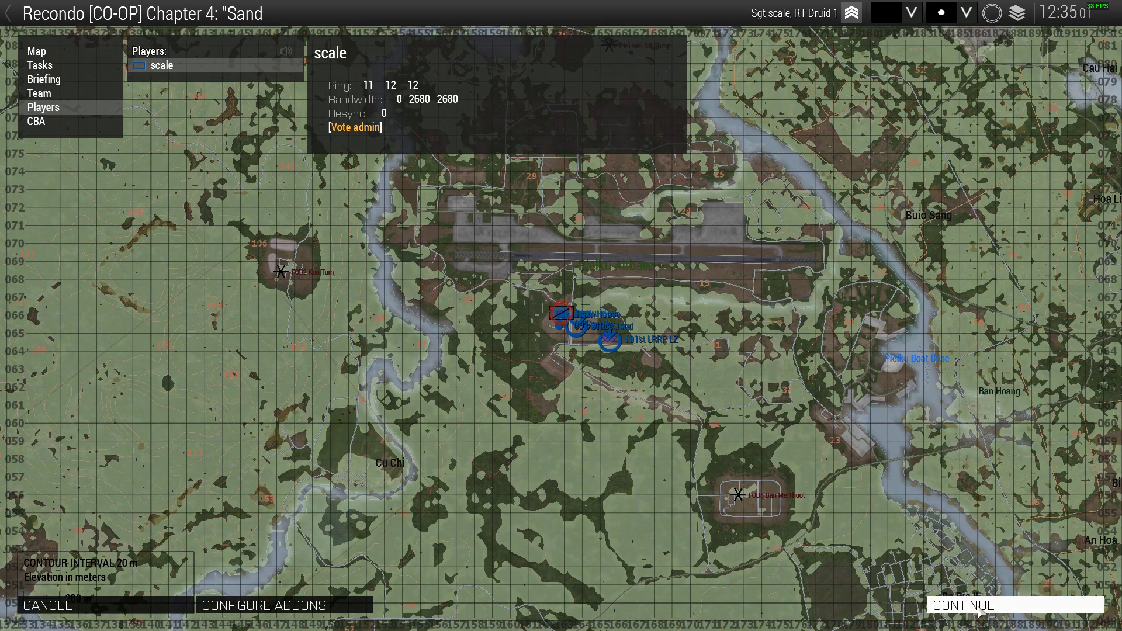
Continue past the briefing, walk out of the barracks, and try third-person view and aiming.
click(976, 606)
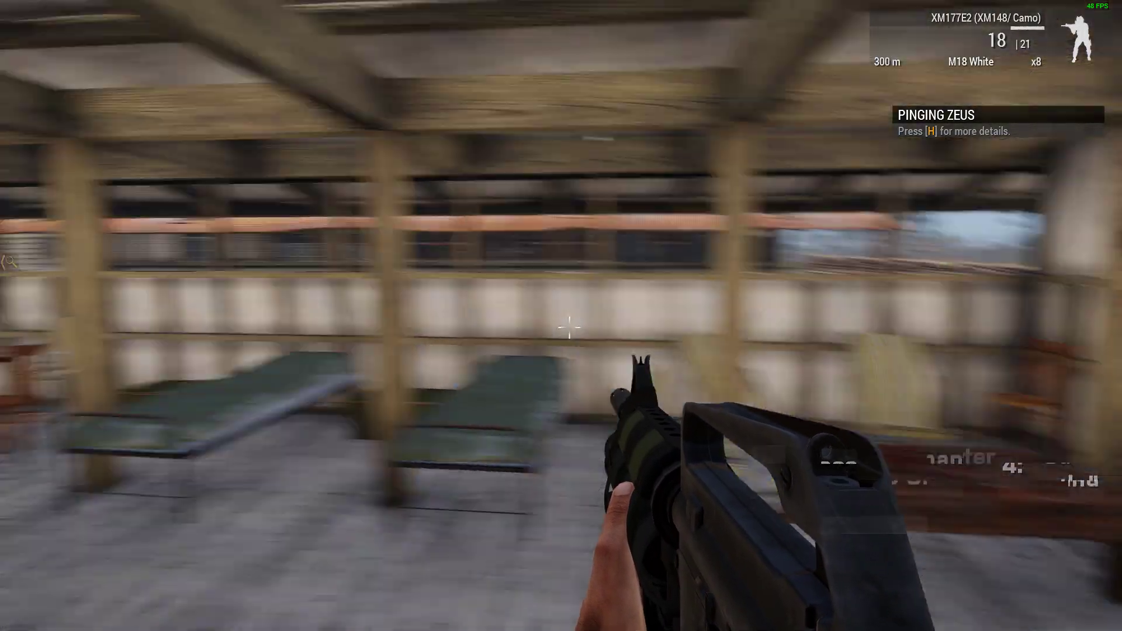
key(w)
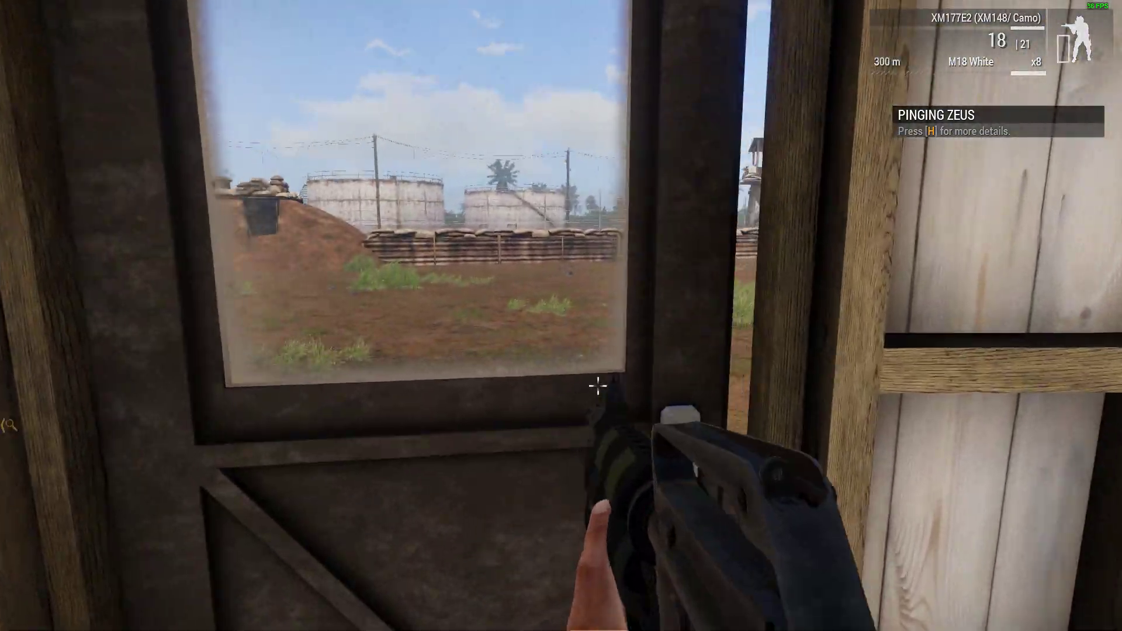
key(space)
key(KP_Enter)
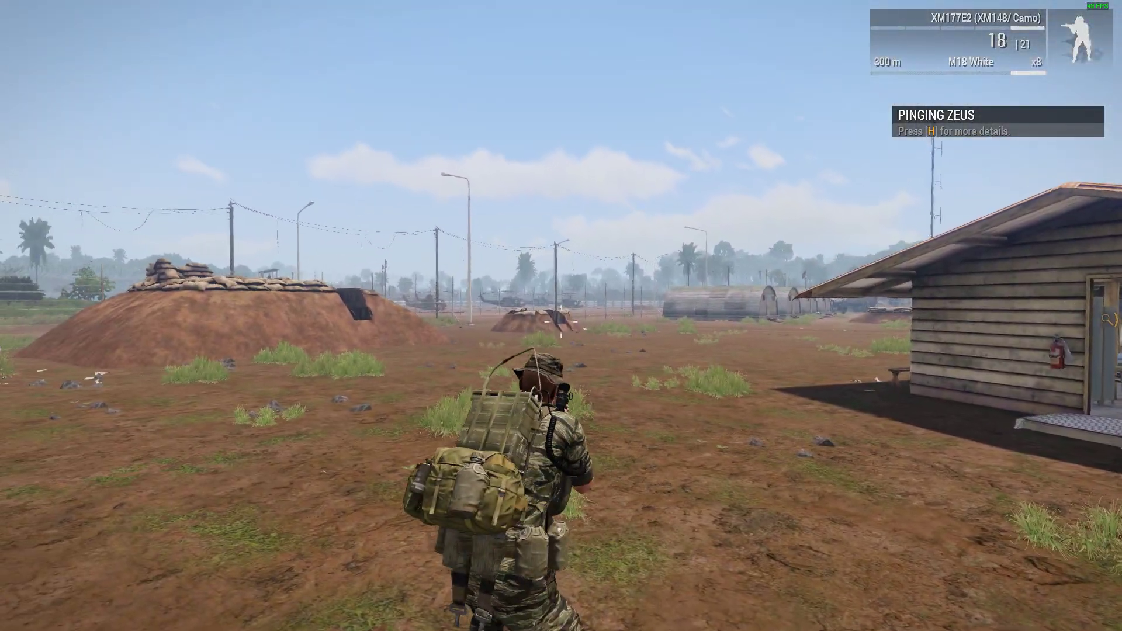
right_click(561, 315)
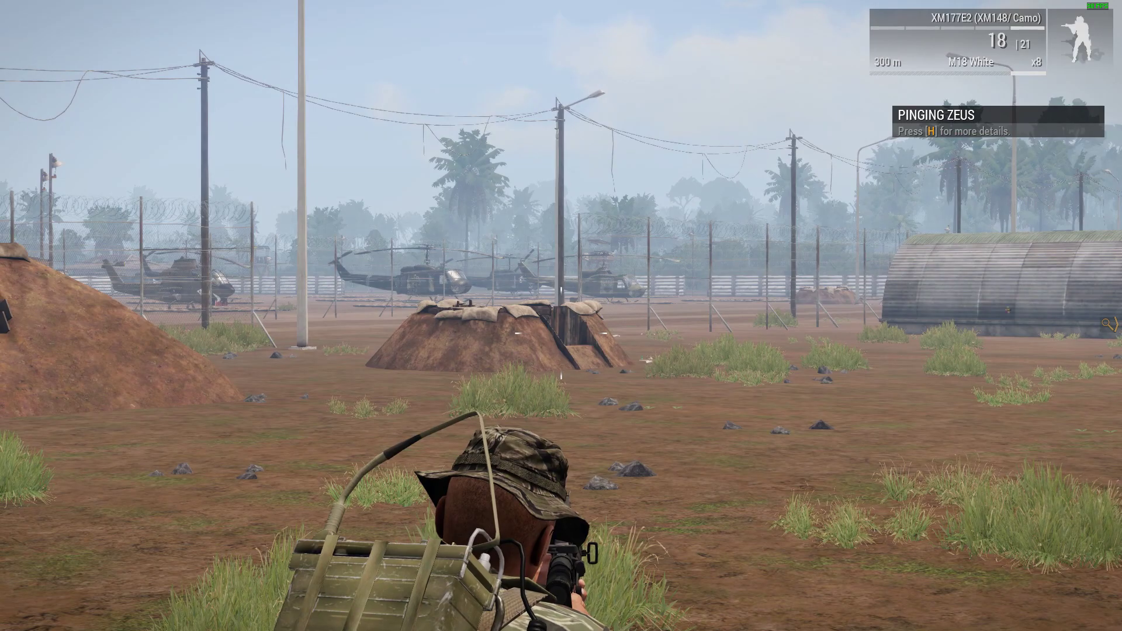
right_click(561, 316)
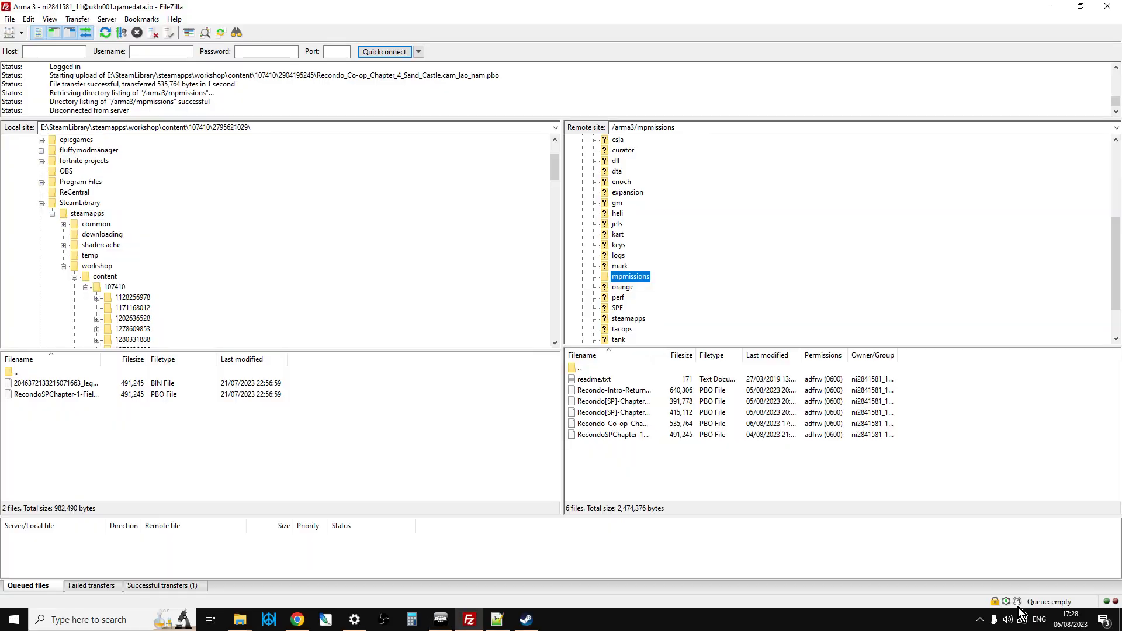
Bring up the Steam Workshop page for Recondo [Co-op] Chapter 4: "Sand Castle" in Chrome.
click(298, 619)
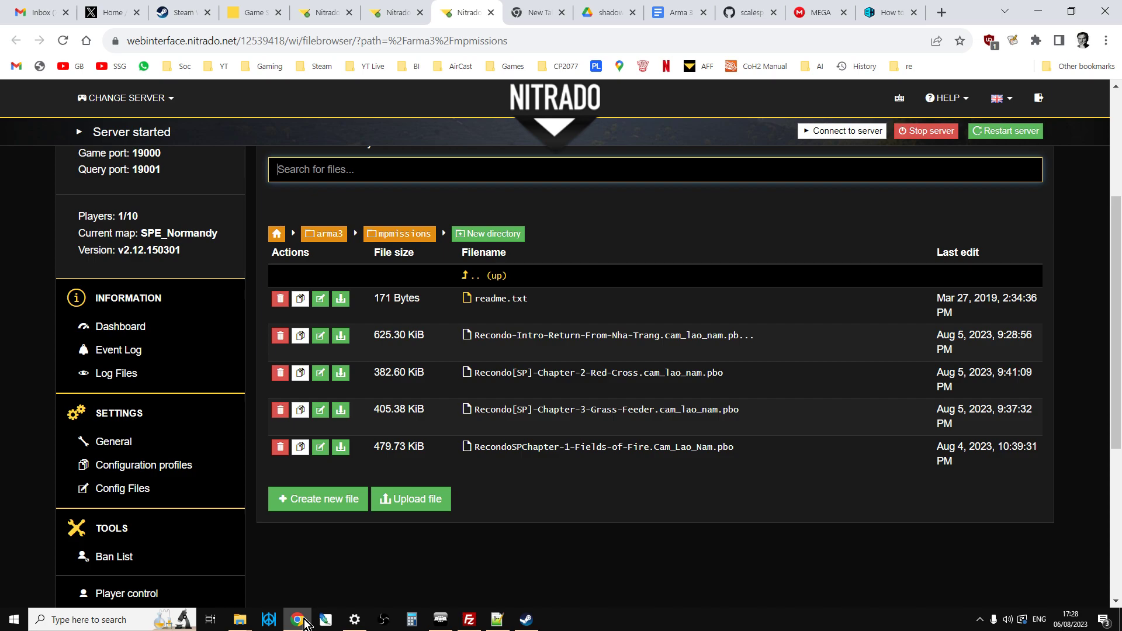
click(198, 14)
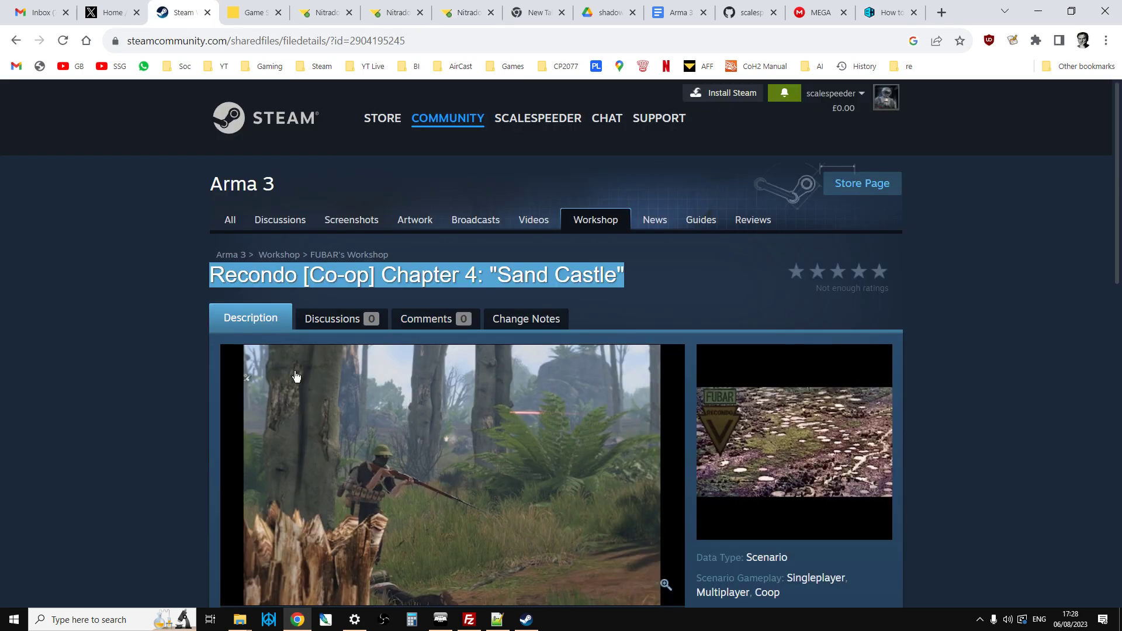
scroll(128, 418, down, 3)
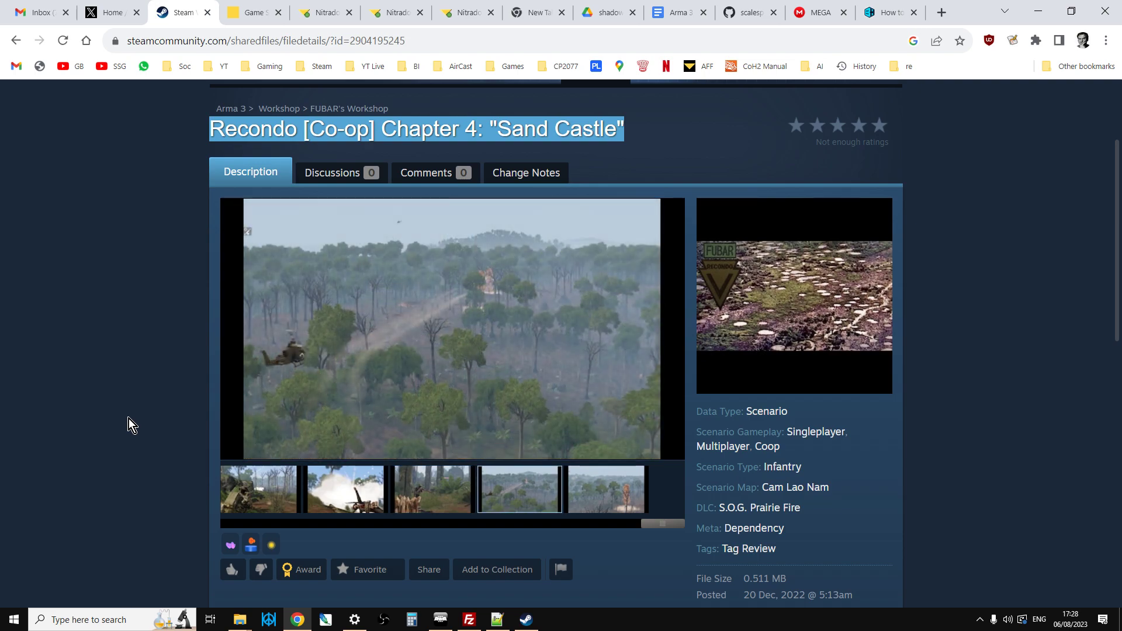
scroll(128, 418, up, 1)
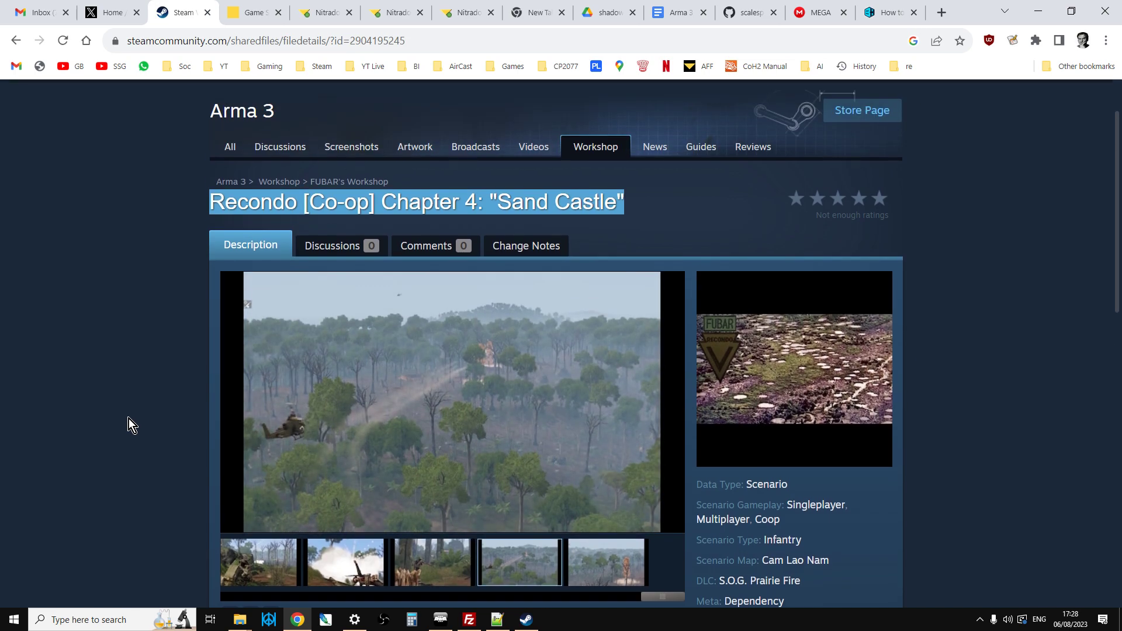
click(892, 13)
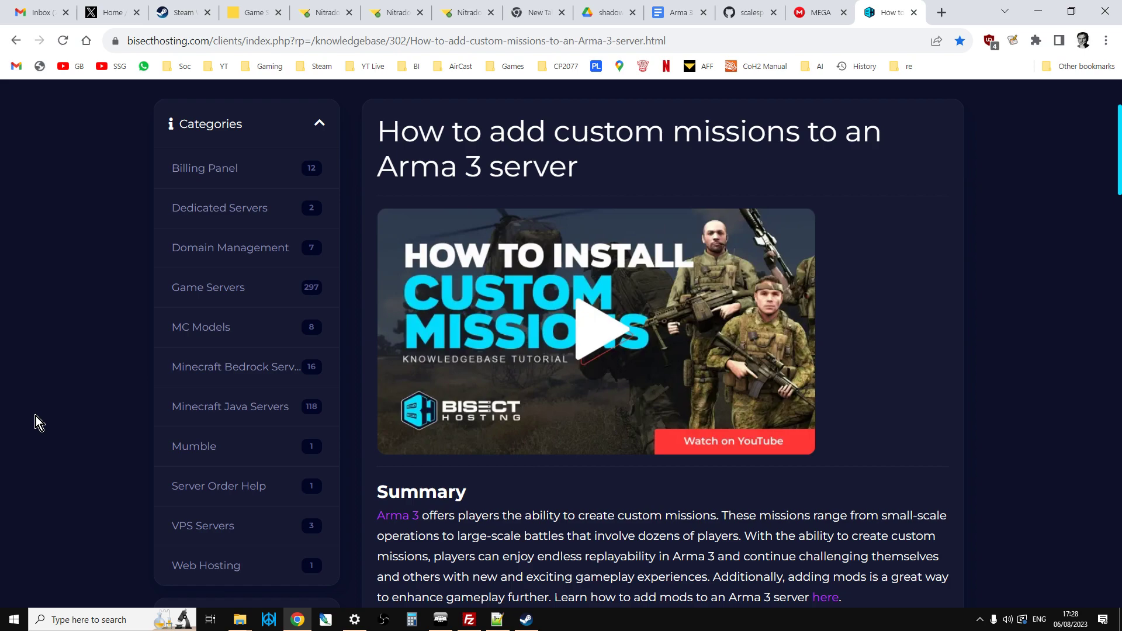
scroll(518, 453, down, 6)
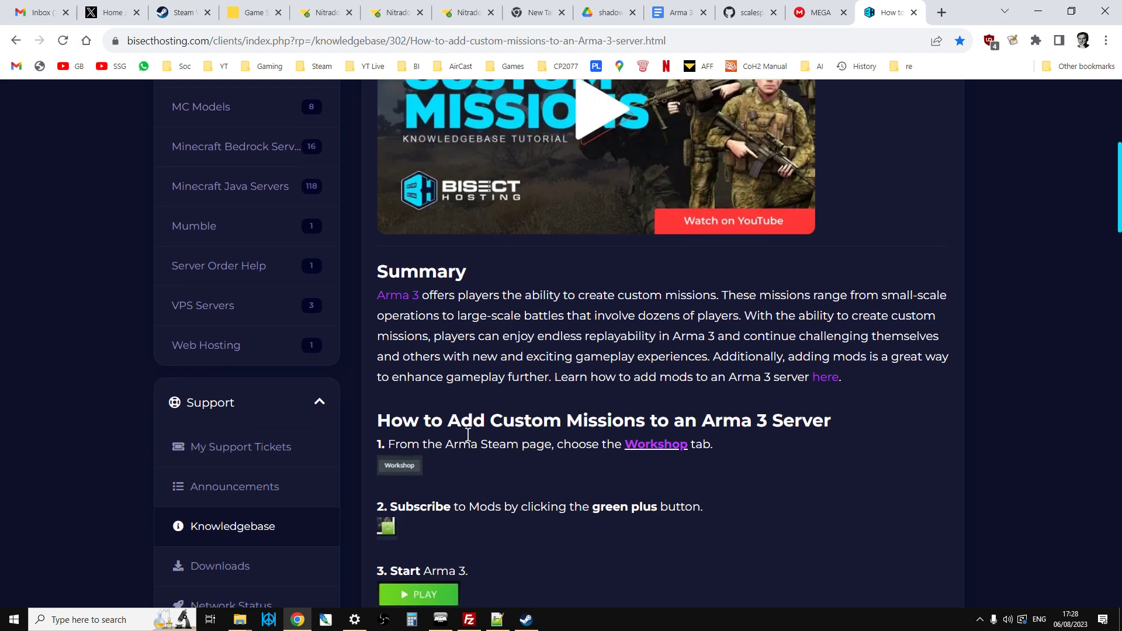
scroll(472, 441, down, 12)
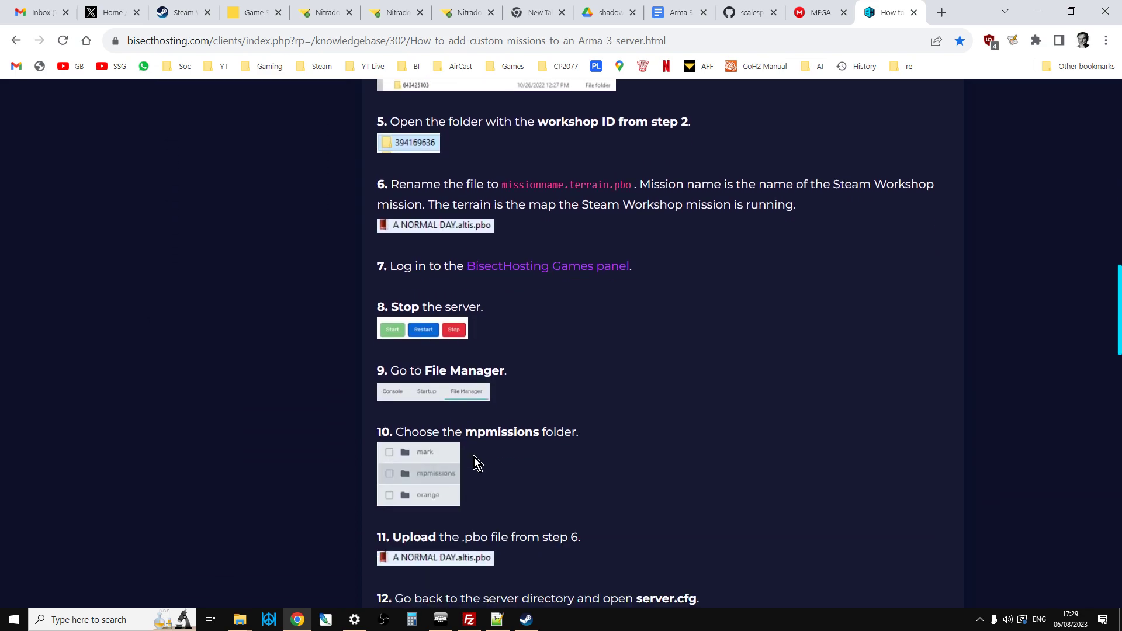
scroll(475, 479, down, 2)
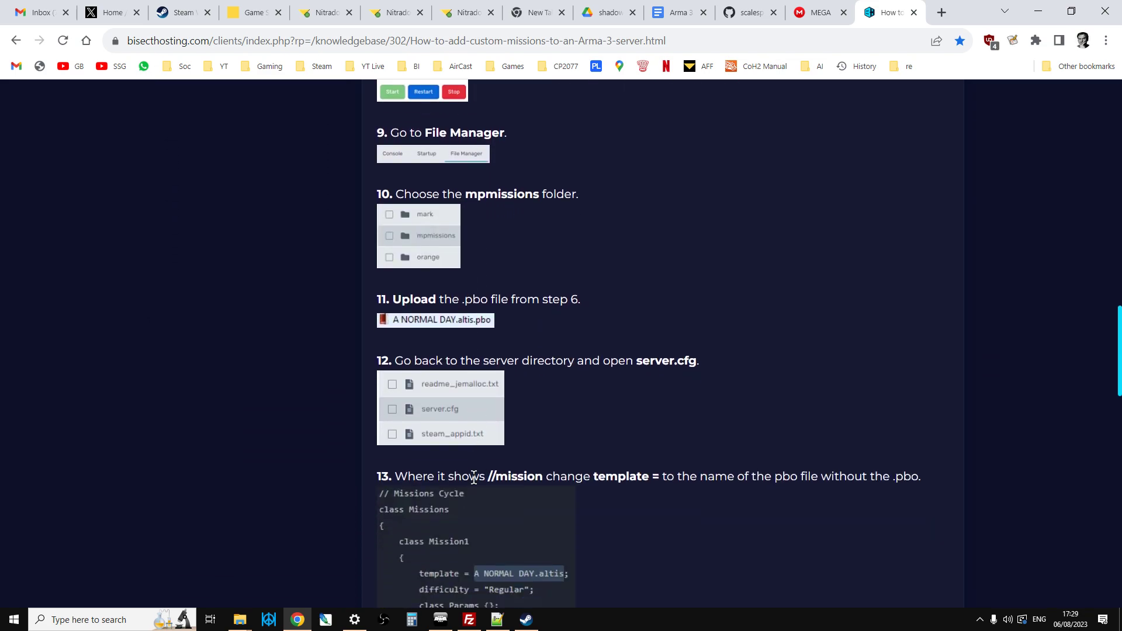
scroll(320, 432, up, 8)
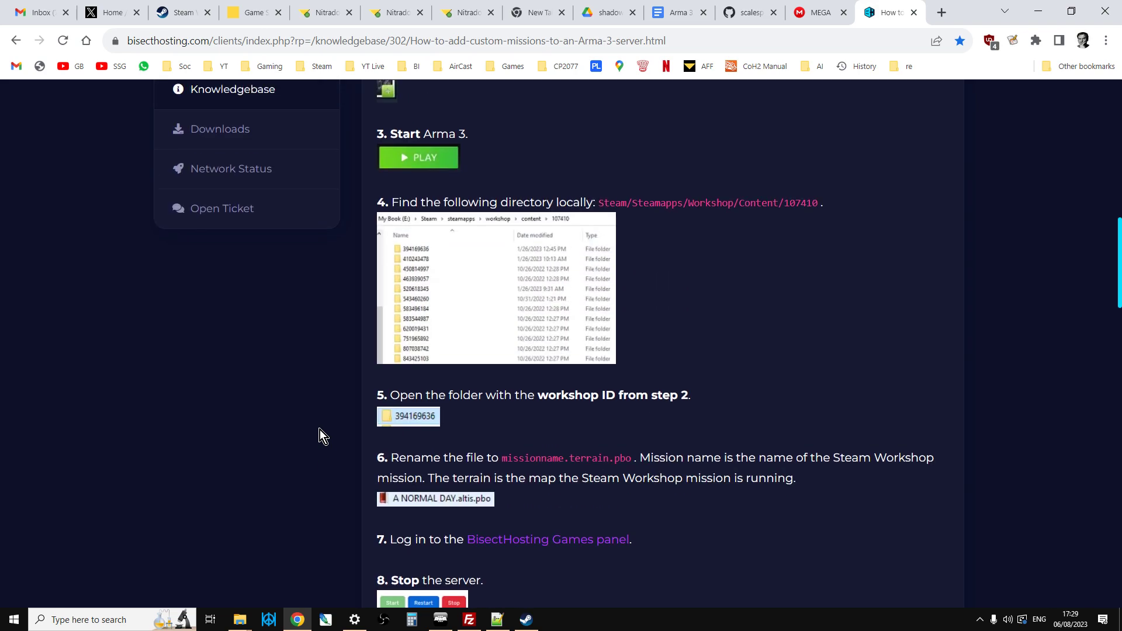
scroll(320, 429, up, 10)
click(178, 13)
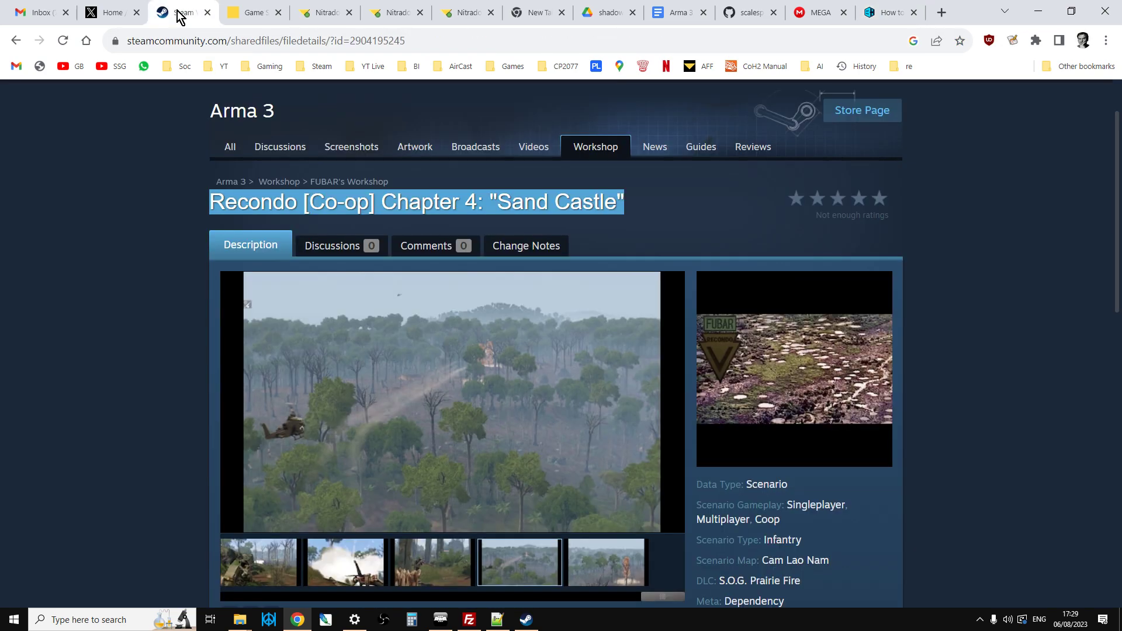
click(90, 376)
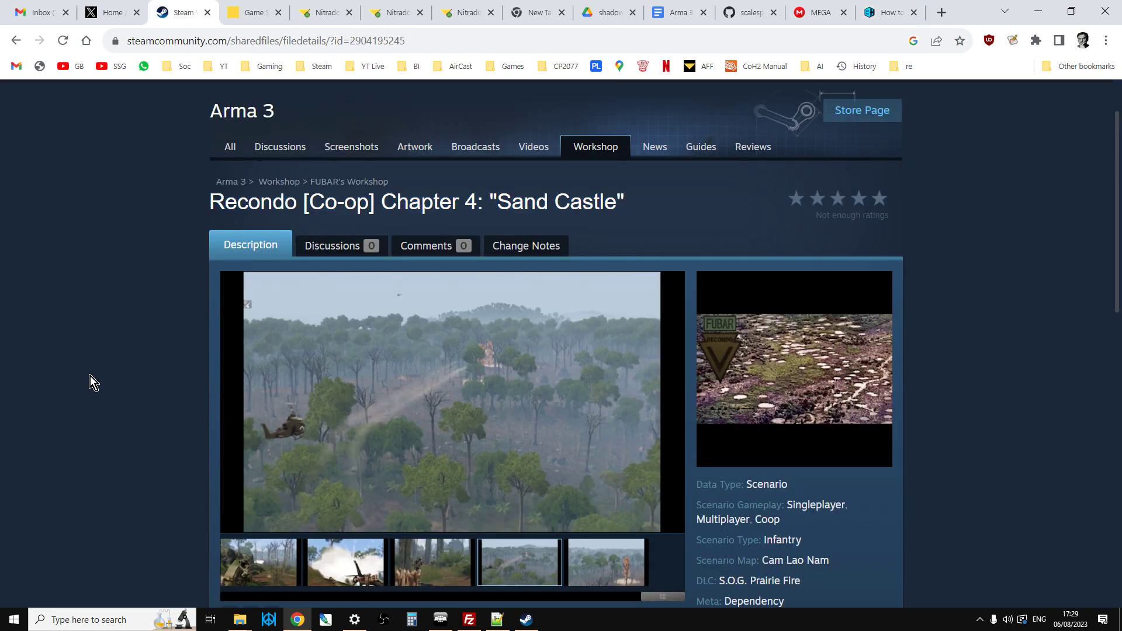